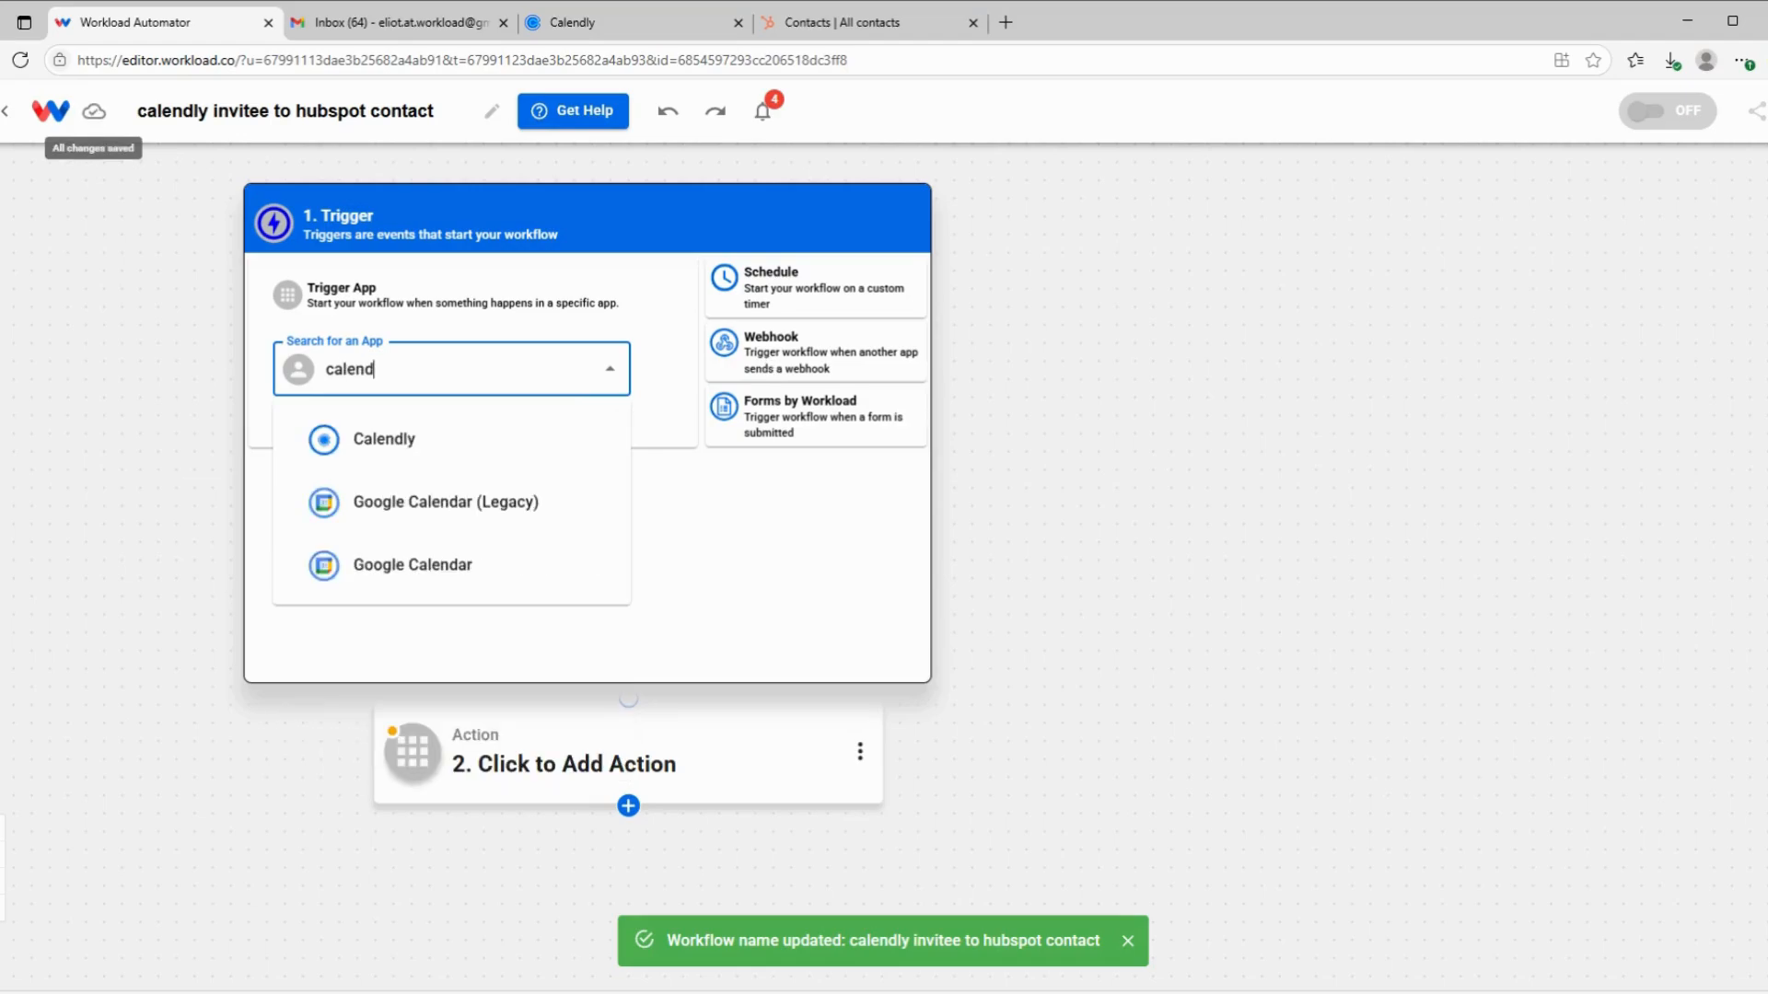
Set the workflow trigger to Calendly with the Invitee Created event
left_click(553, 459)
left_click(1352, 396)
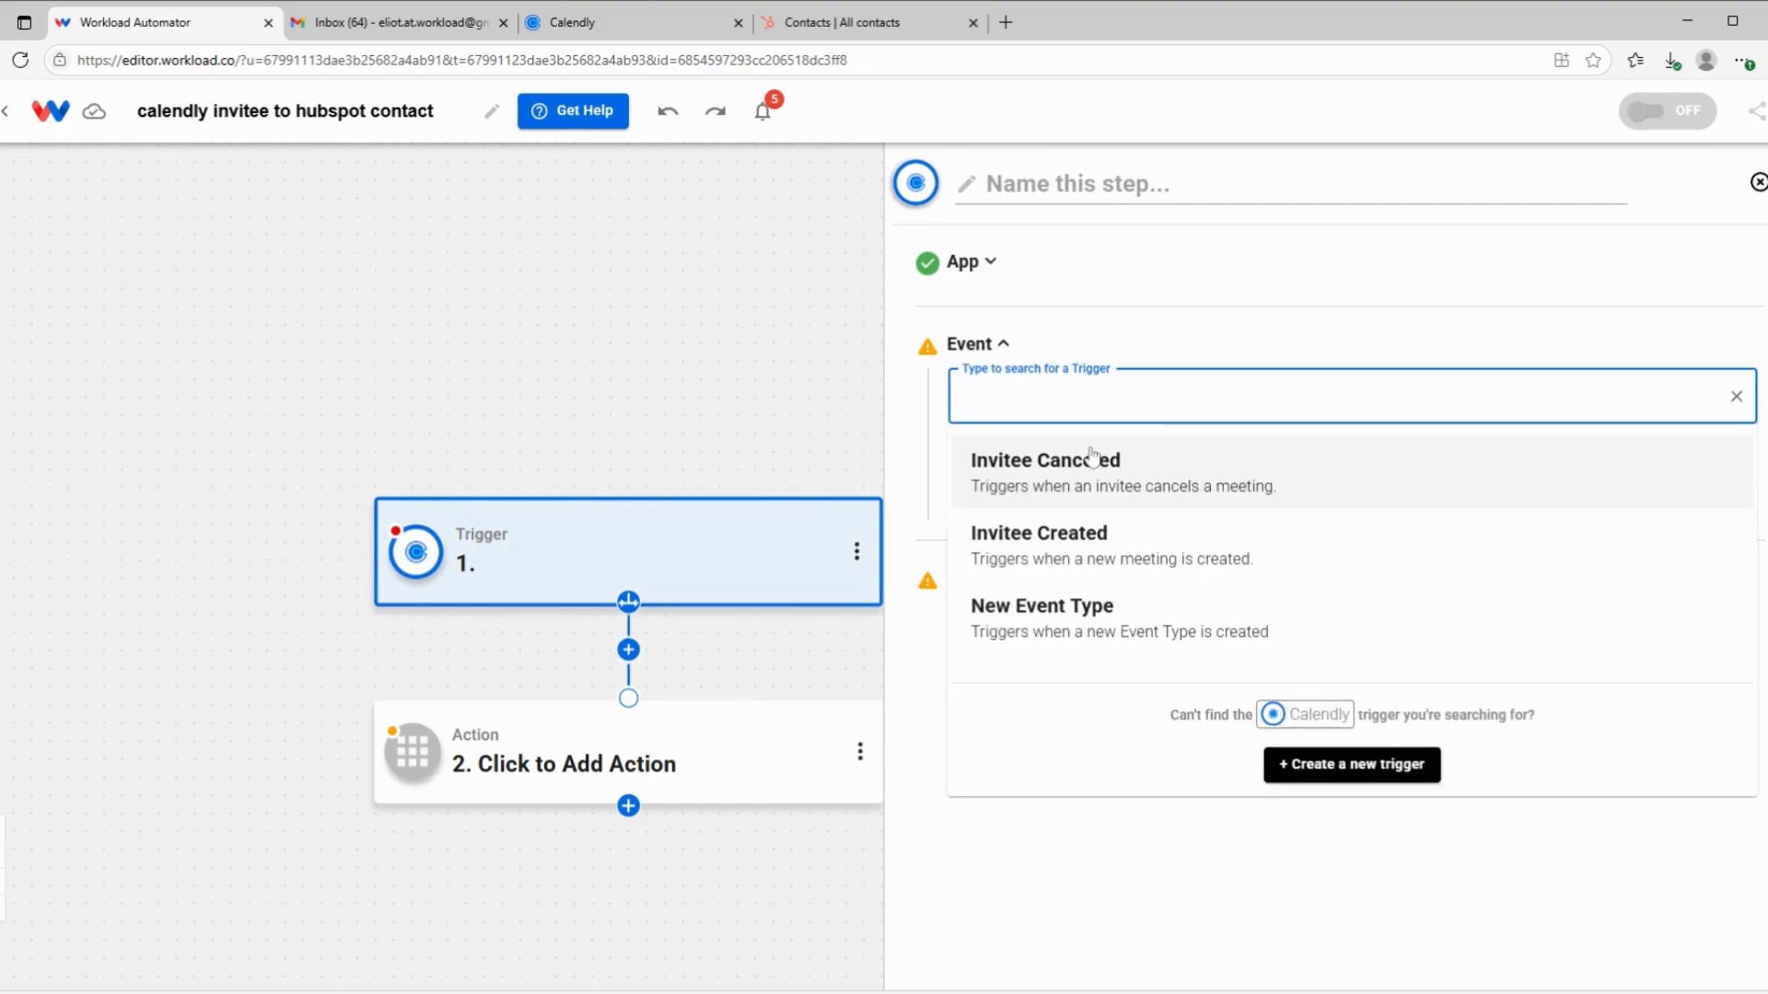
left_click(1033, 564)
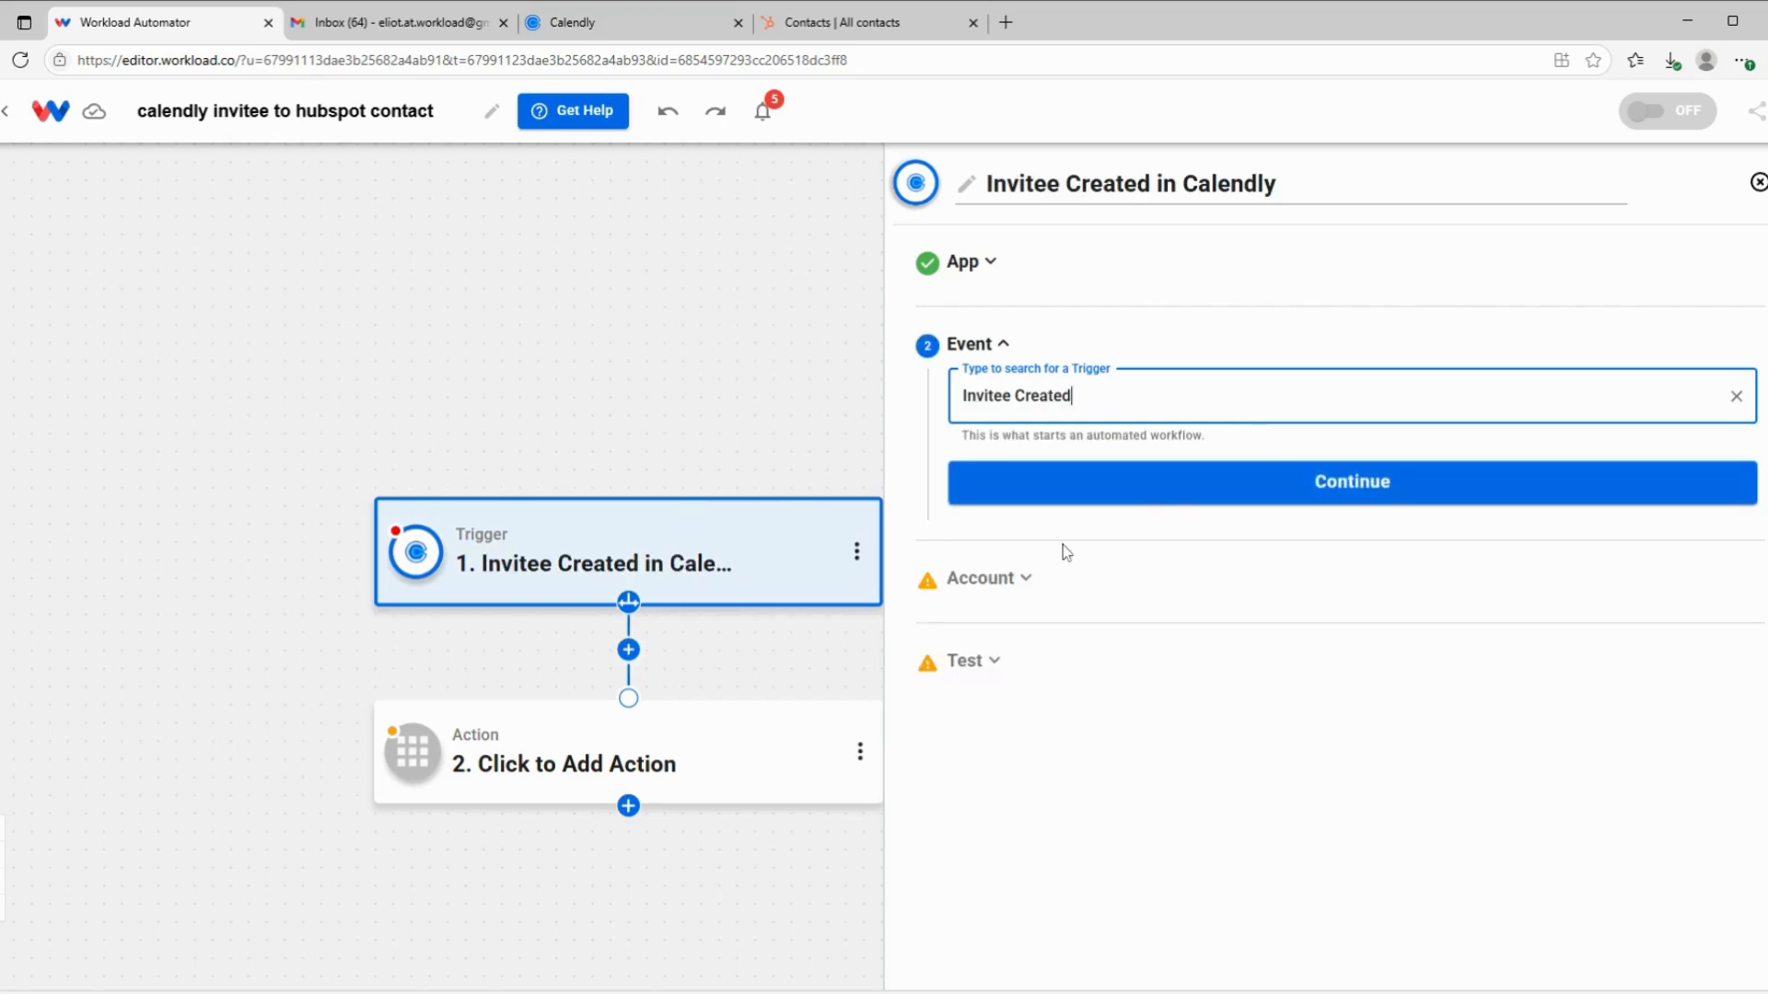
left_click(1200, 493)
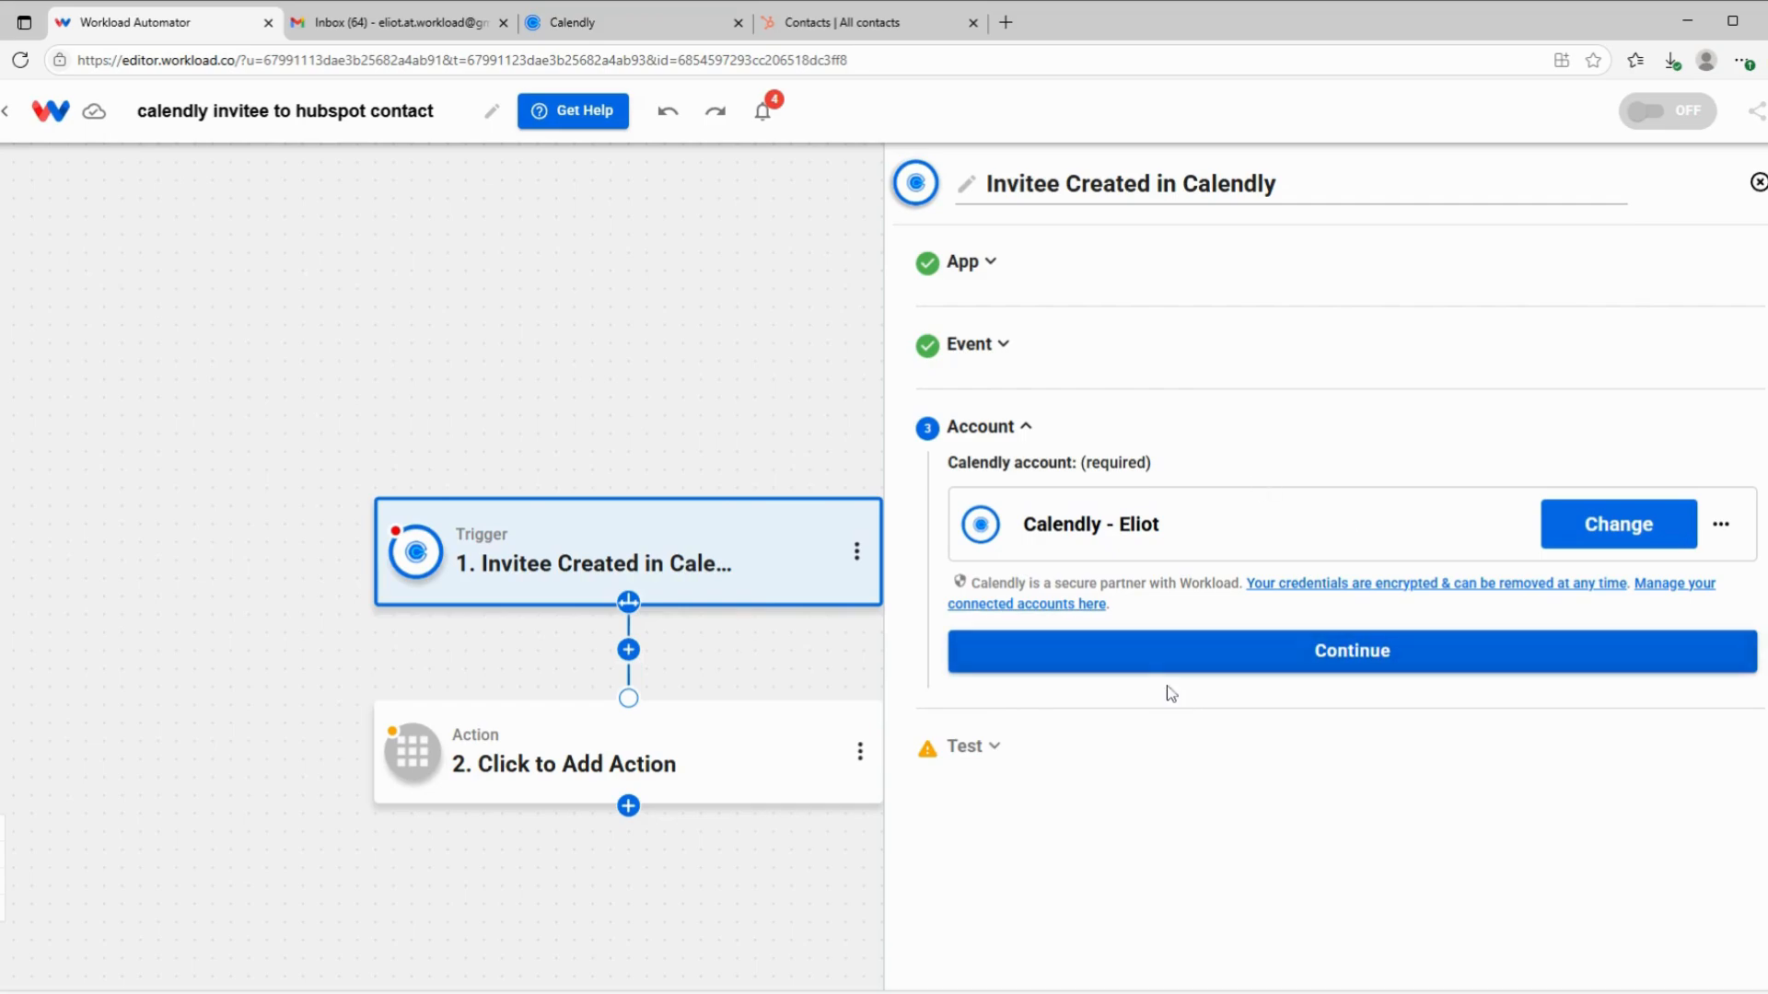
Accept the connected Calendly account and test the trigger, reviewing the returned invitee data before continuing
left_click(1267, 665)
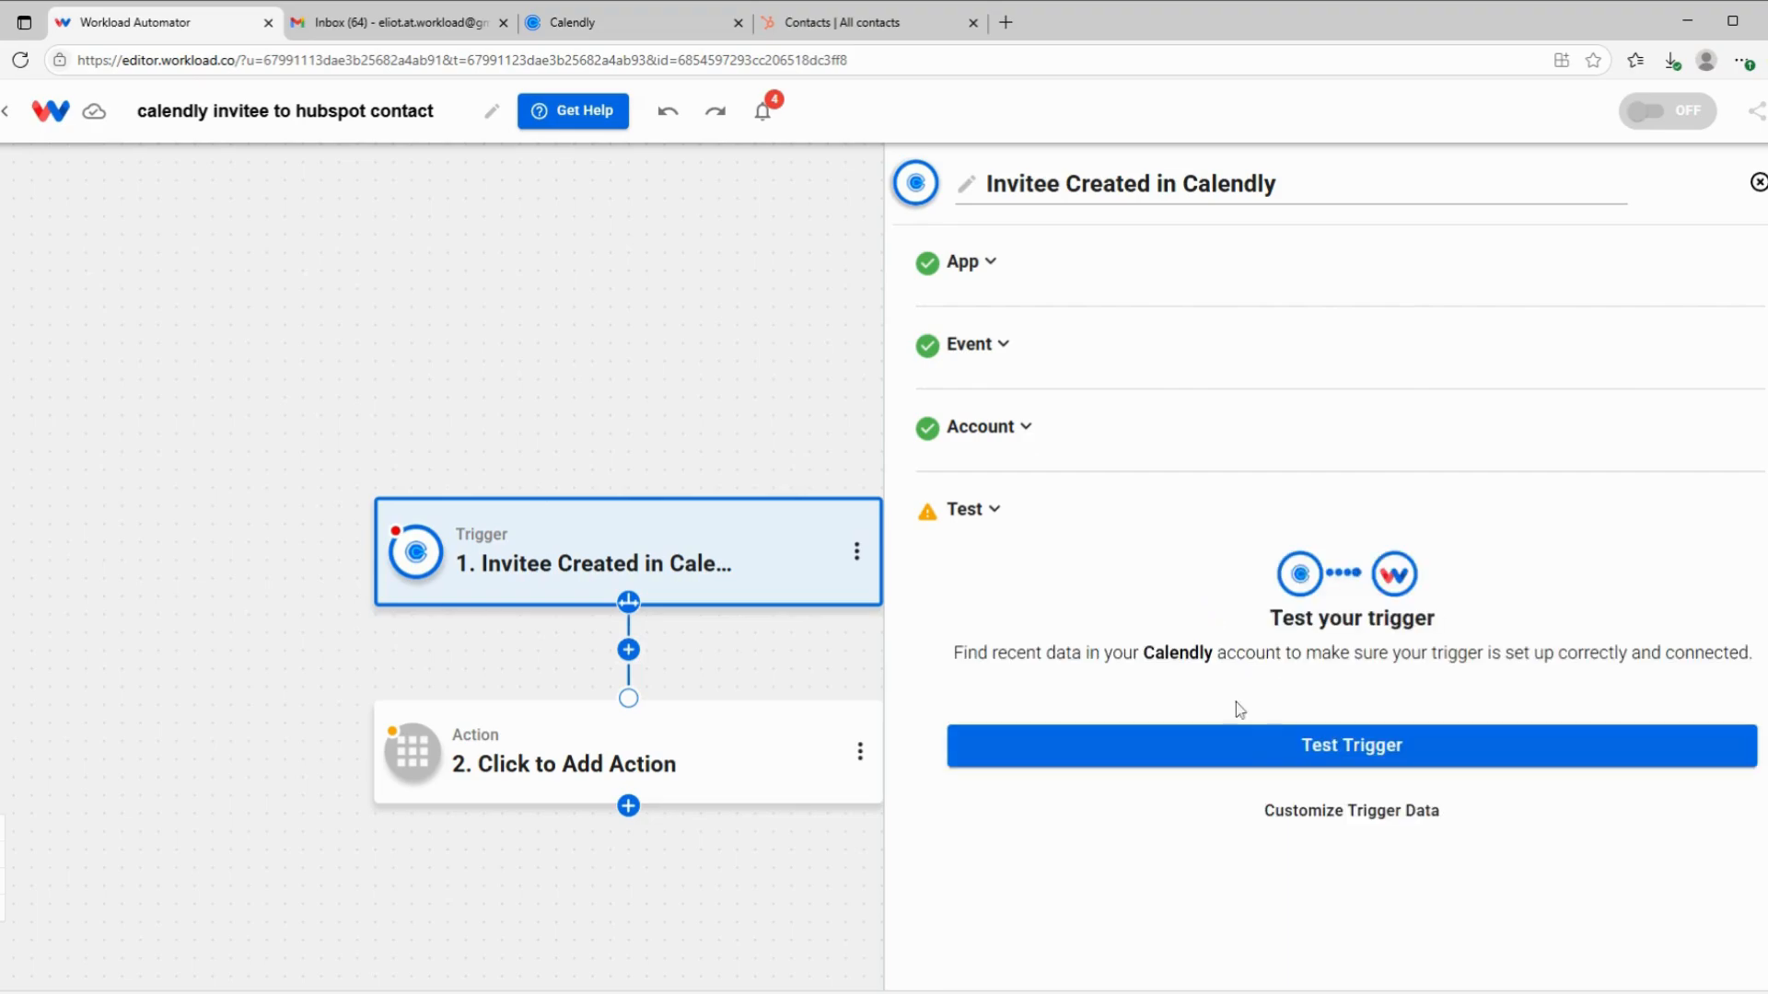
left_click(1235, 749)
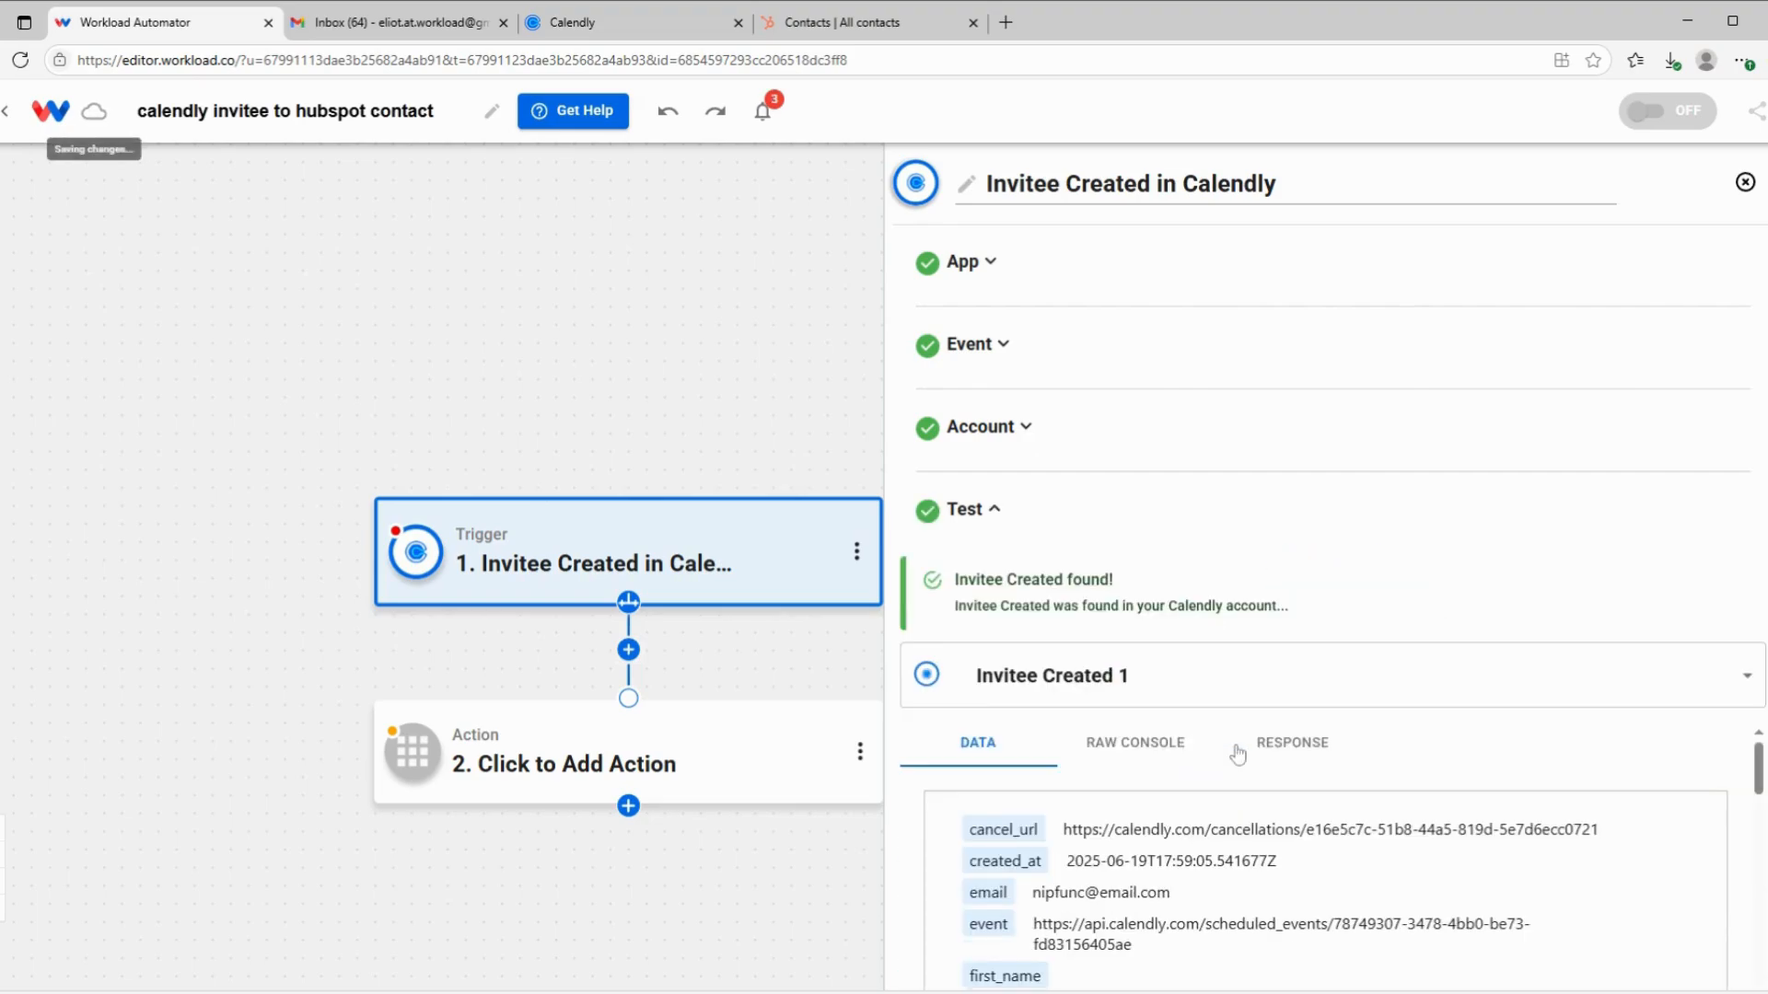
scroll(1389, 682, "down", 1)
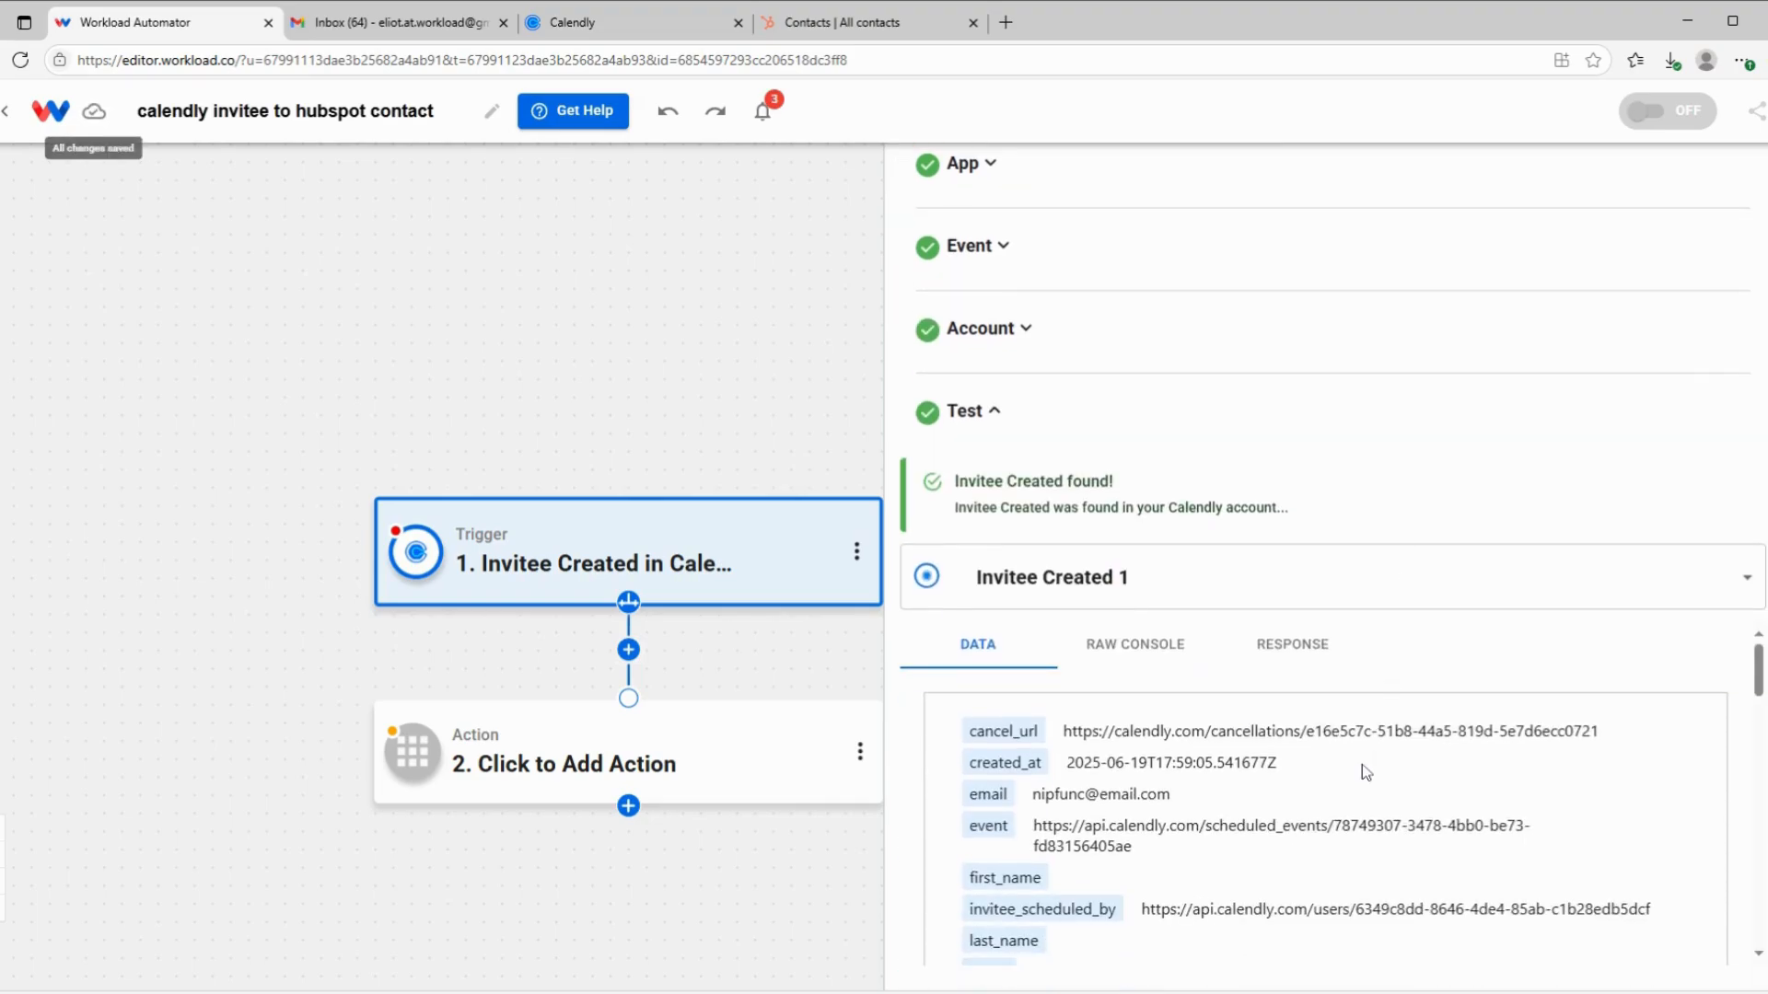
scroll(1362, 764, "down", 5)
scroll(1361, 764, "down", 10)
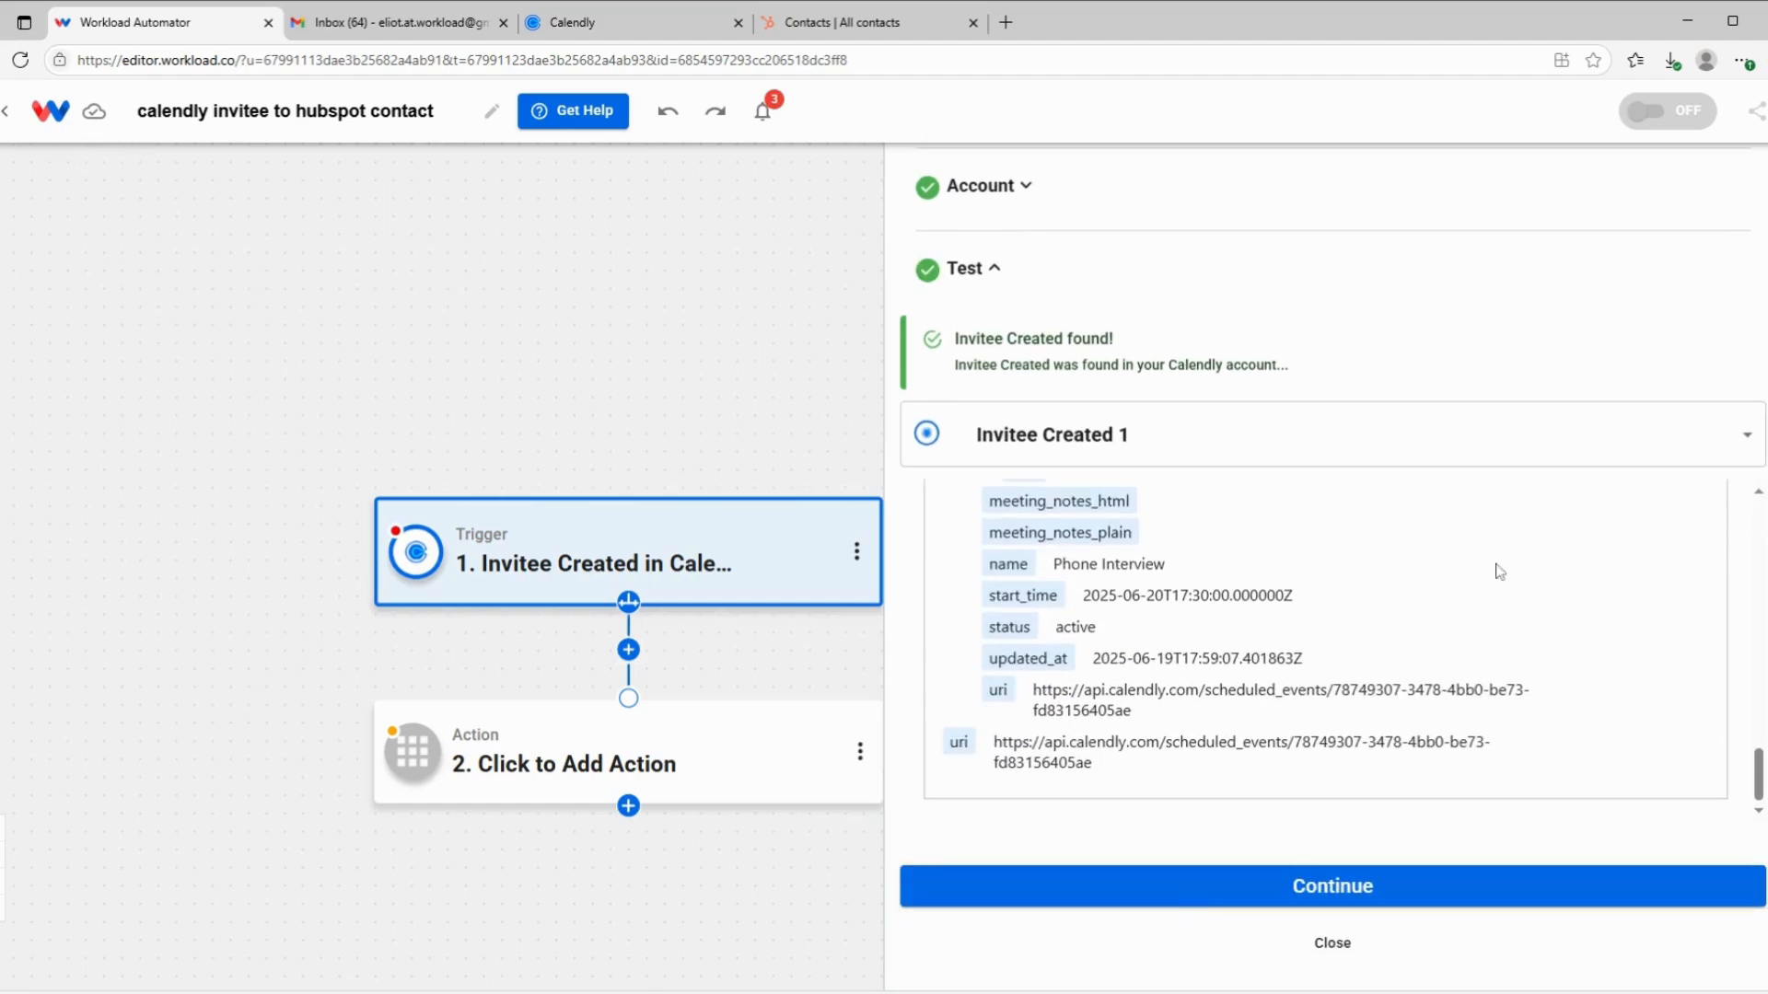
left_click(1182, 893)
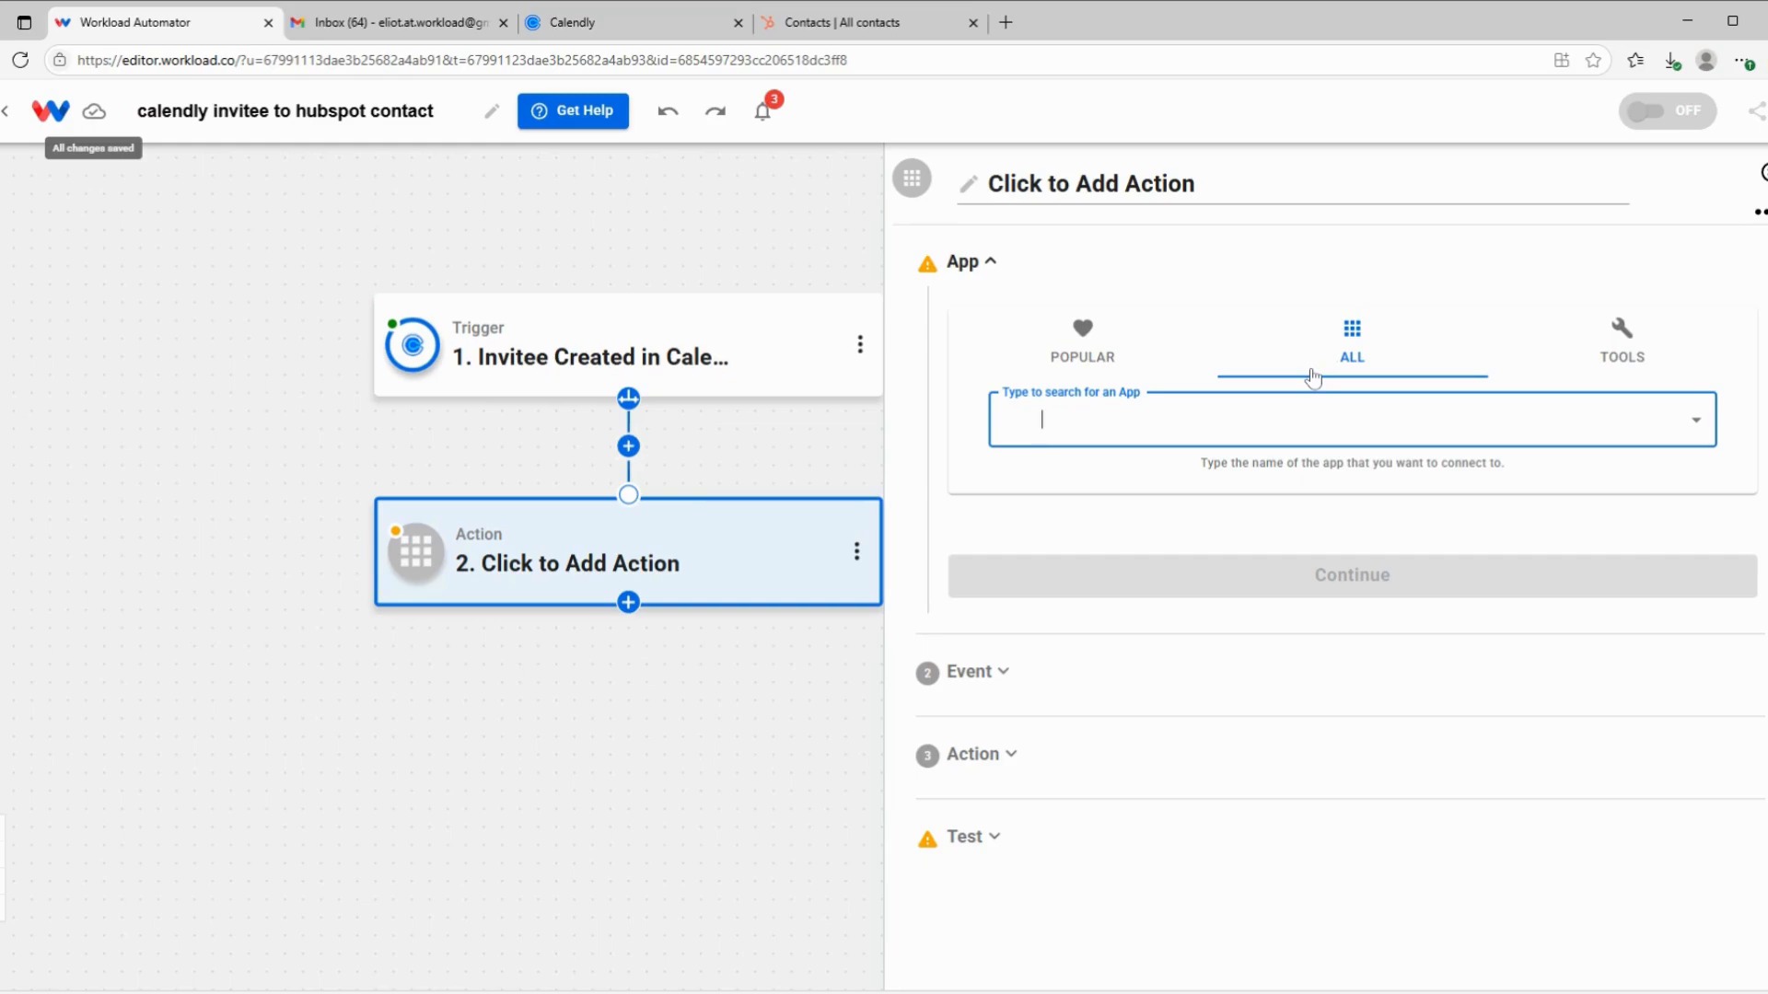
Set the second step to HubSpot's Create Contact action and accept the connected HubSpot account
type("hubspot")
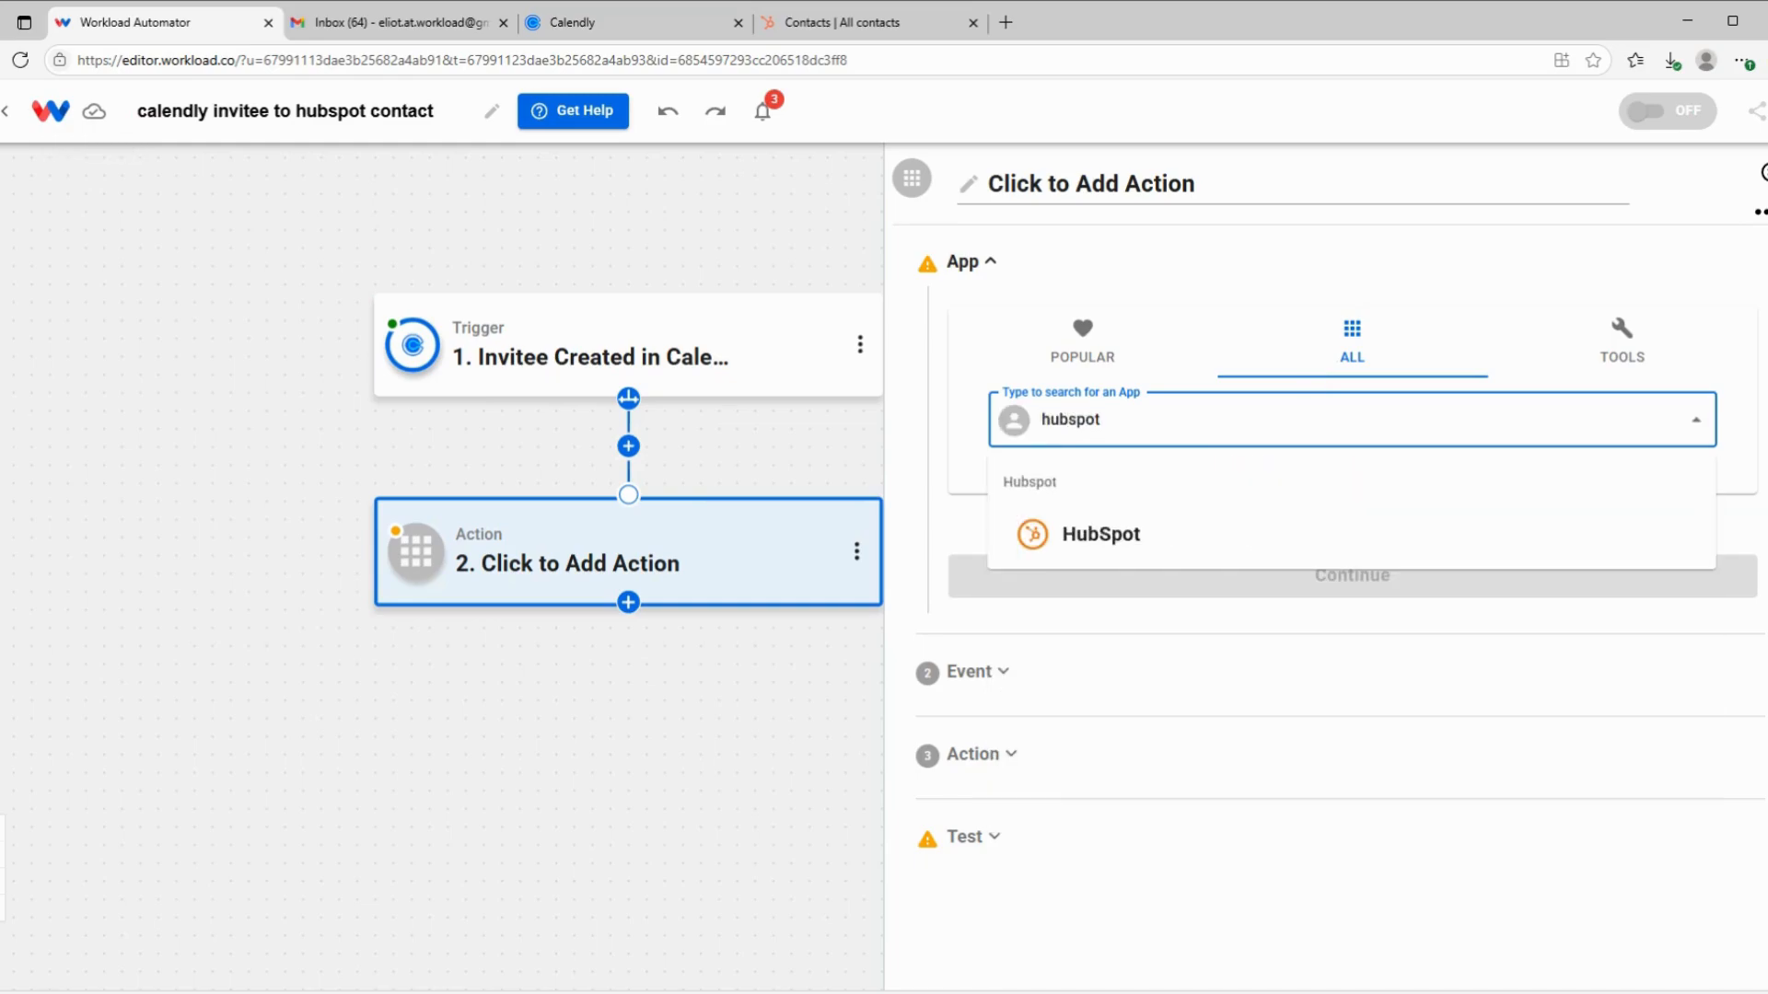
left_click(1287, 549)
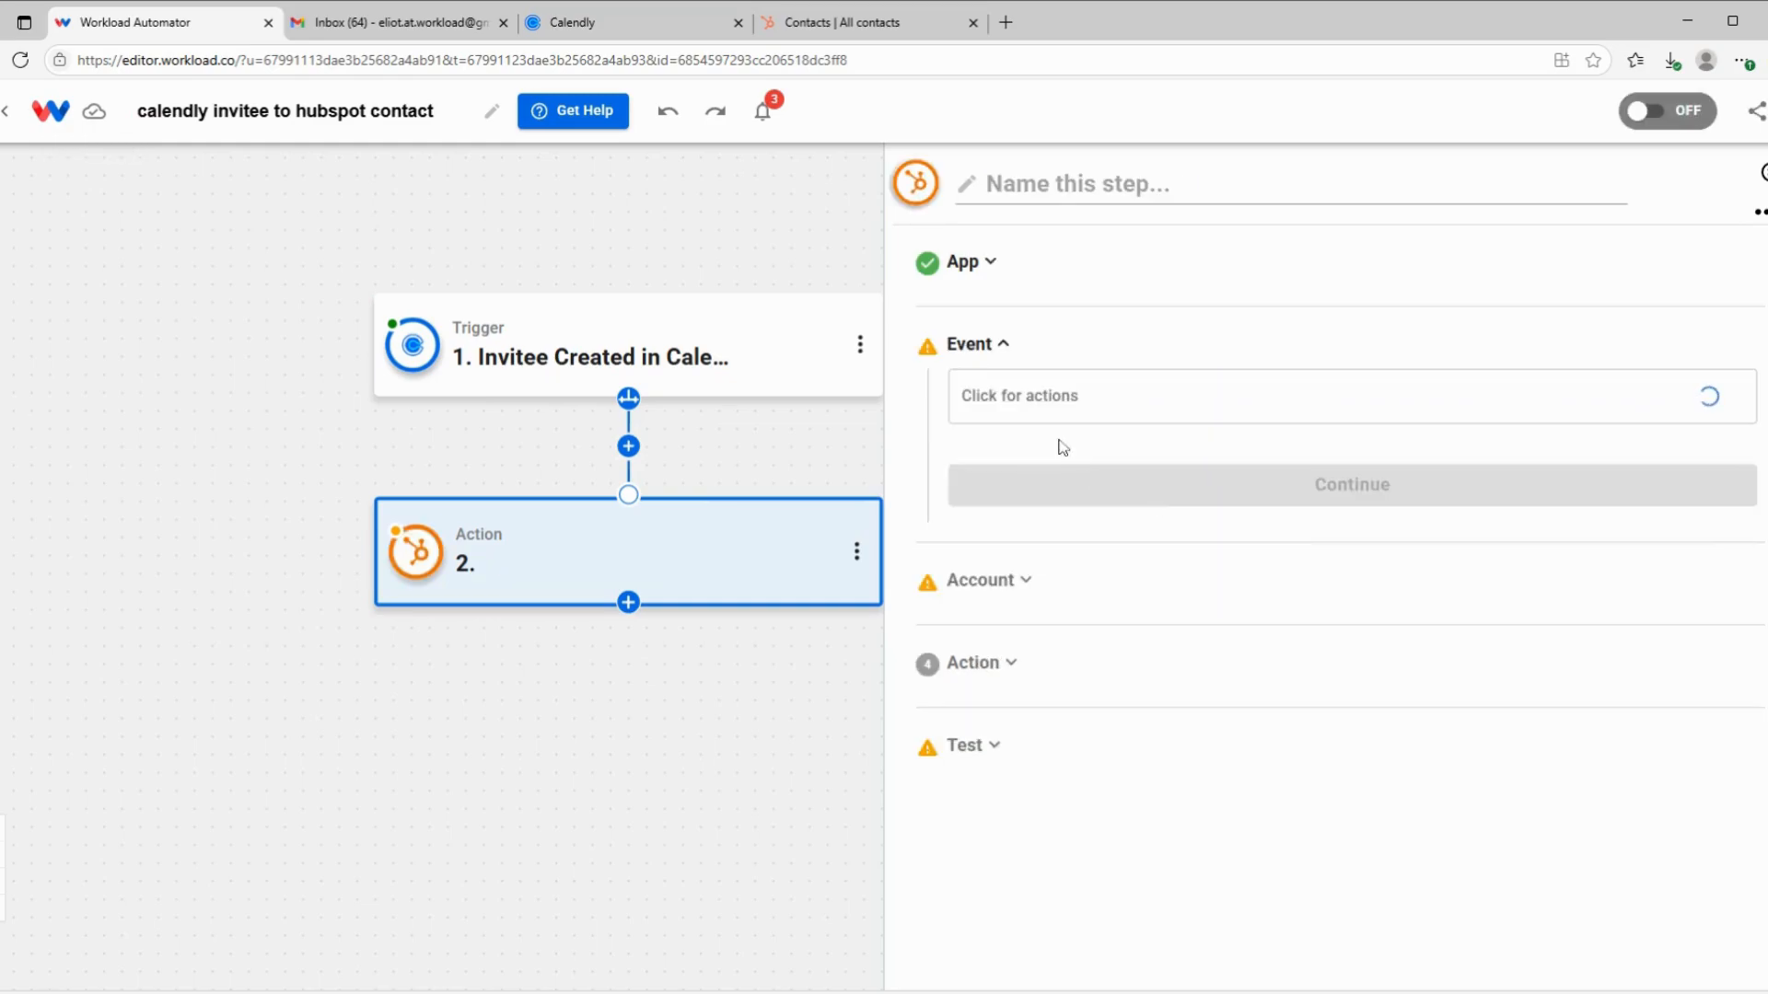
left_click(1057, 446)
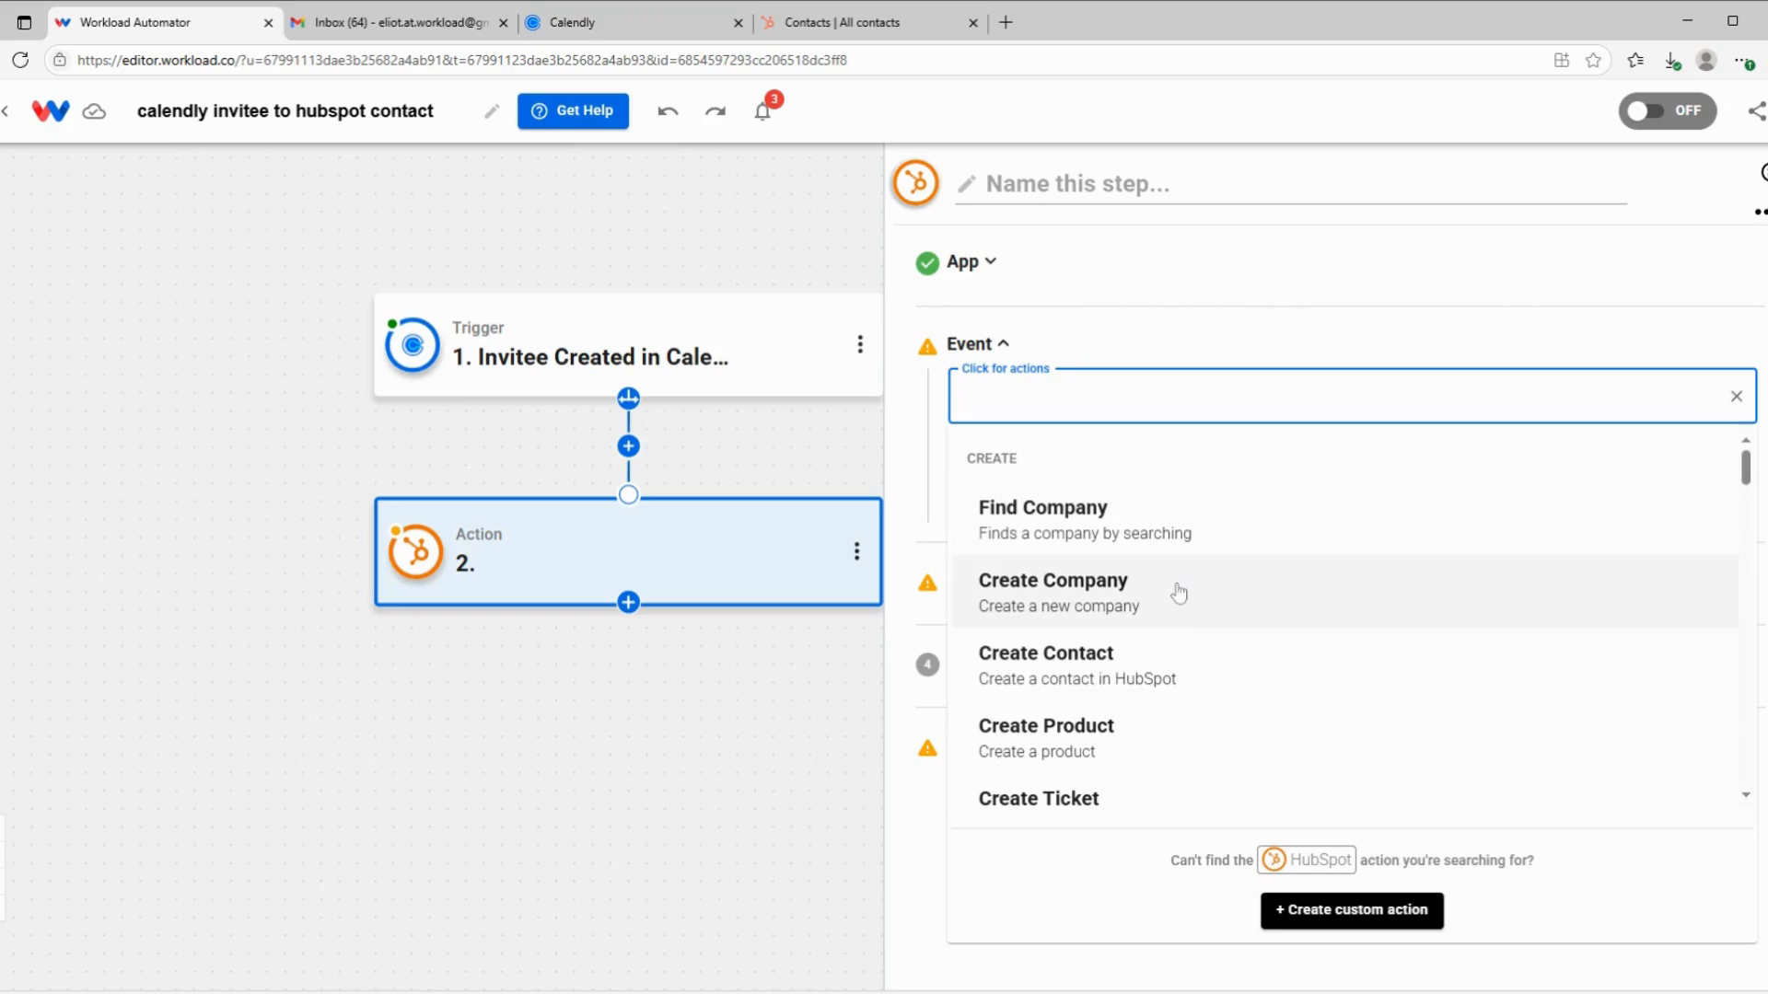
left_click(1131, 679)
left_click(1259, 495)
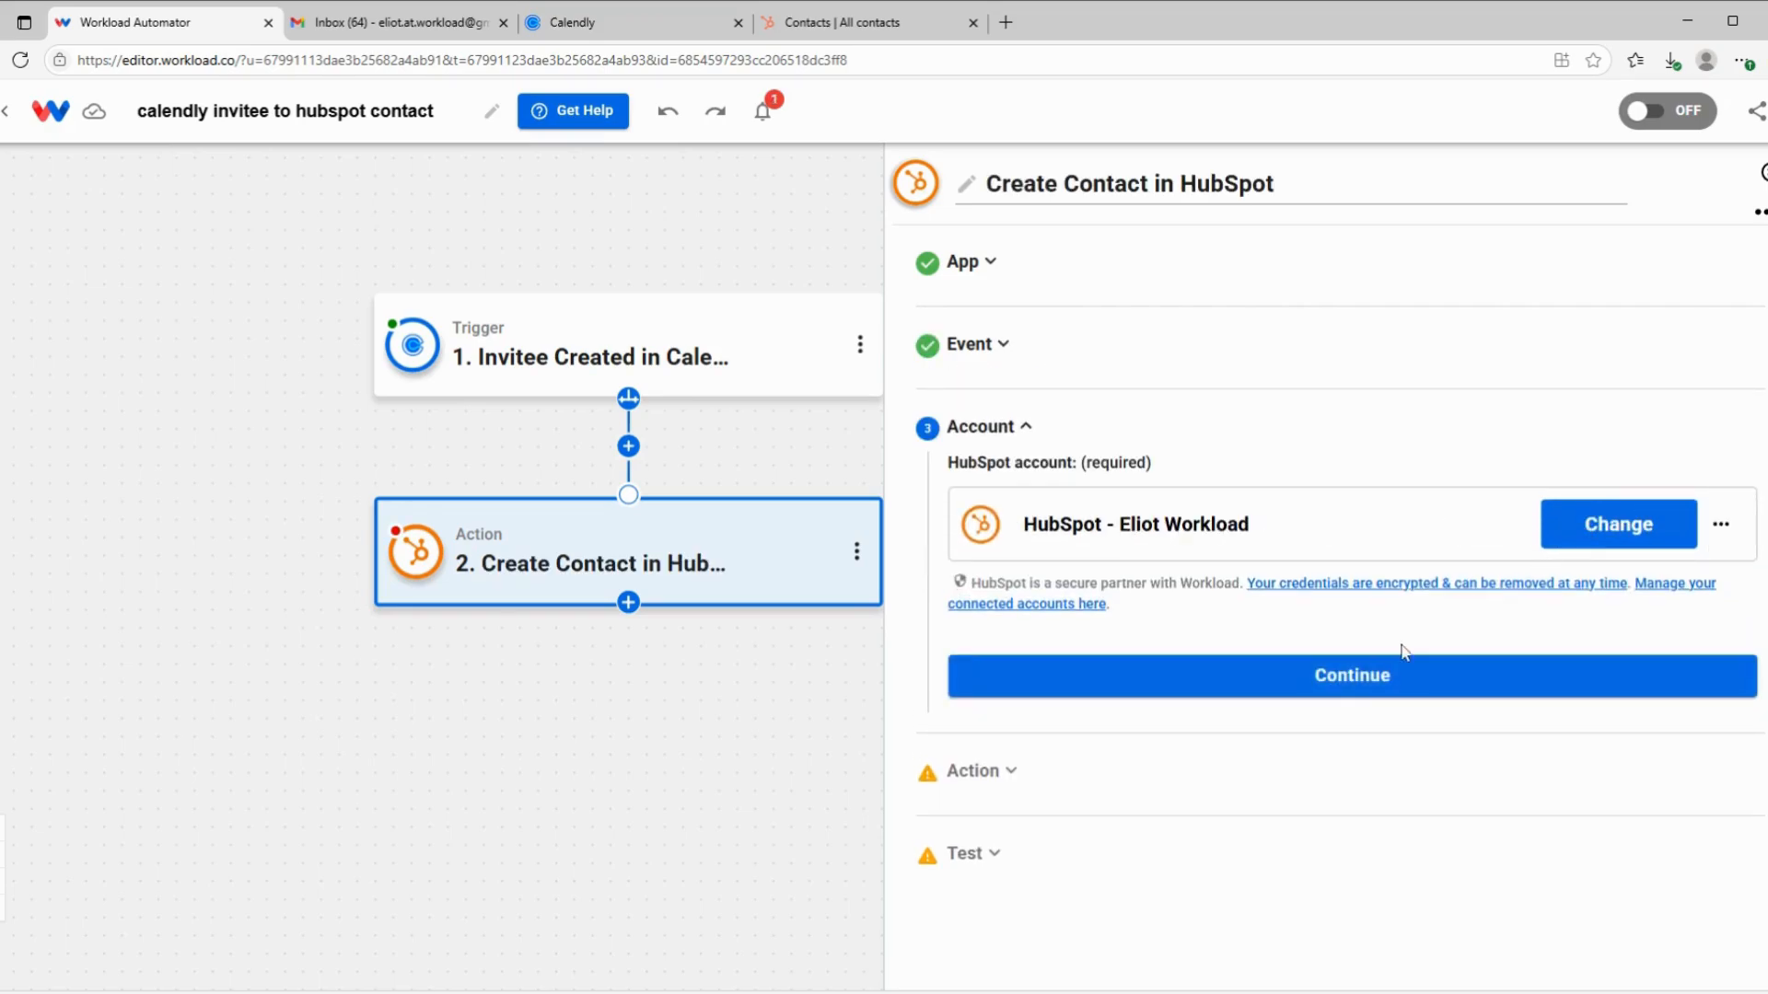
left_click(1361, 680)
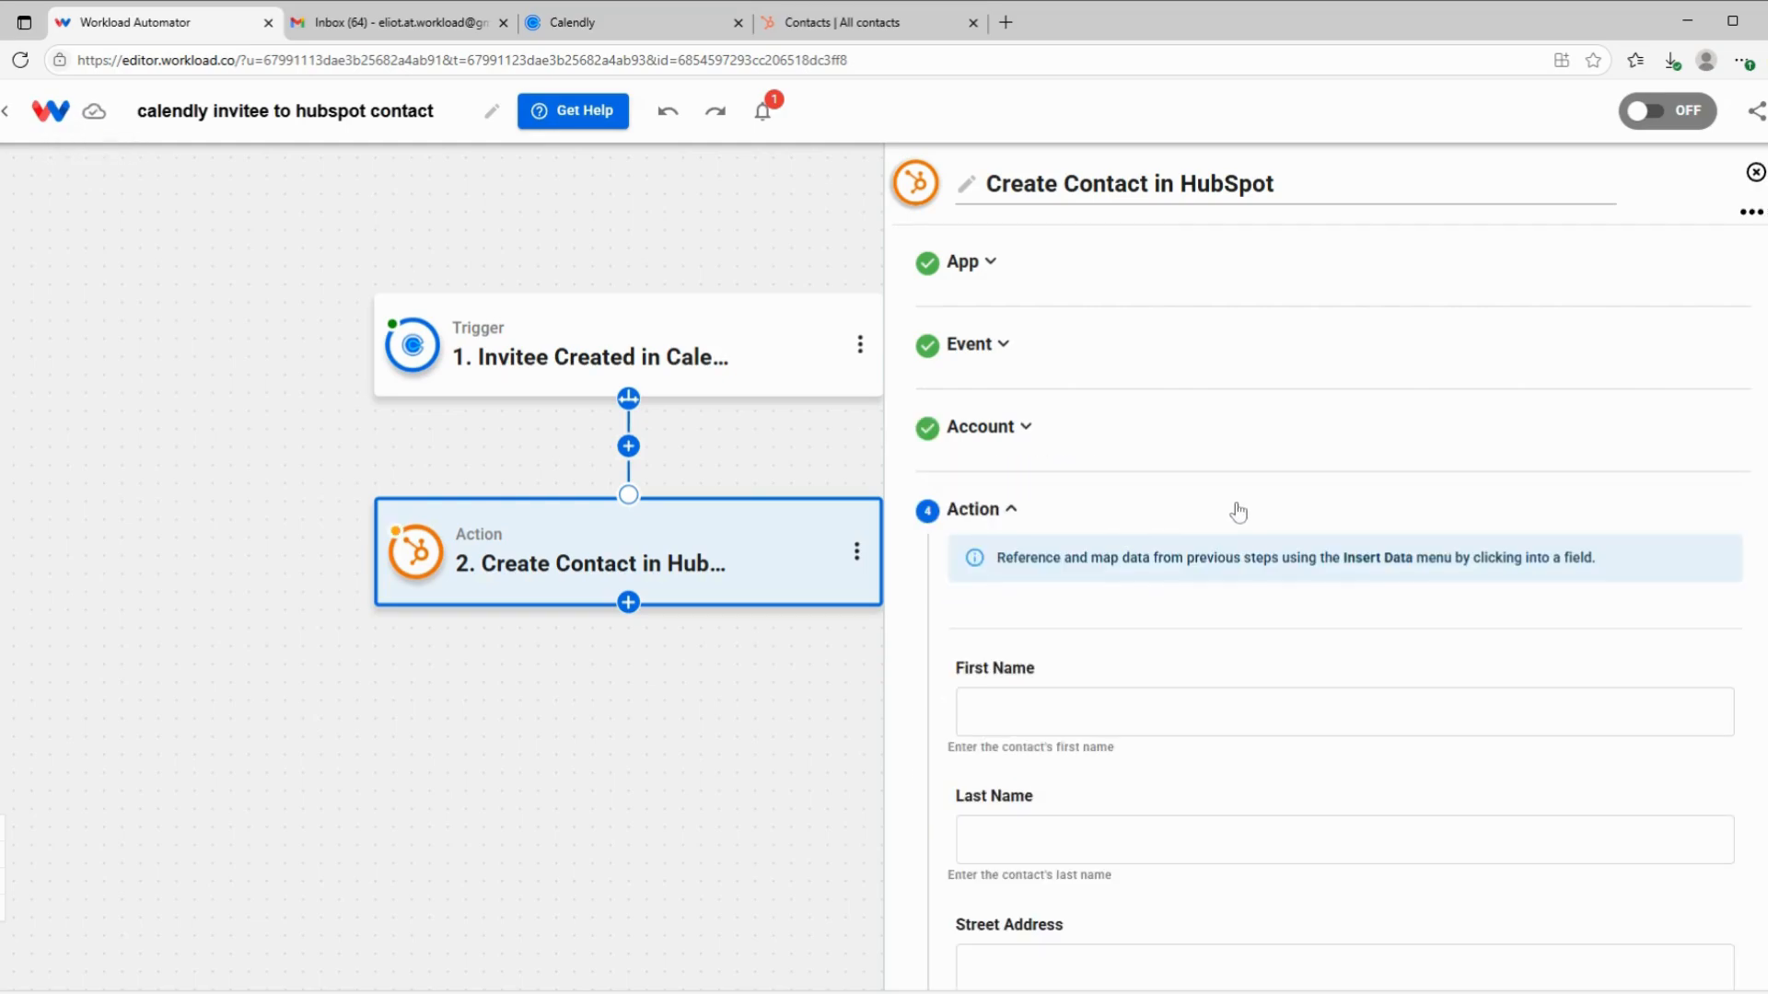
Look through the contact fields available in the HubSpot Create Contact action
scroll(1245, 508, "down", 3)
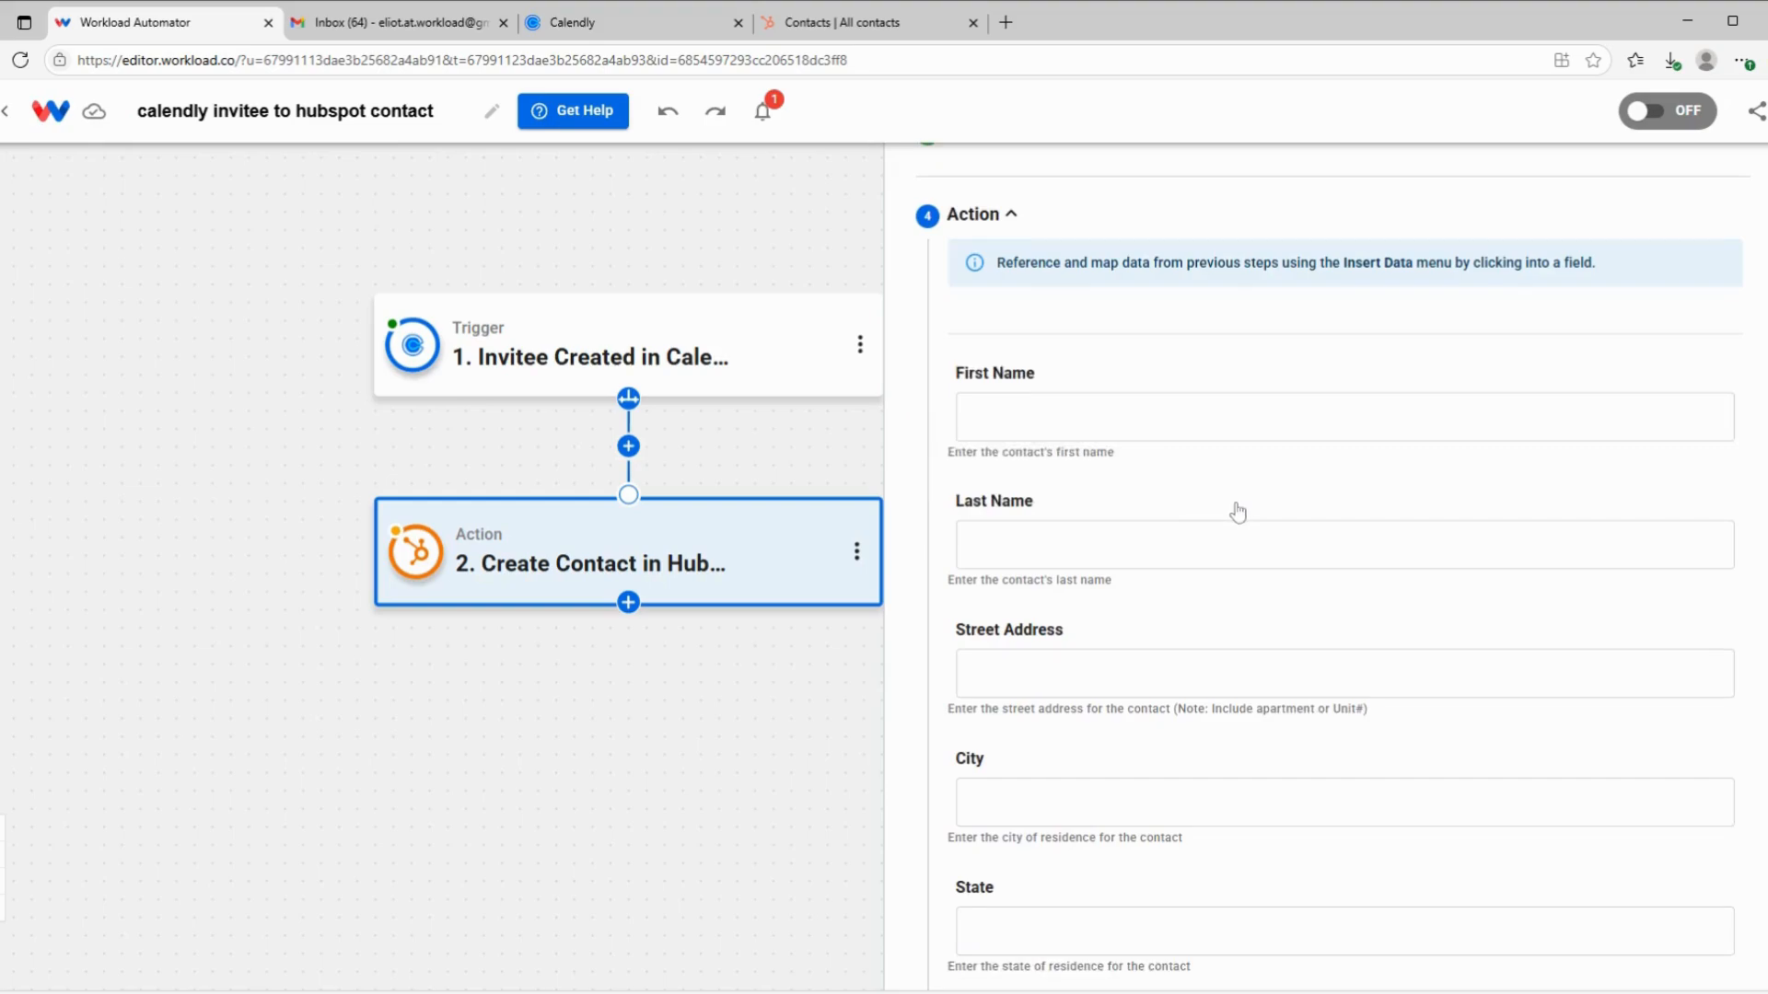
left_click(1171, 425)
key("Tab")
scroll(1344, 571, "down", 15)
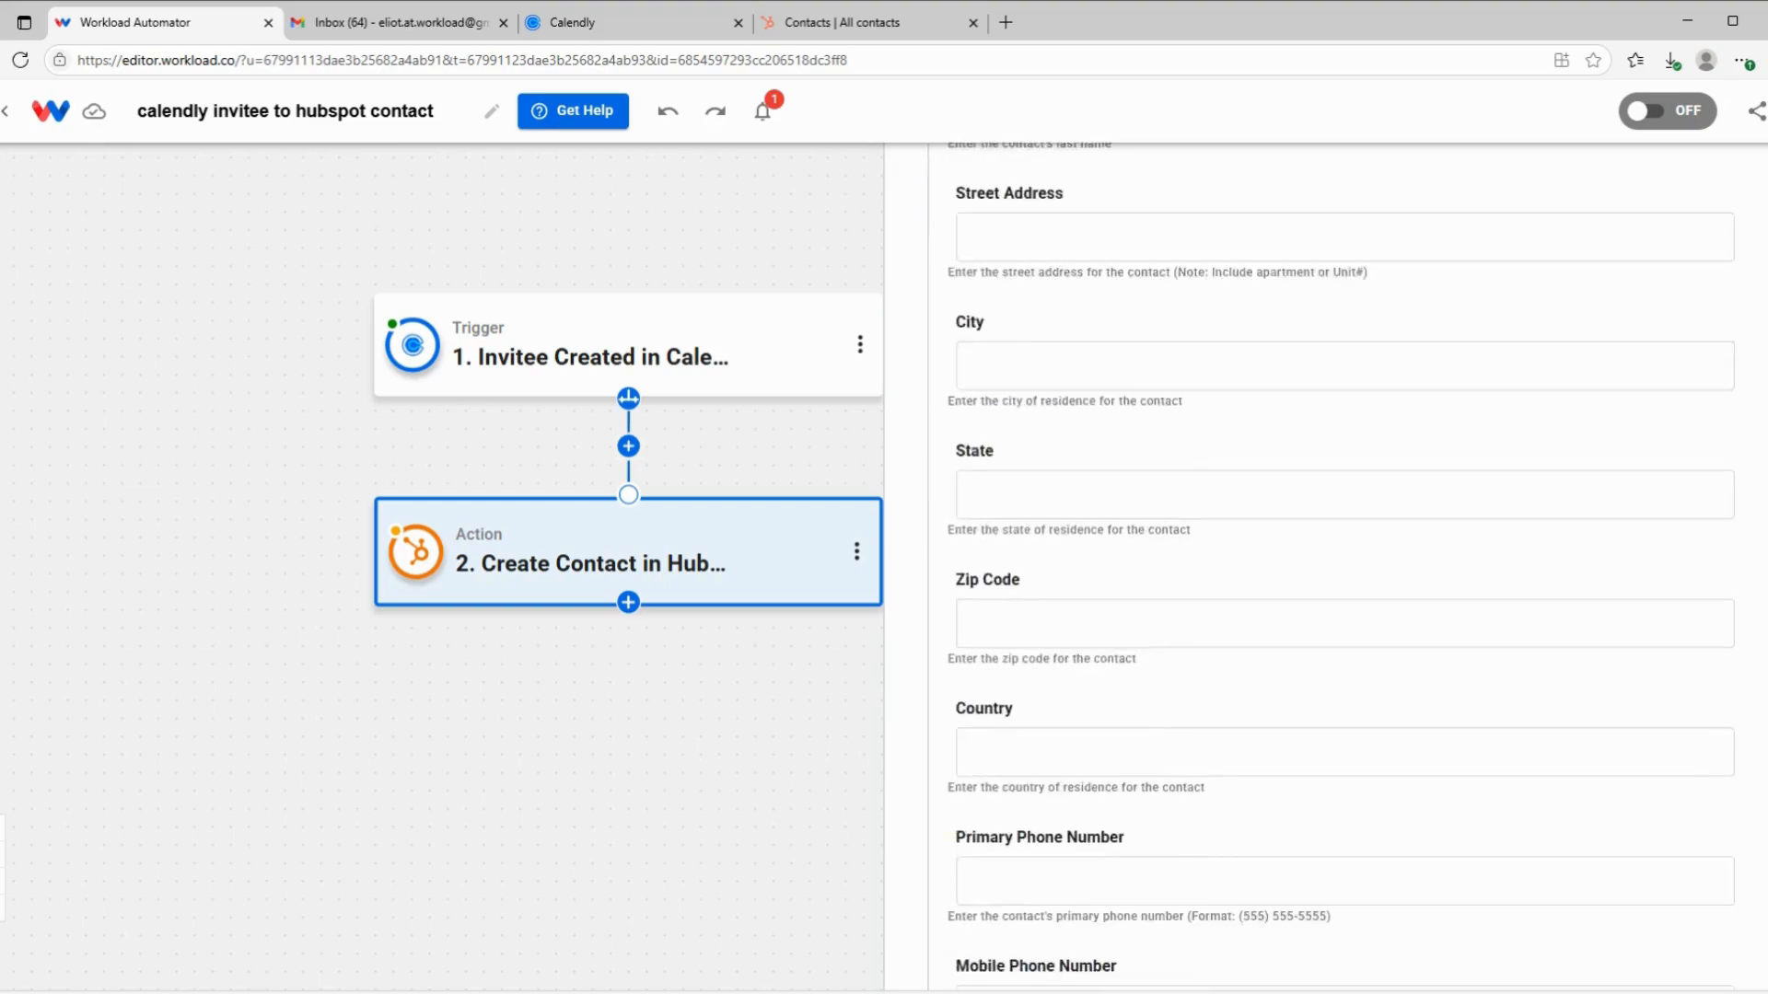
scroll(1344, 497, "down", 20)
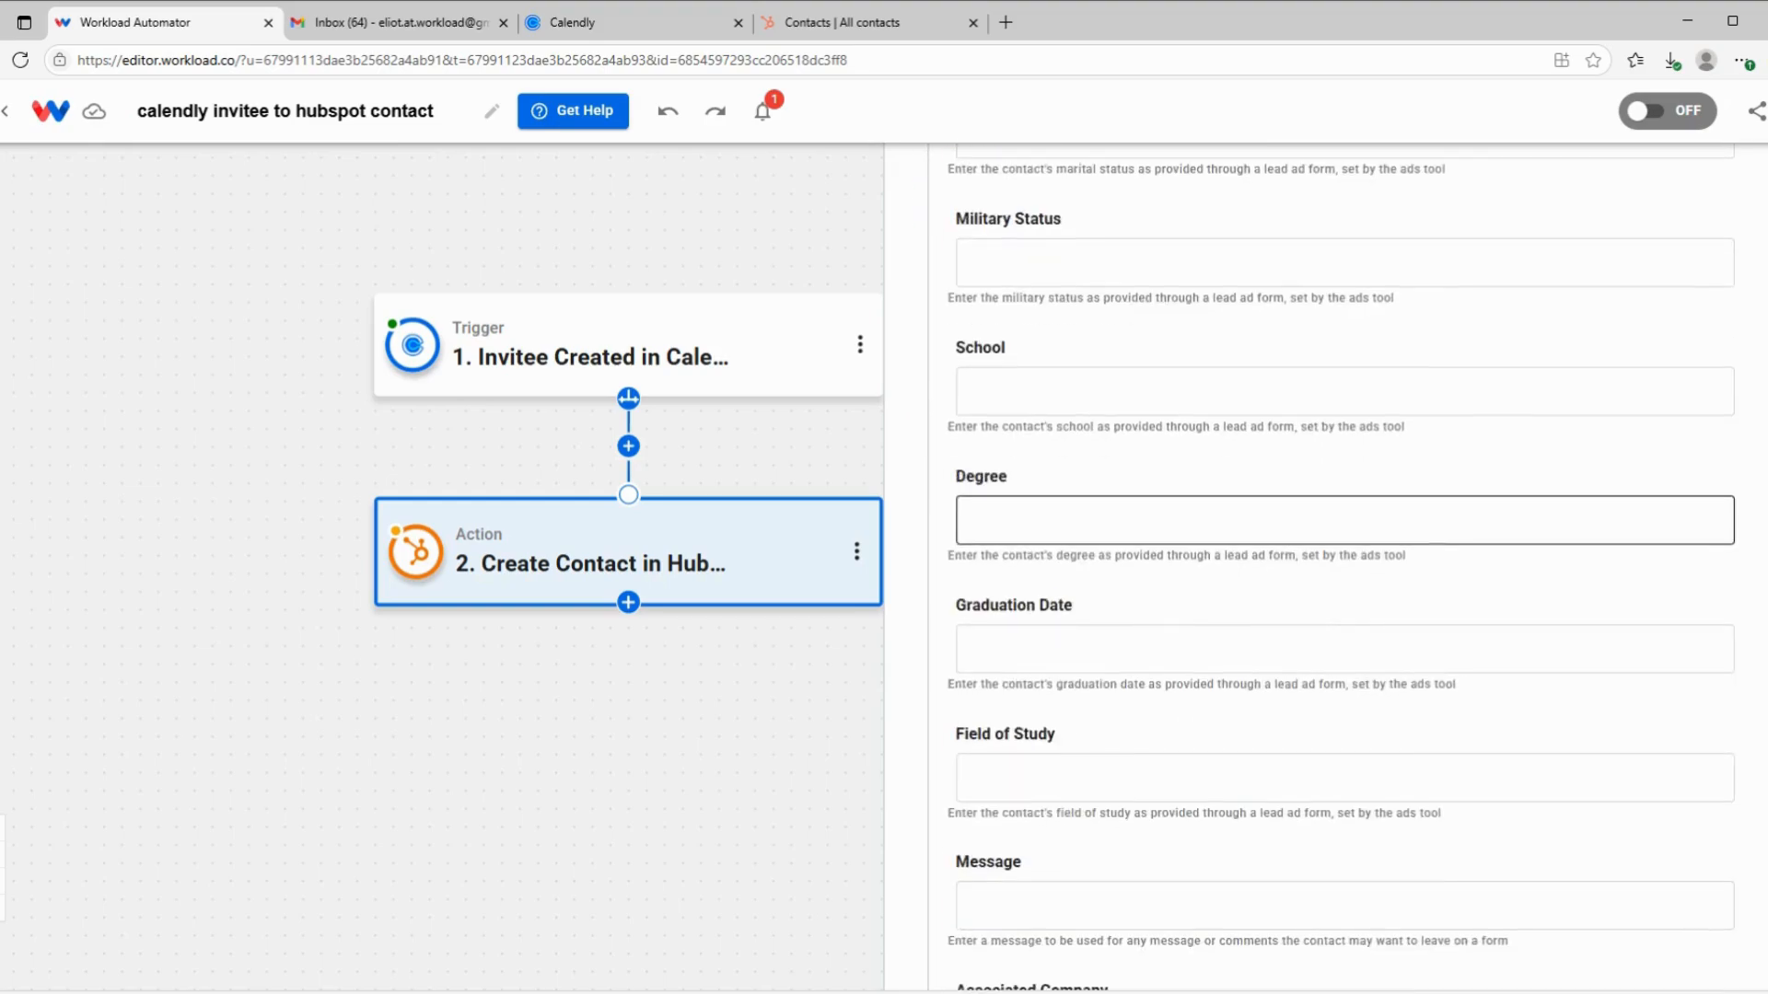
scroll(1293, 534, "down", 12)
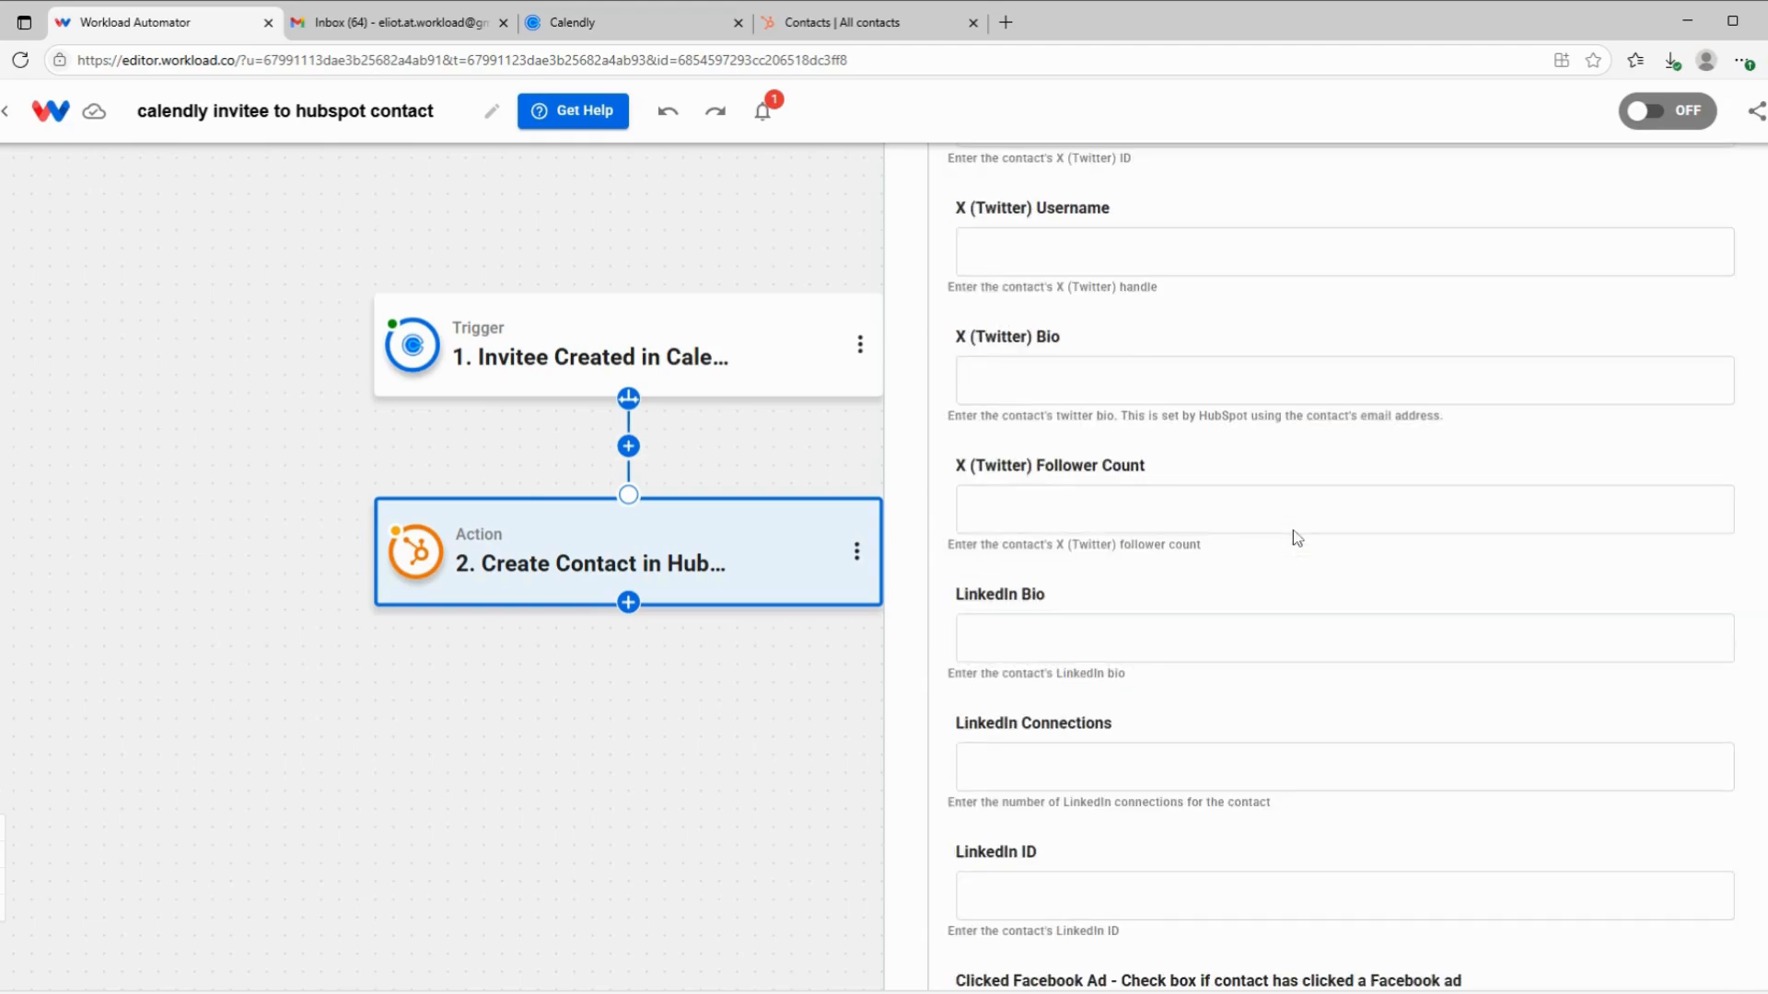
scroll(1303, 538, "up", 10)
scroll(1303, 538, "up", 20)
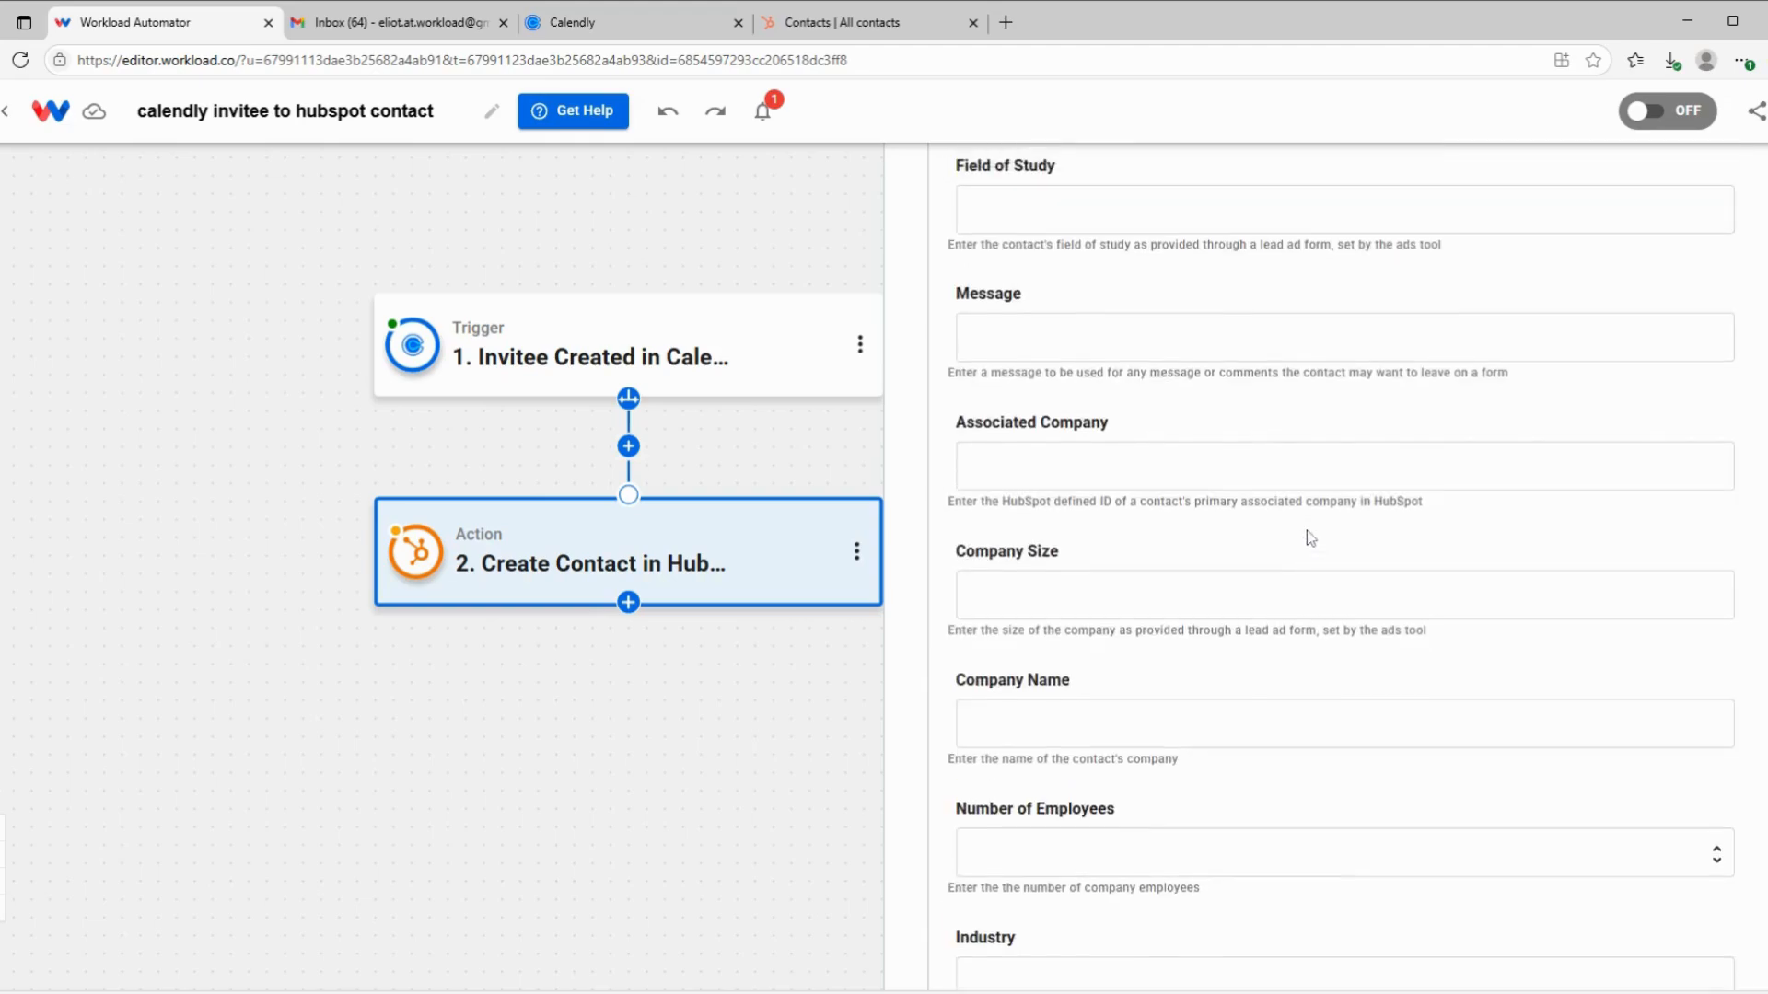
scroll(1315, 538, "up", 15)
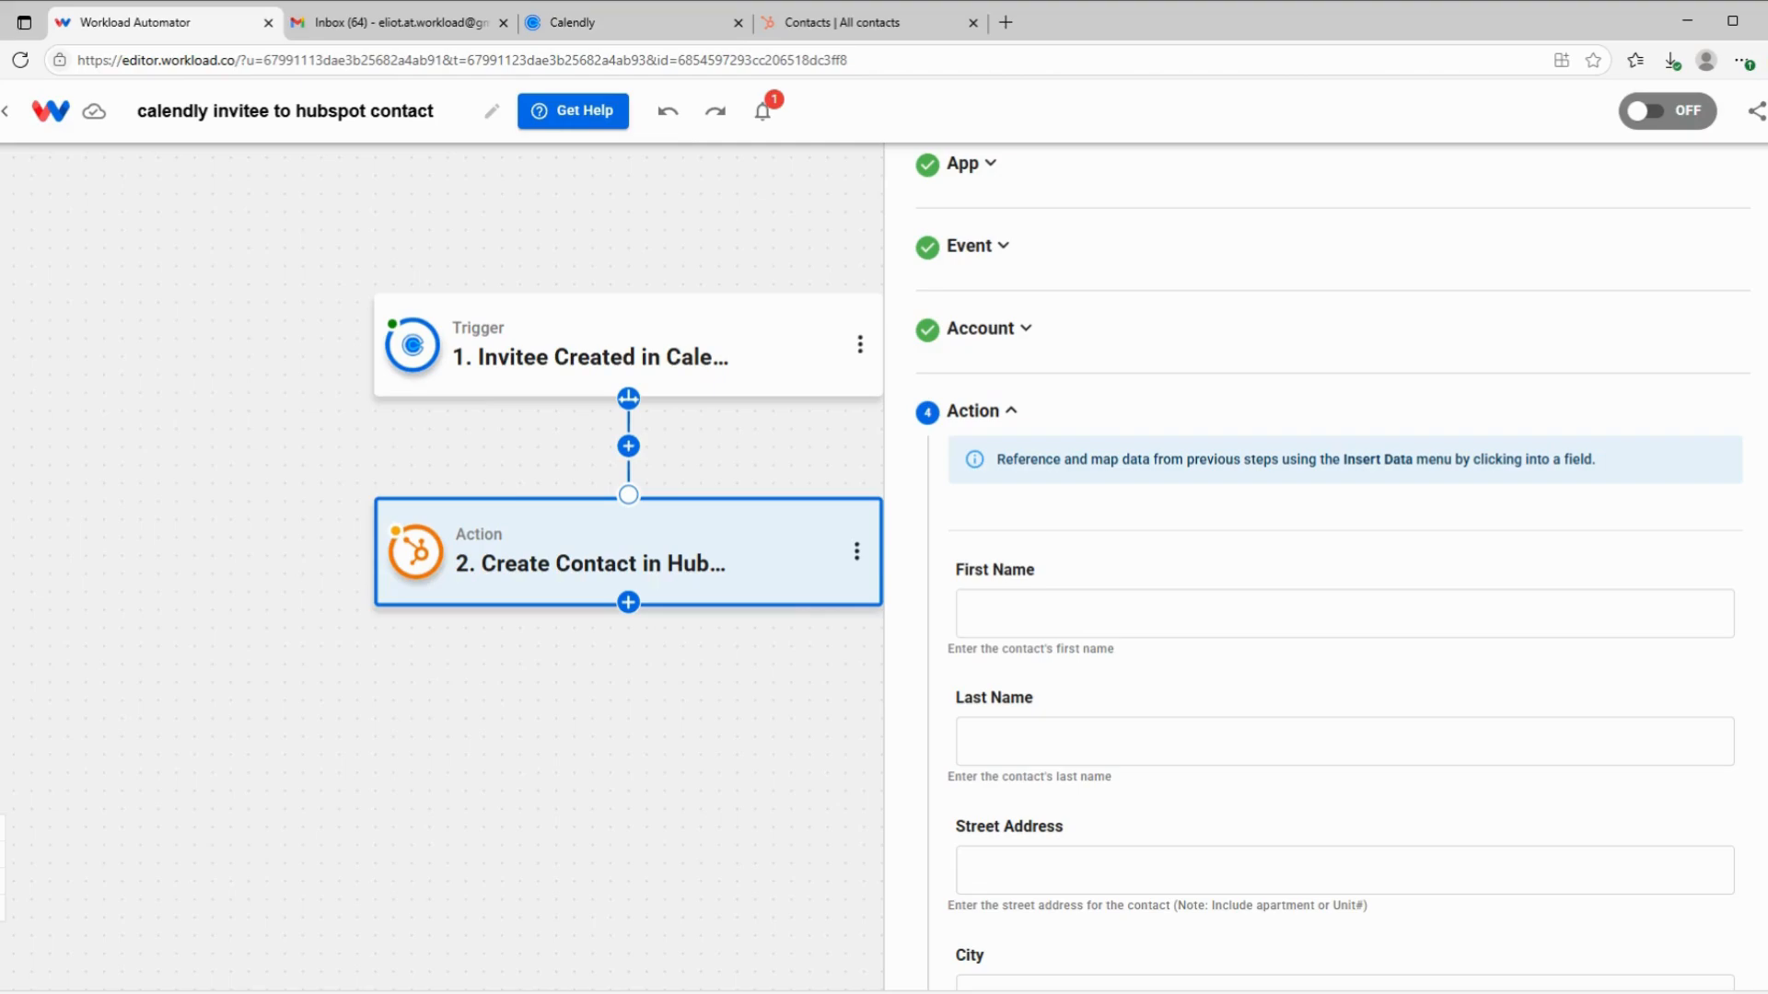
Examine the Calendly trigger data that can be inserted into the contact's First Name field
scroll(1271, 454, "down", 1)
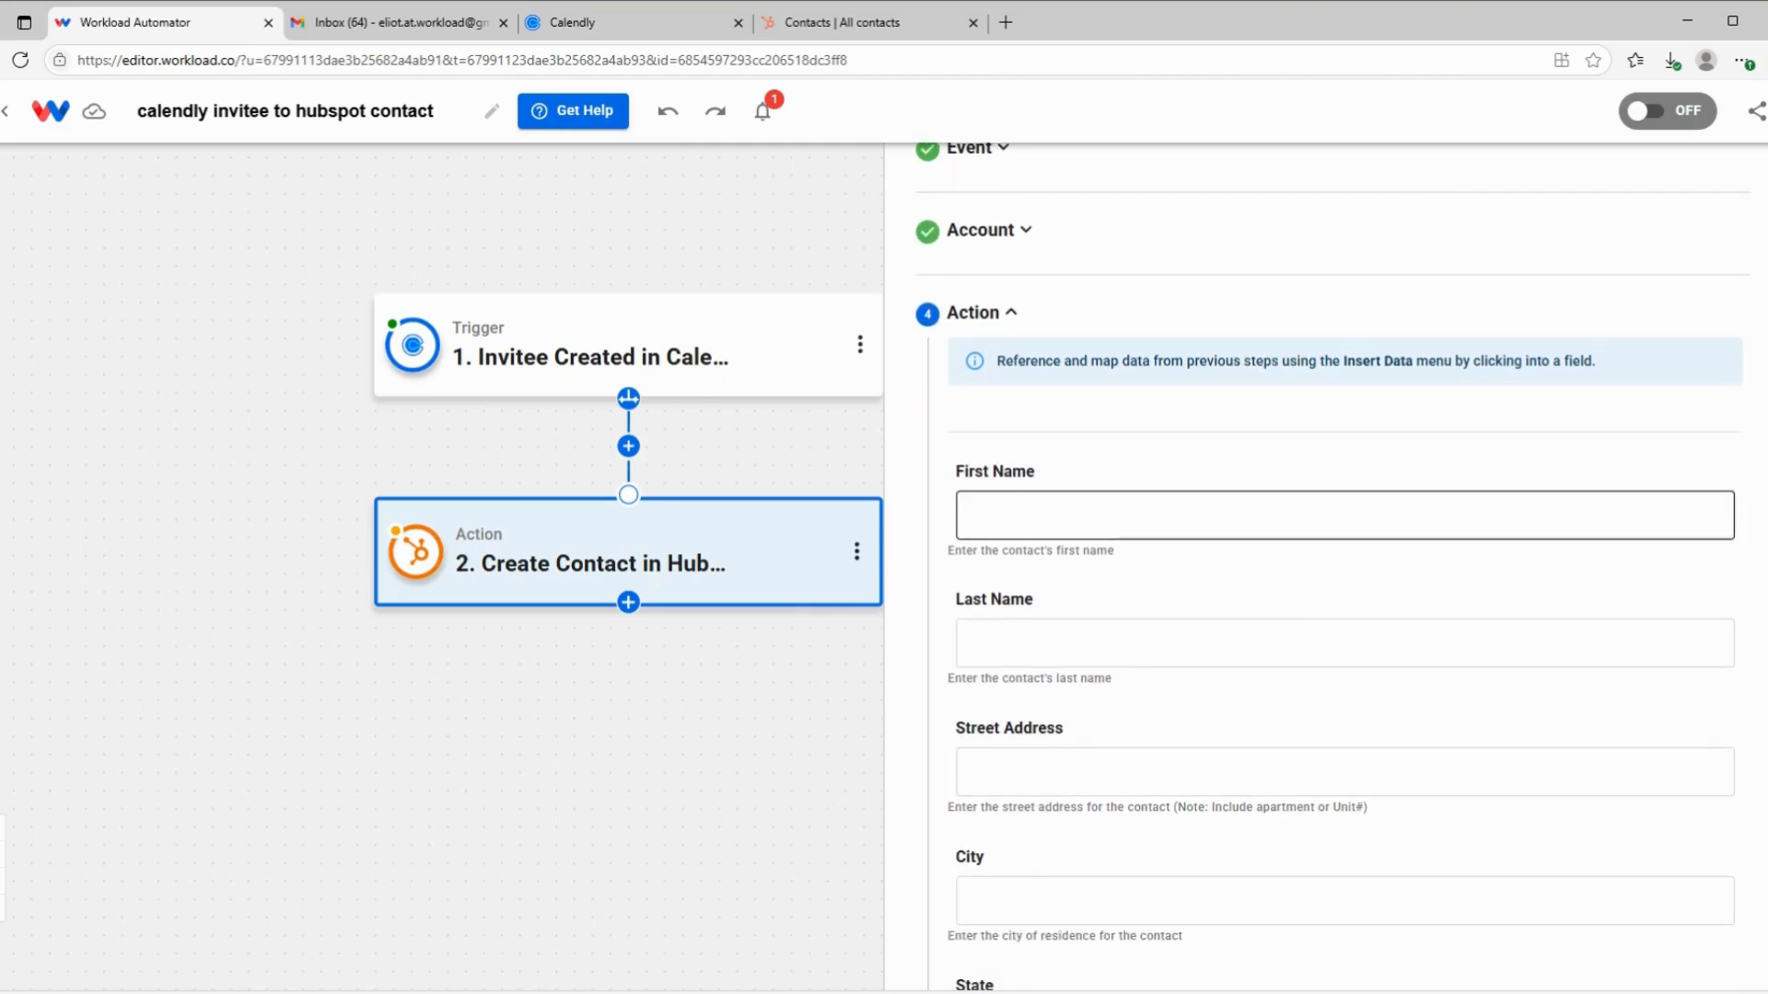
left_click(1065, 520)
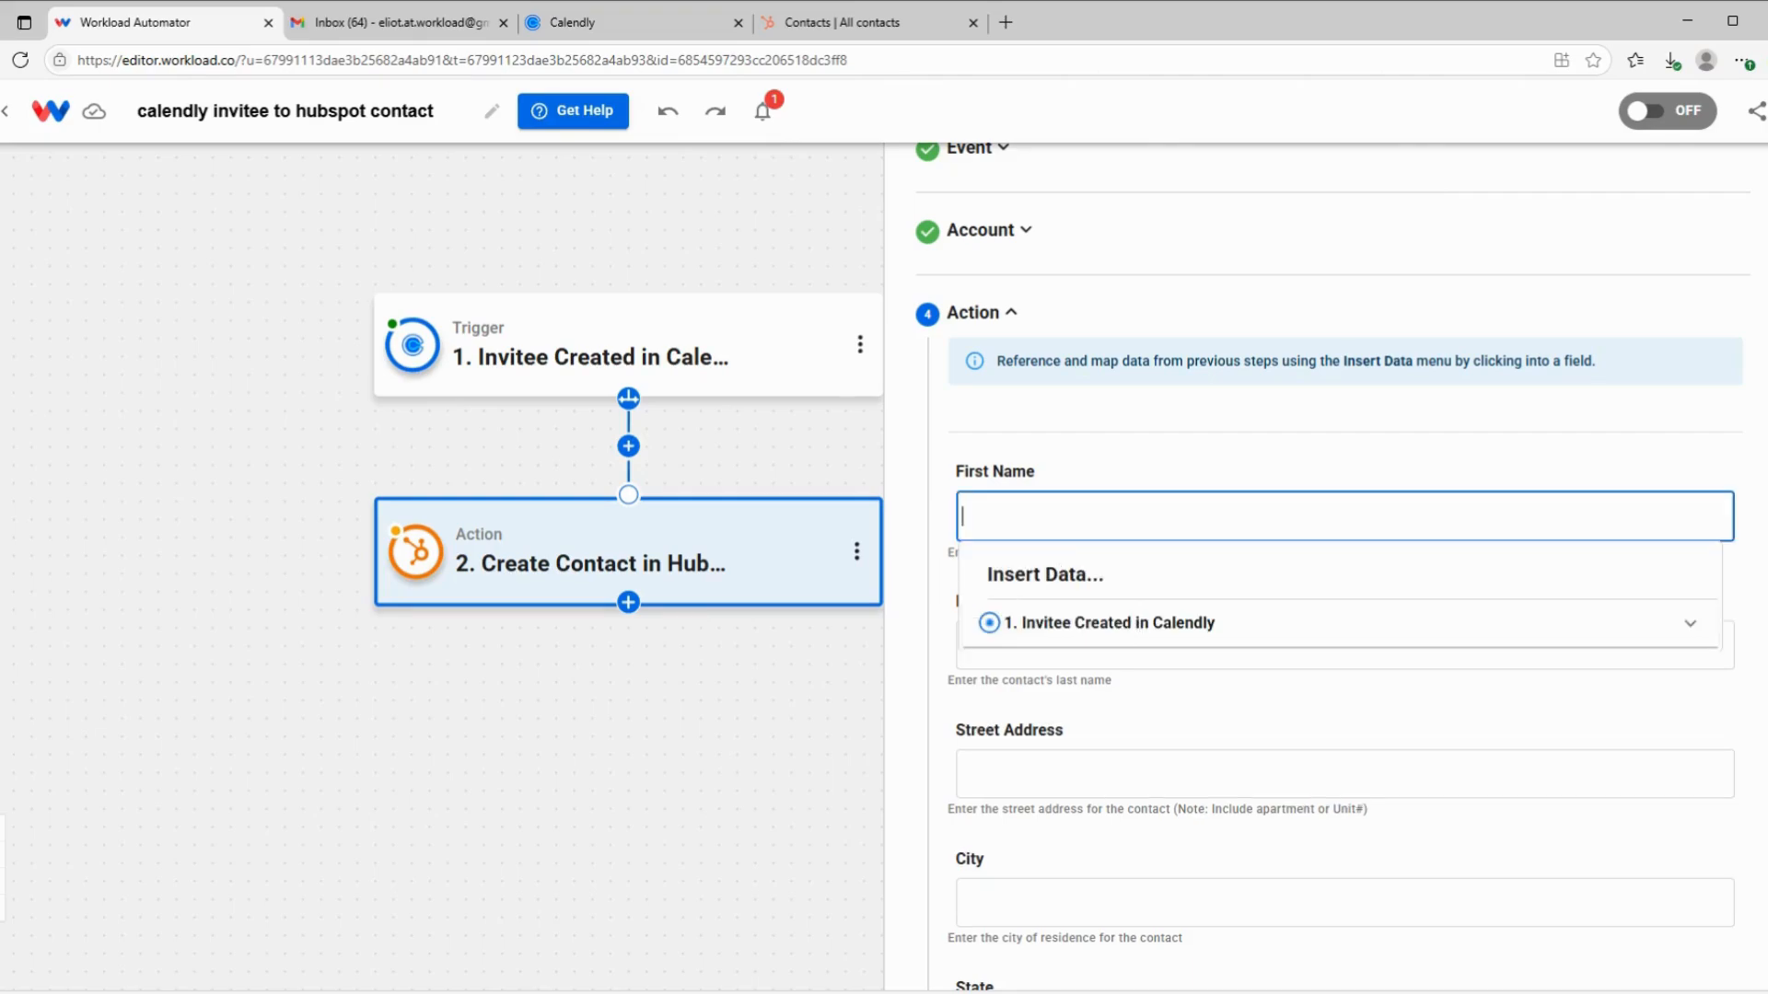
left_click(1067, 632)
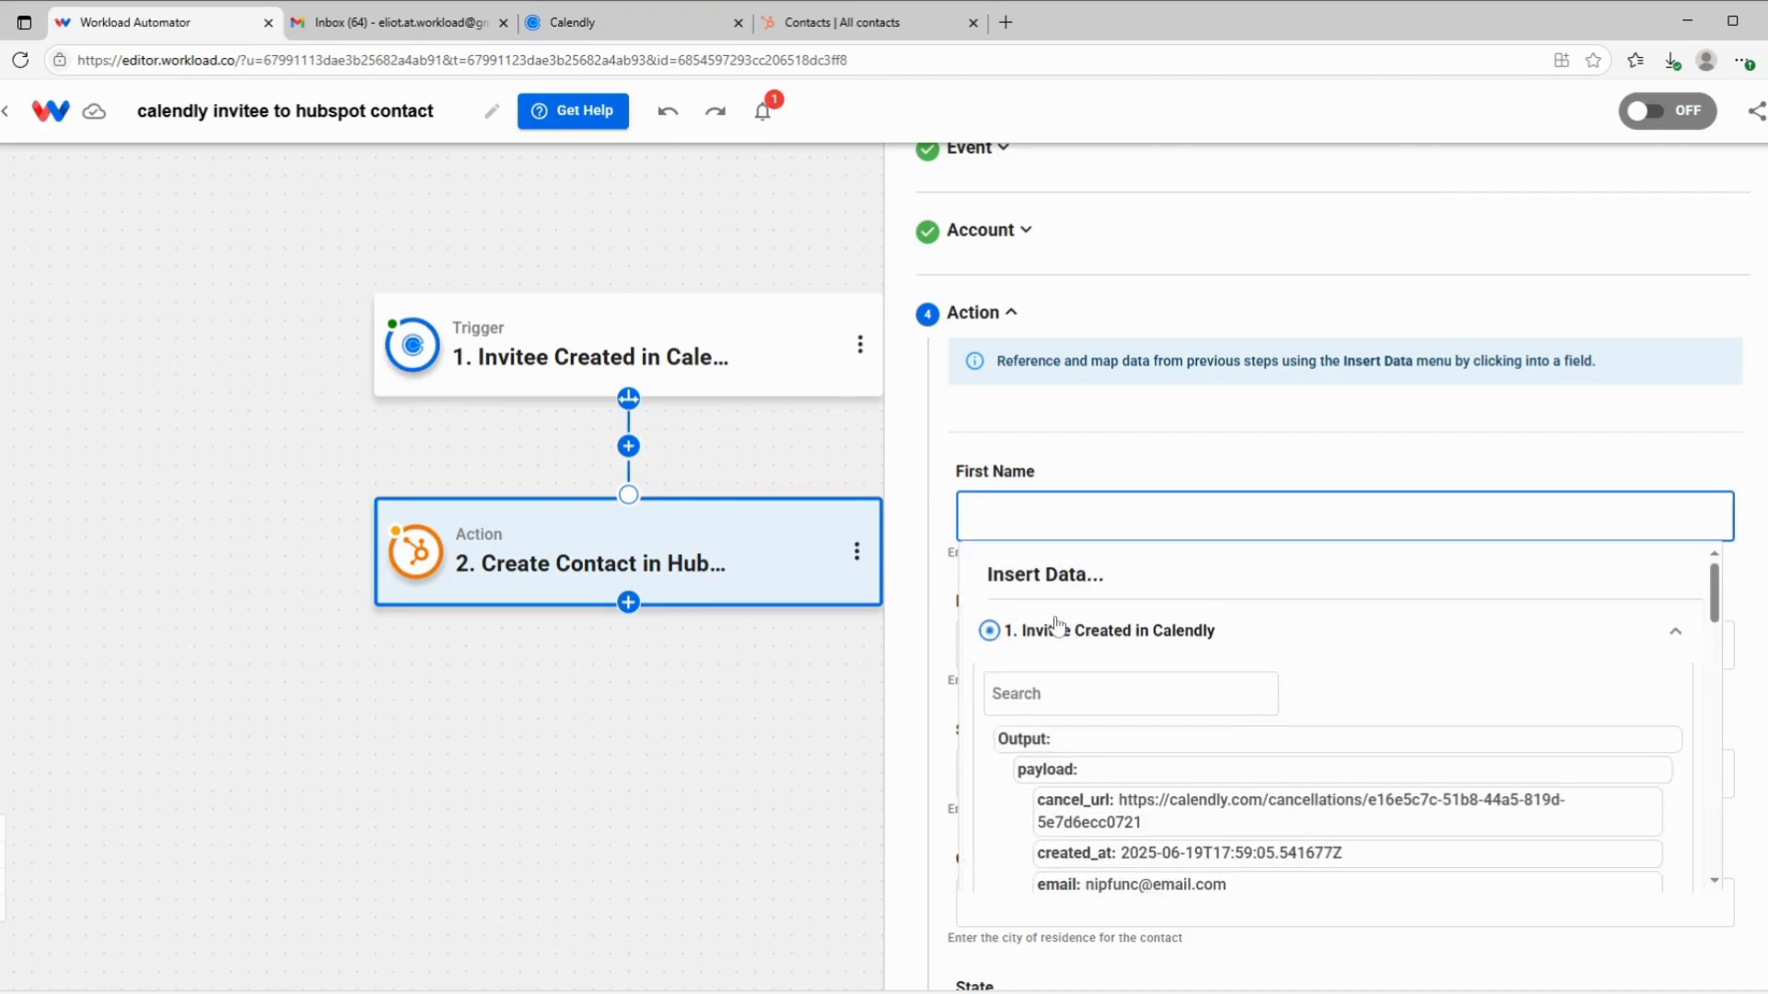
scroll(1068, 657, "down", 2)
scroll(1105, 657, "down", 3)
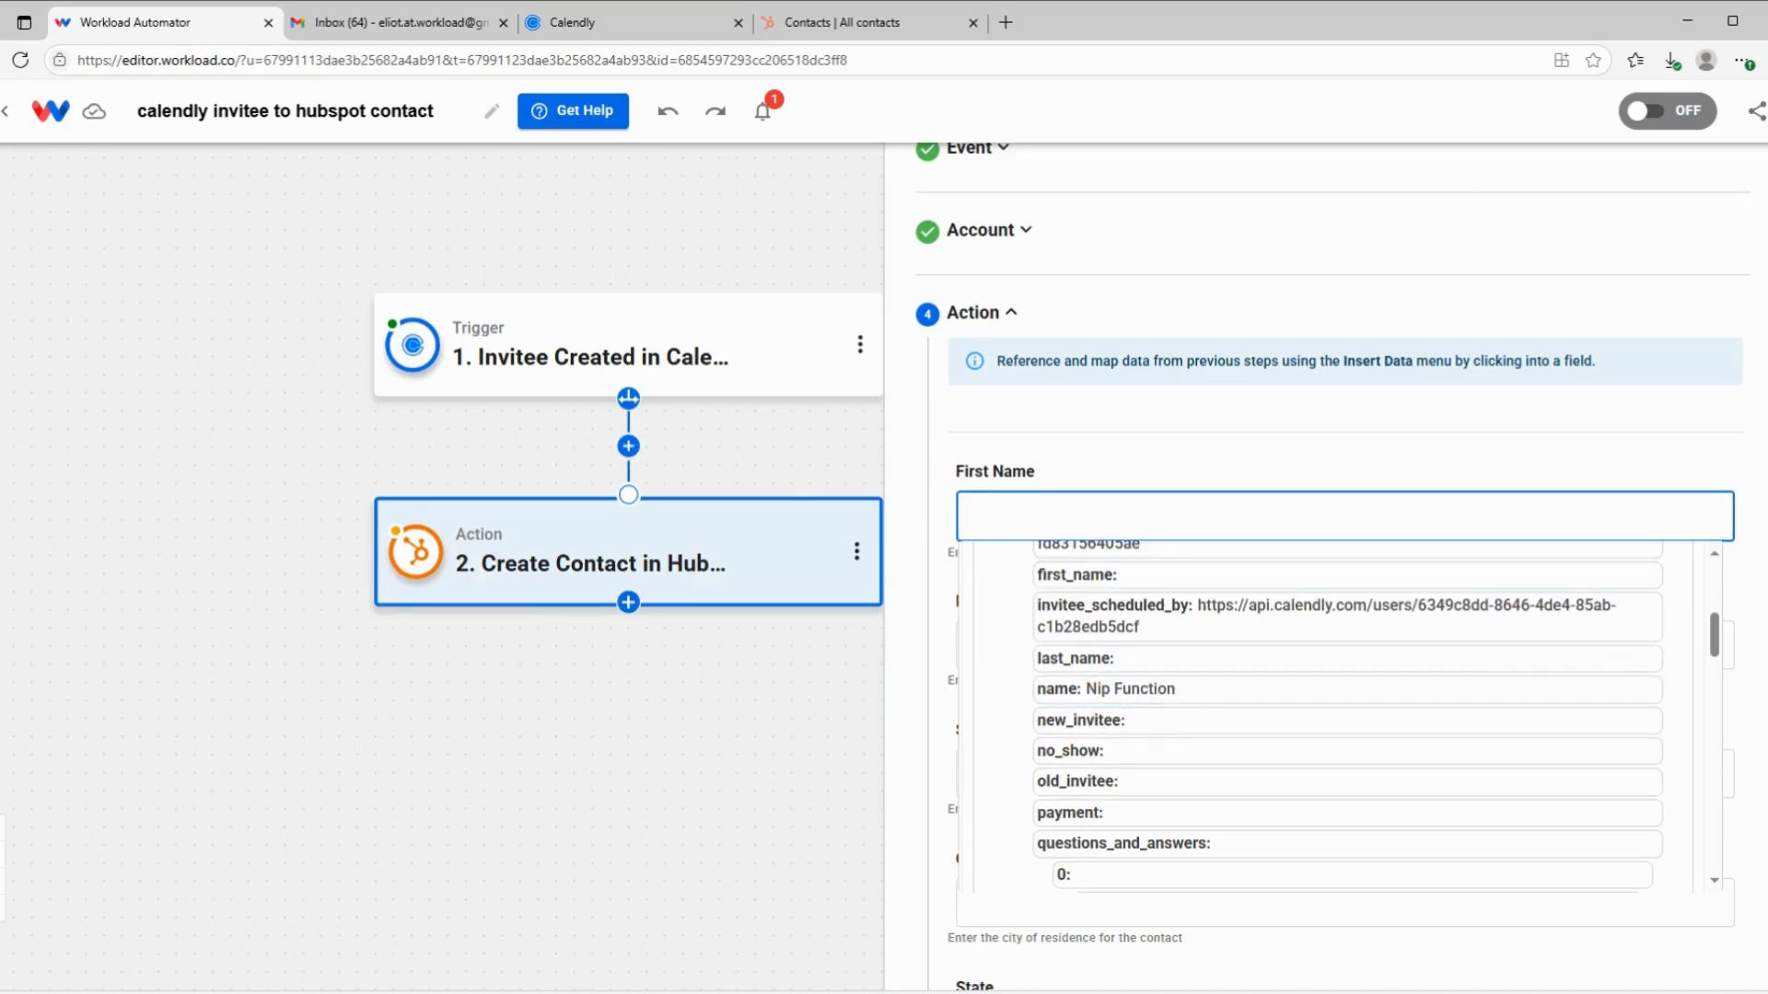
left_click(1175, 464)
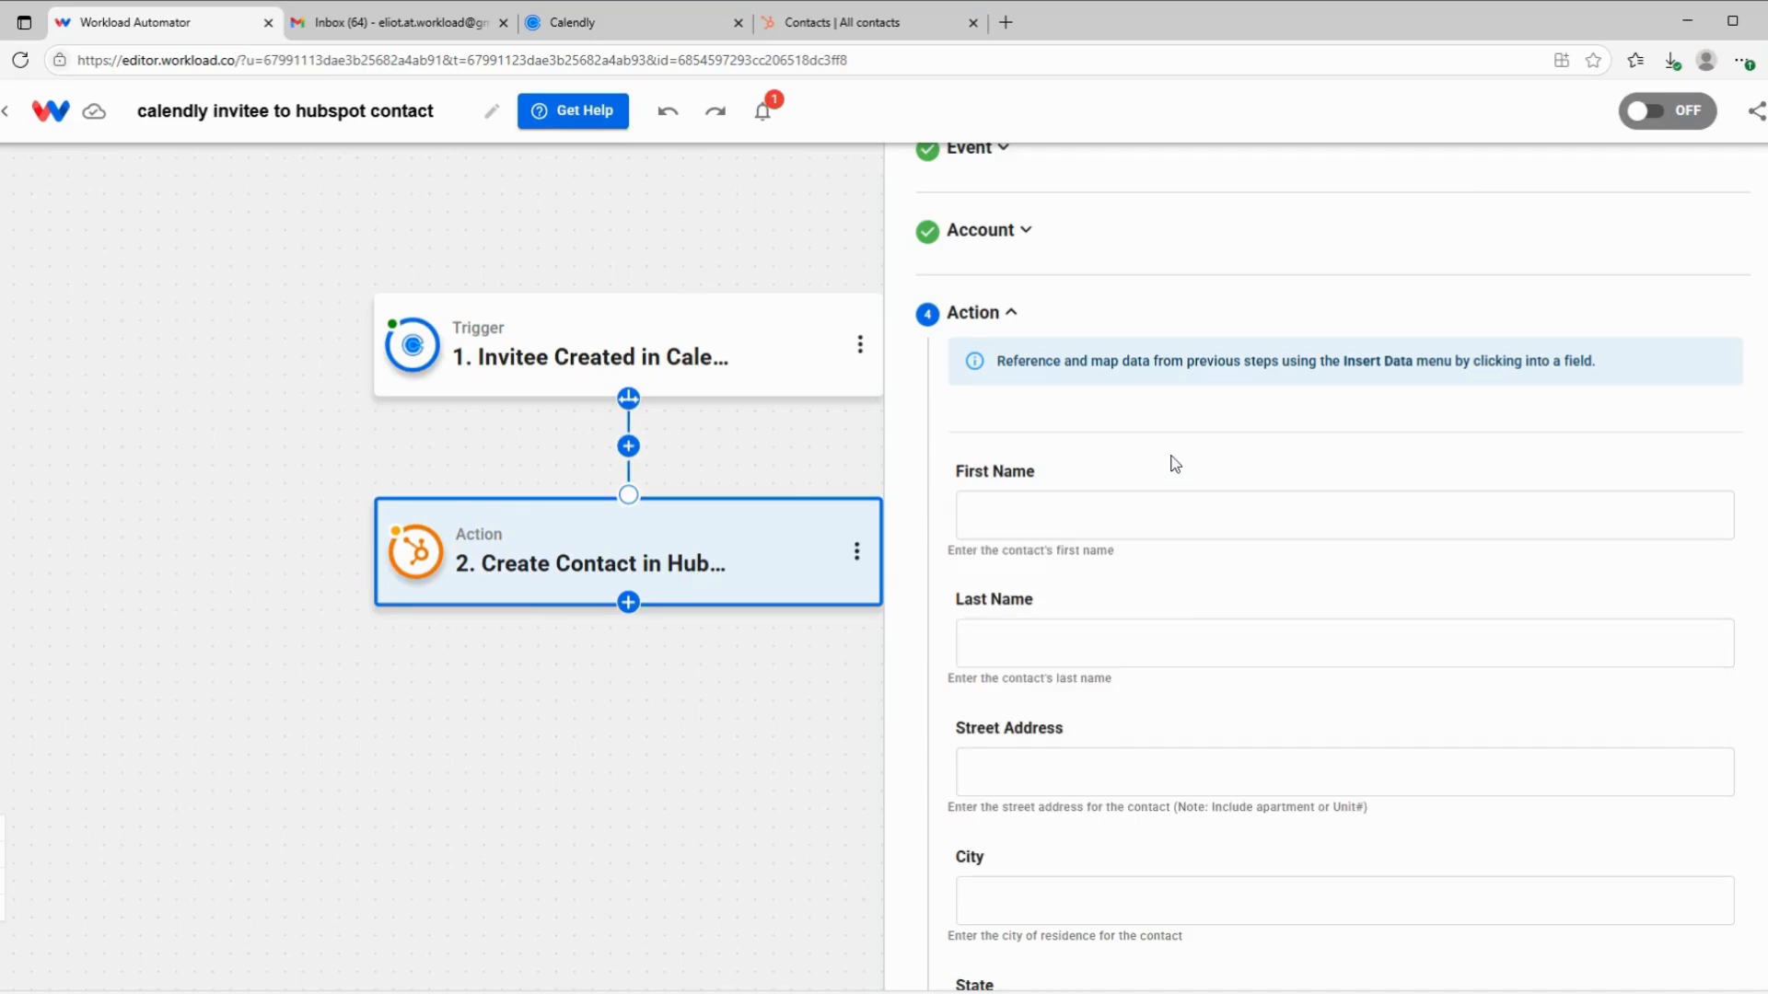
Insert a new action step between the Calendly trigger and the HubSpot Create Contact action
left_click(629, 448)
left_click(765, 462)
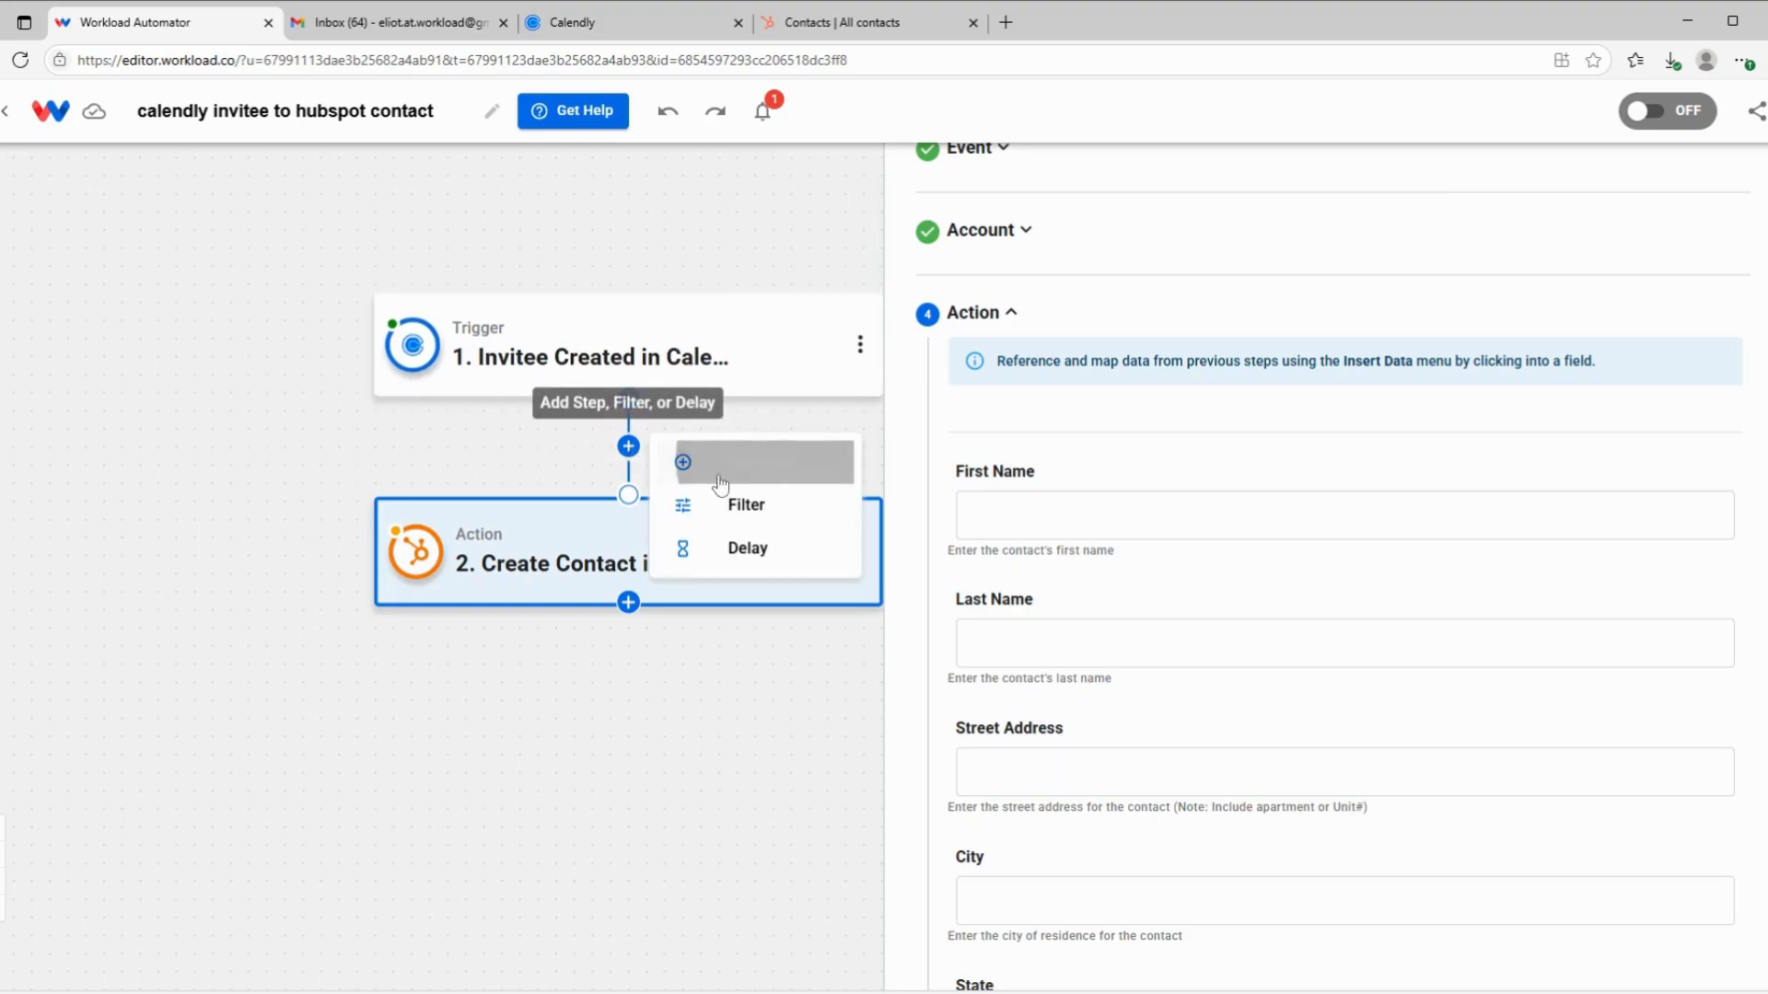
left_click(695, 557)
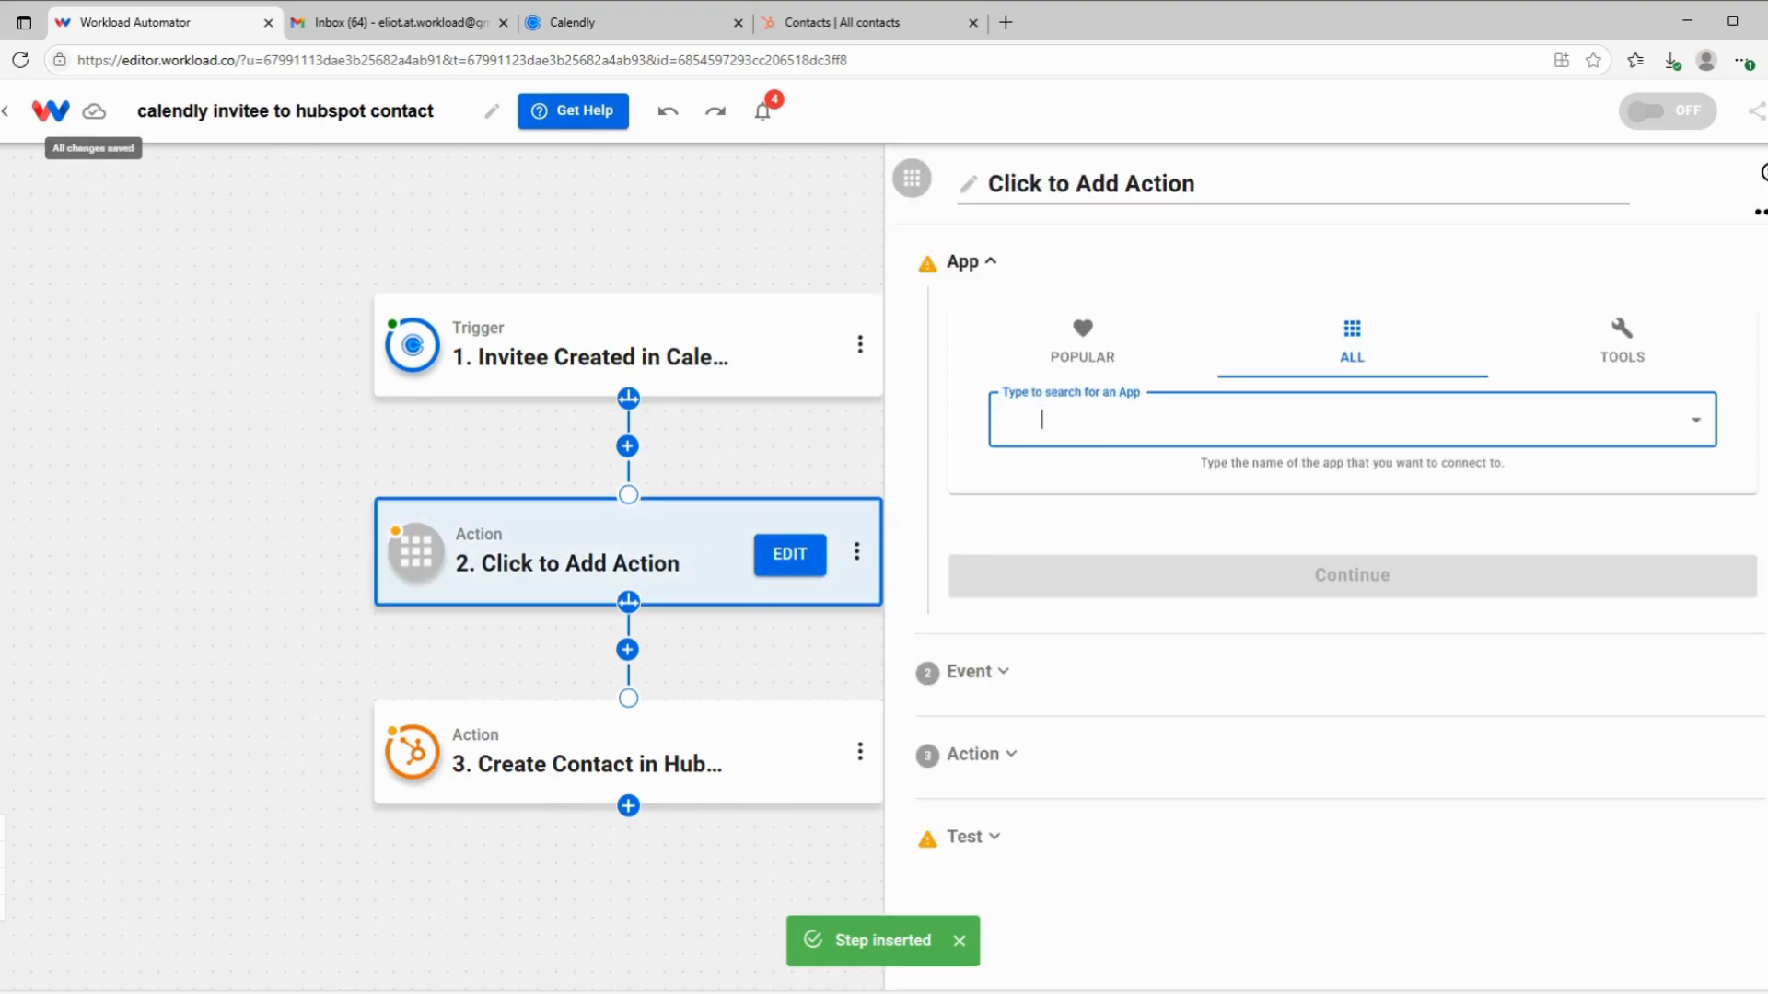
Set the inserted step to the AI Formatter by Workload tool with the Format Data event
left_click(1649, 337)
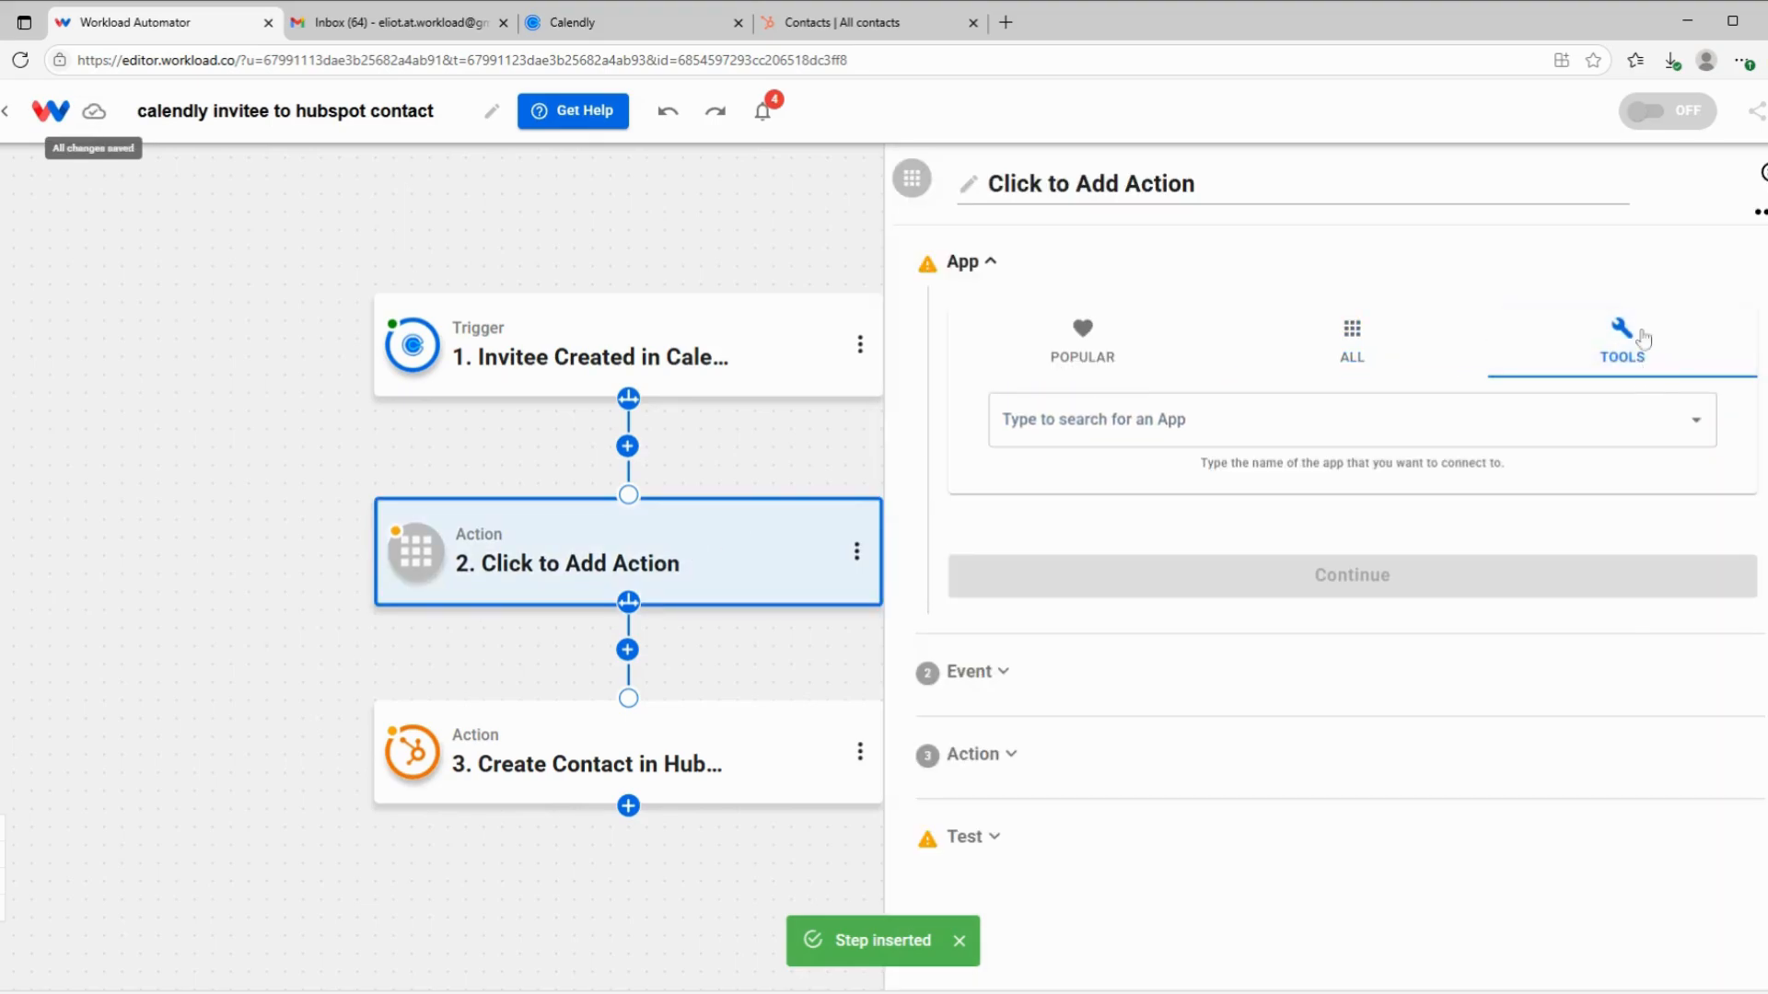
left_click(1437, 420)
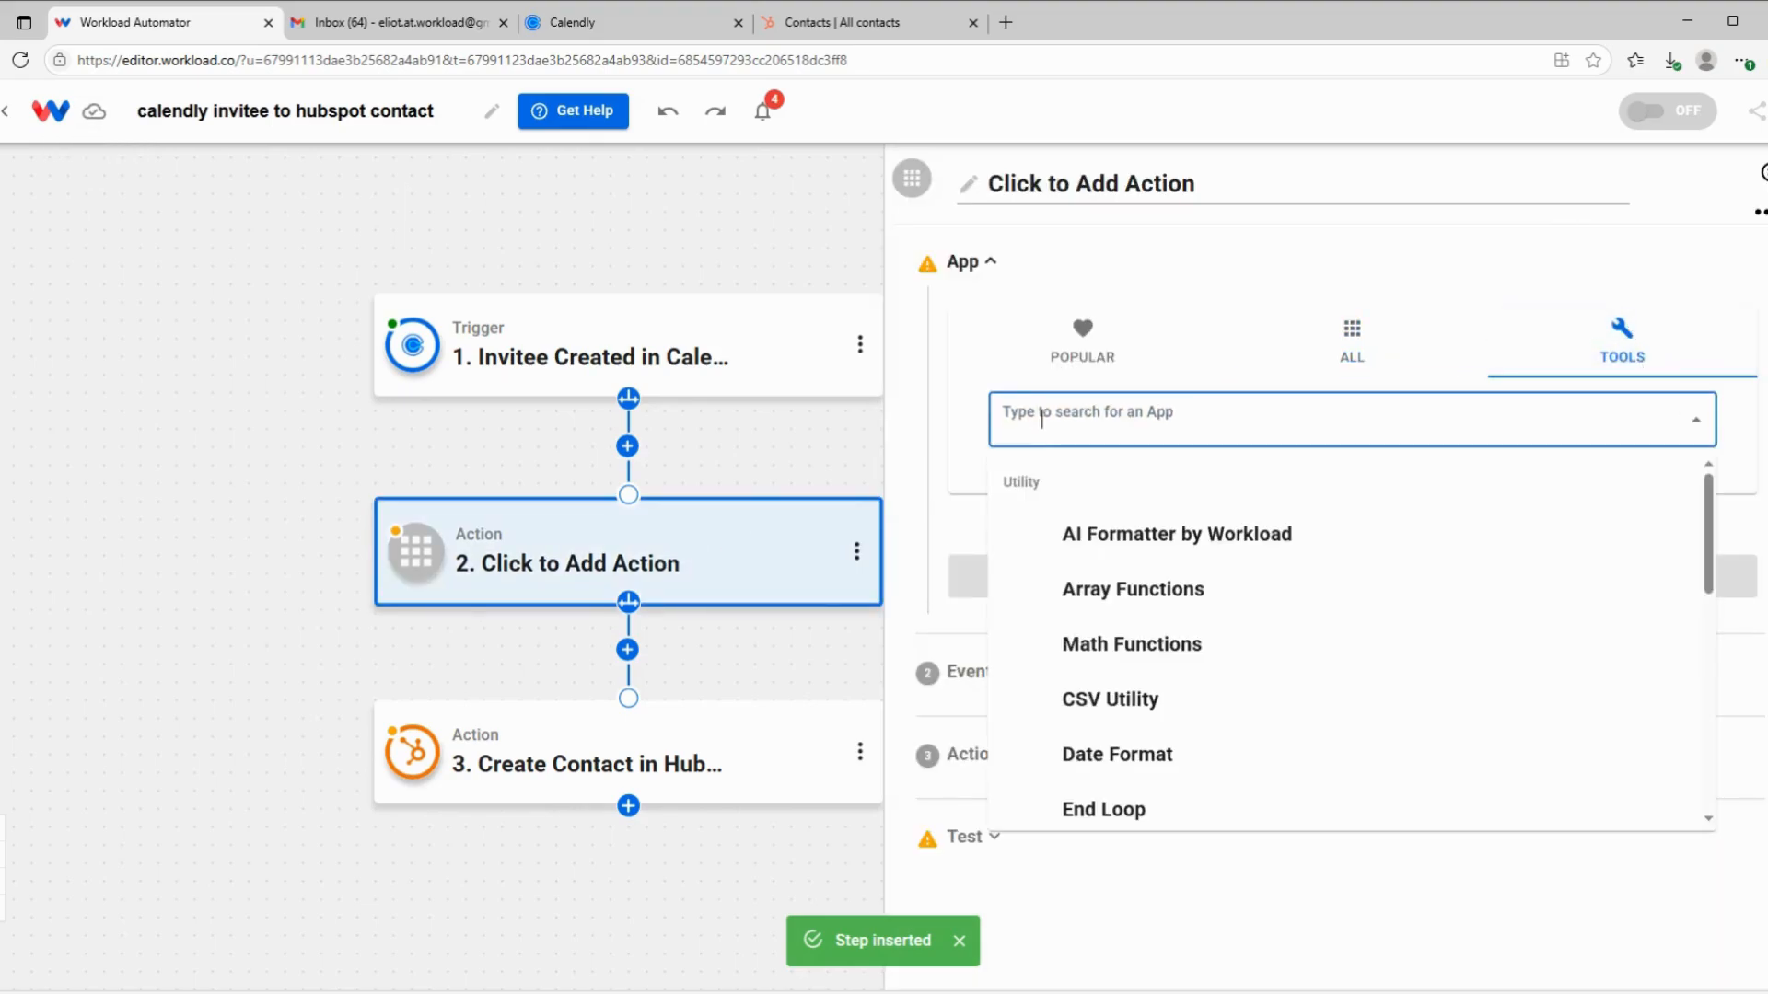
left_click(1146, 539)
left_click(1073, 405)
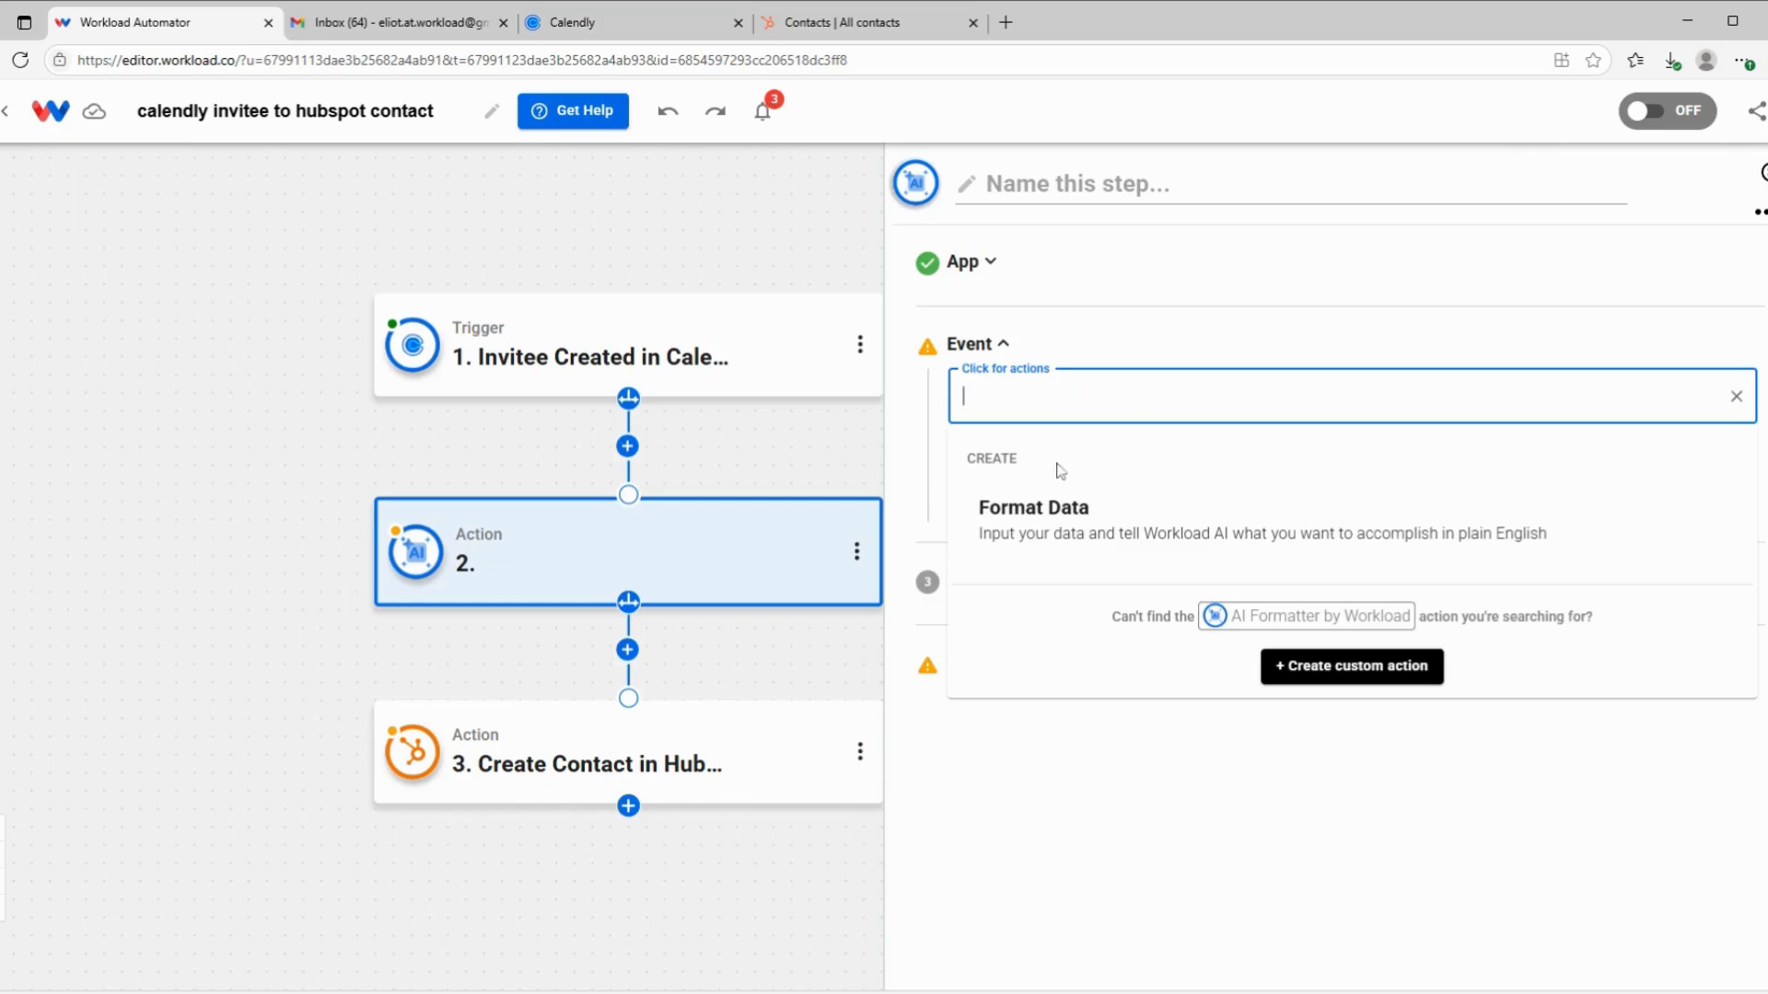
left_click(1046, 516)
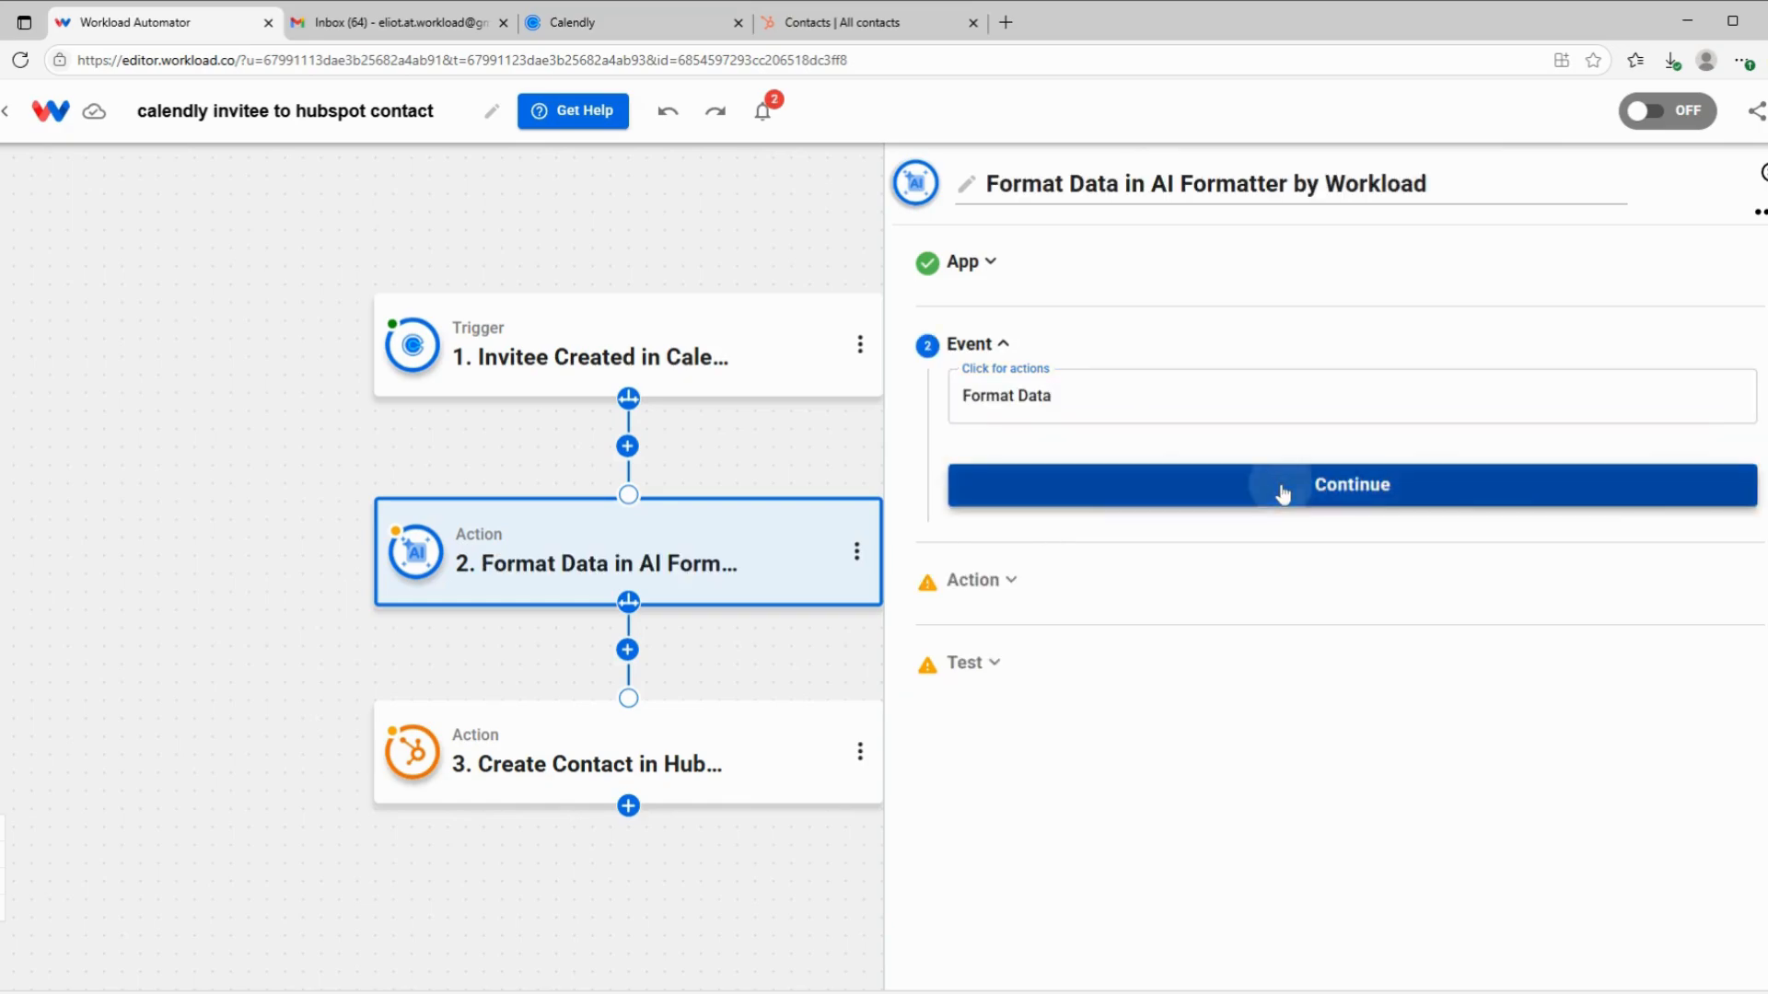
left_click(1279, 488)
Map the Calendly invitee's name field as Input Data and set the prompt to "split name into first name and last name"
left_click(1072, 566)
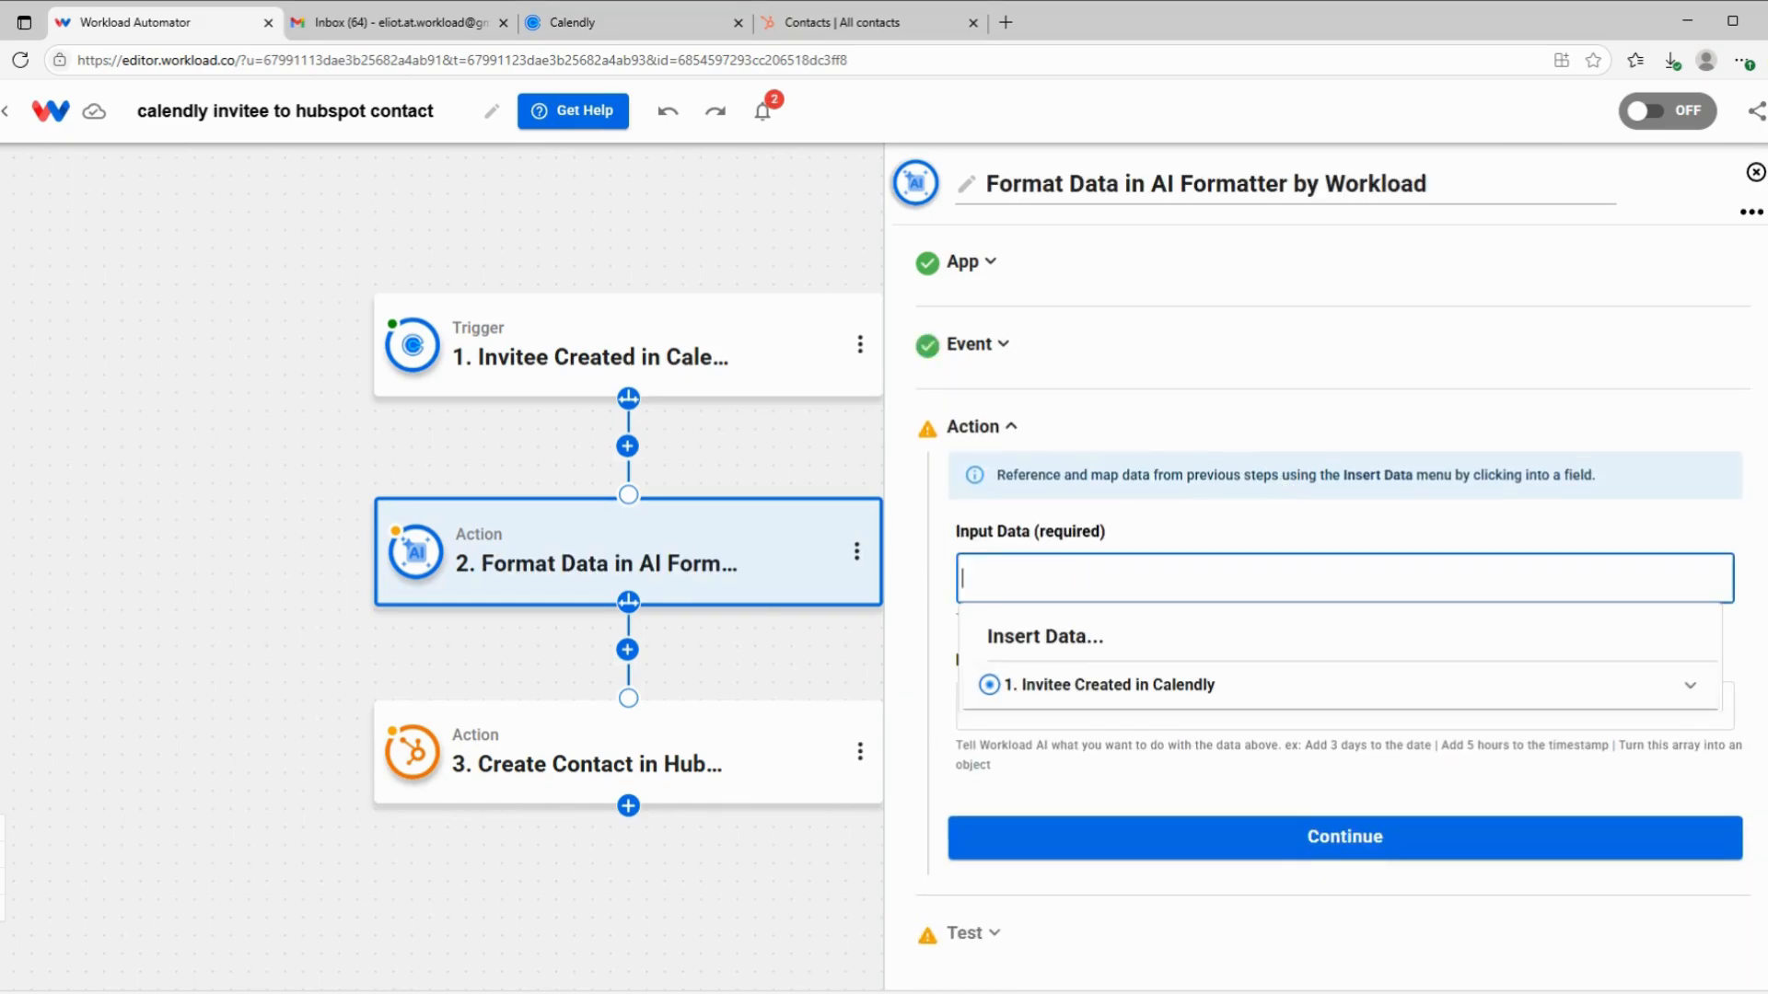
left_click(1106, 685)
scroll(1105, 681, "down", 3)
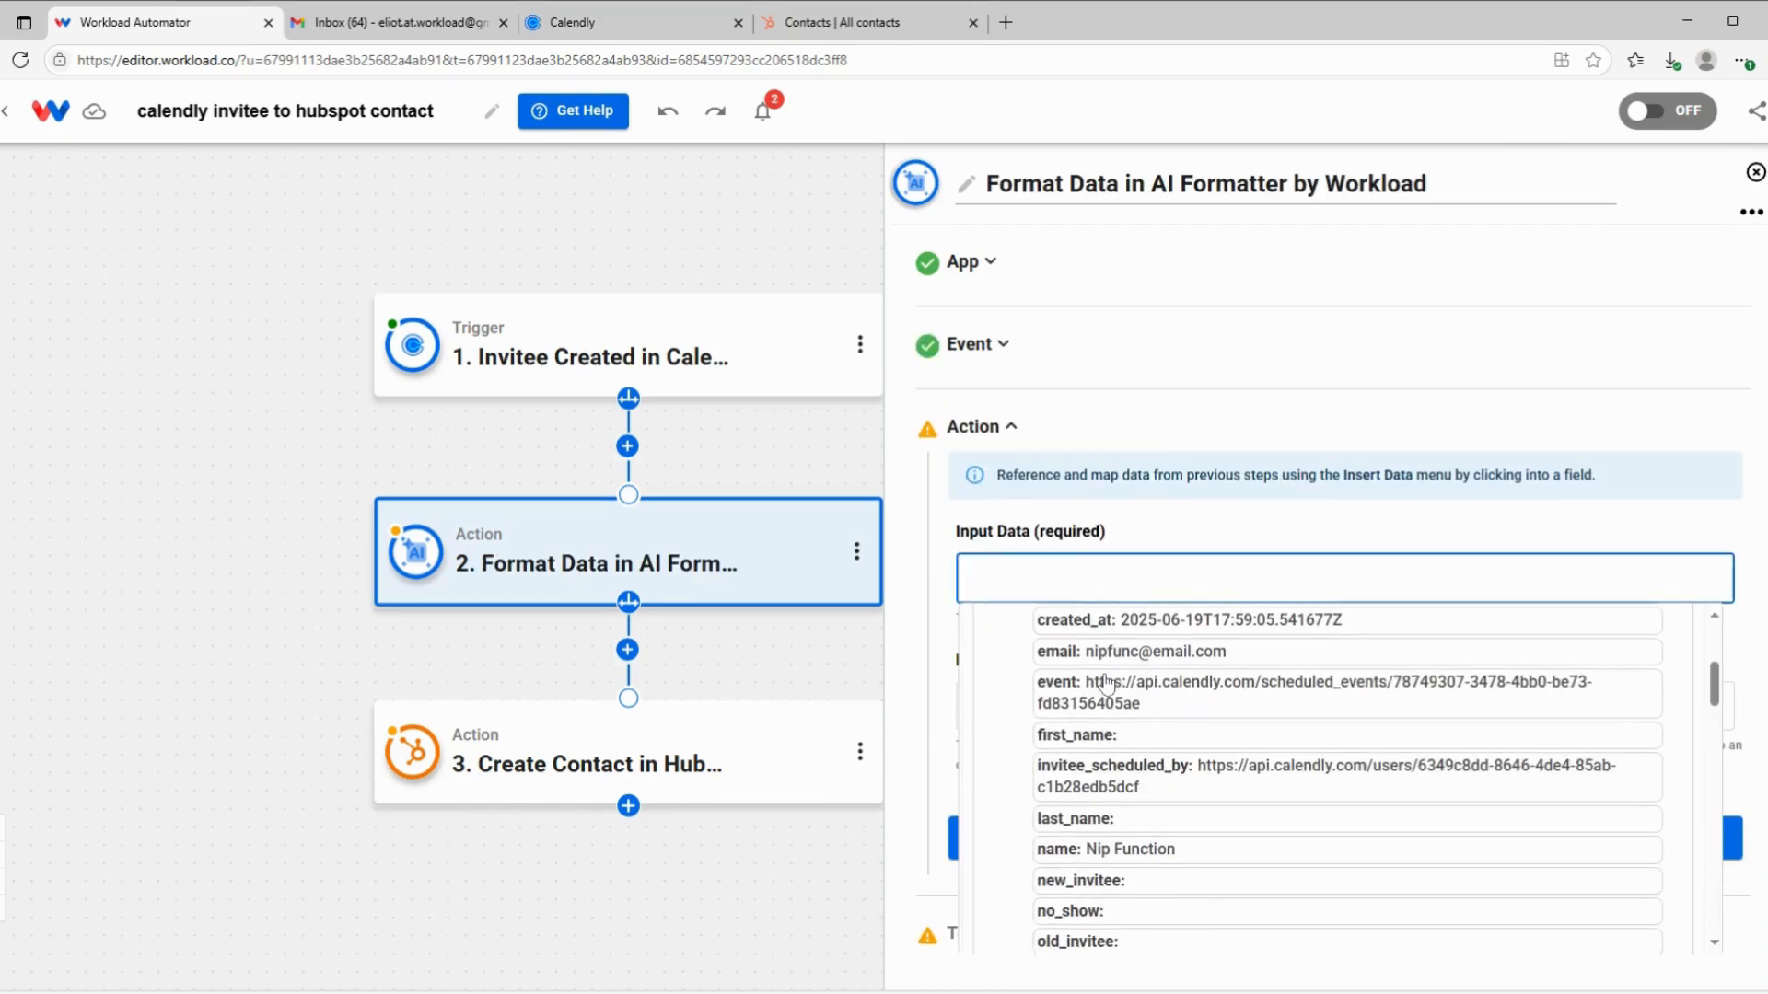
left_click(1113, 851)
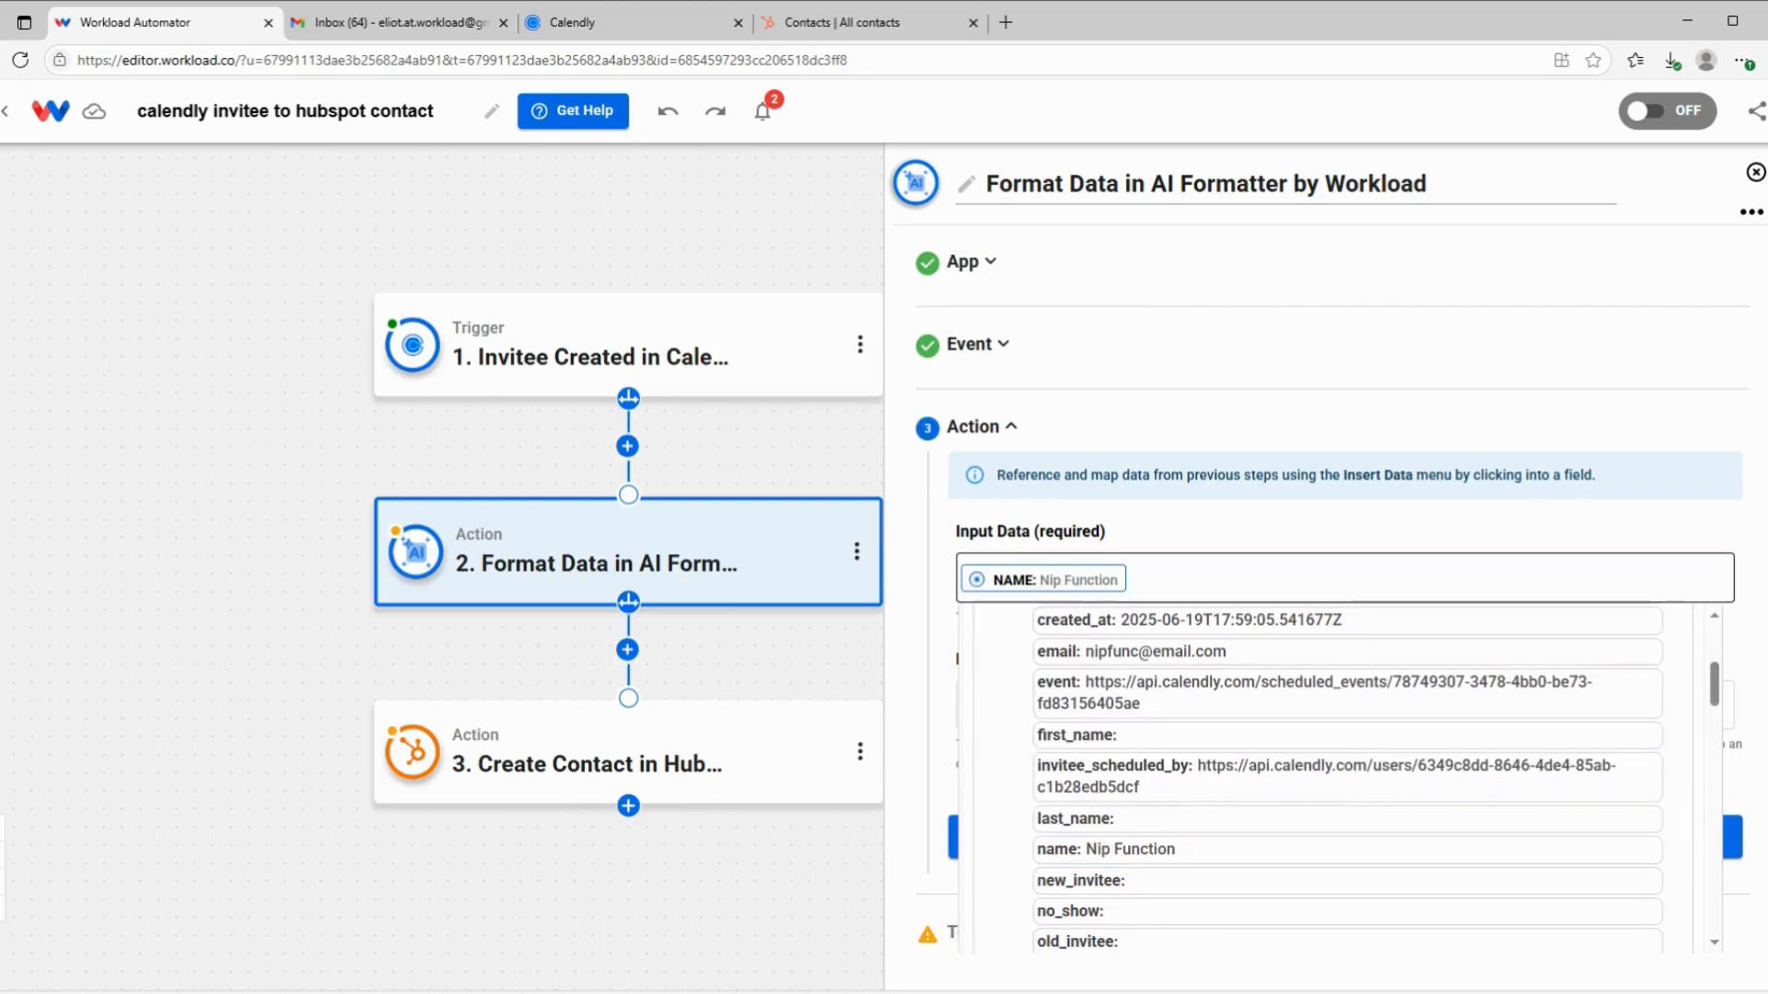
left_click(1119, 705)
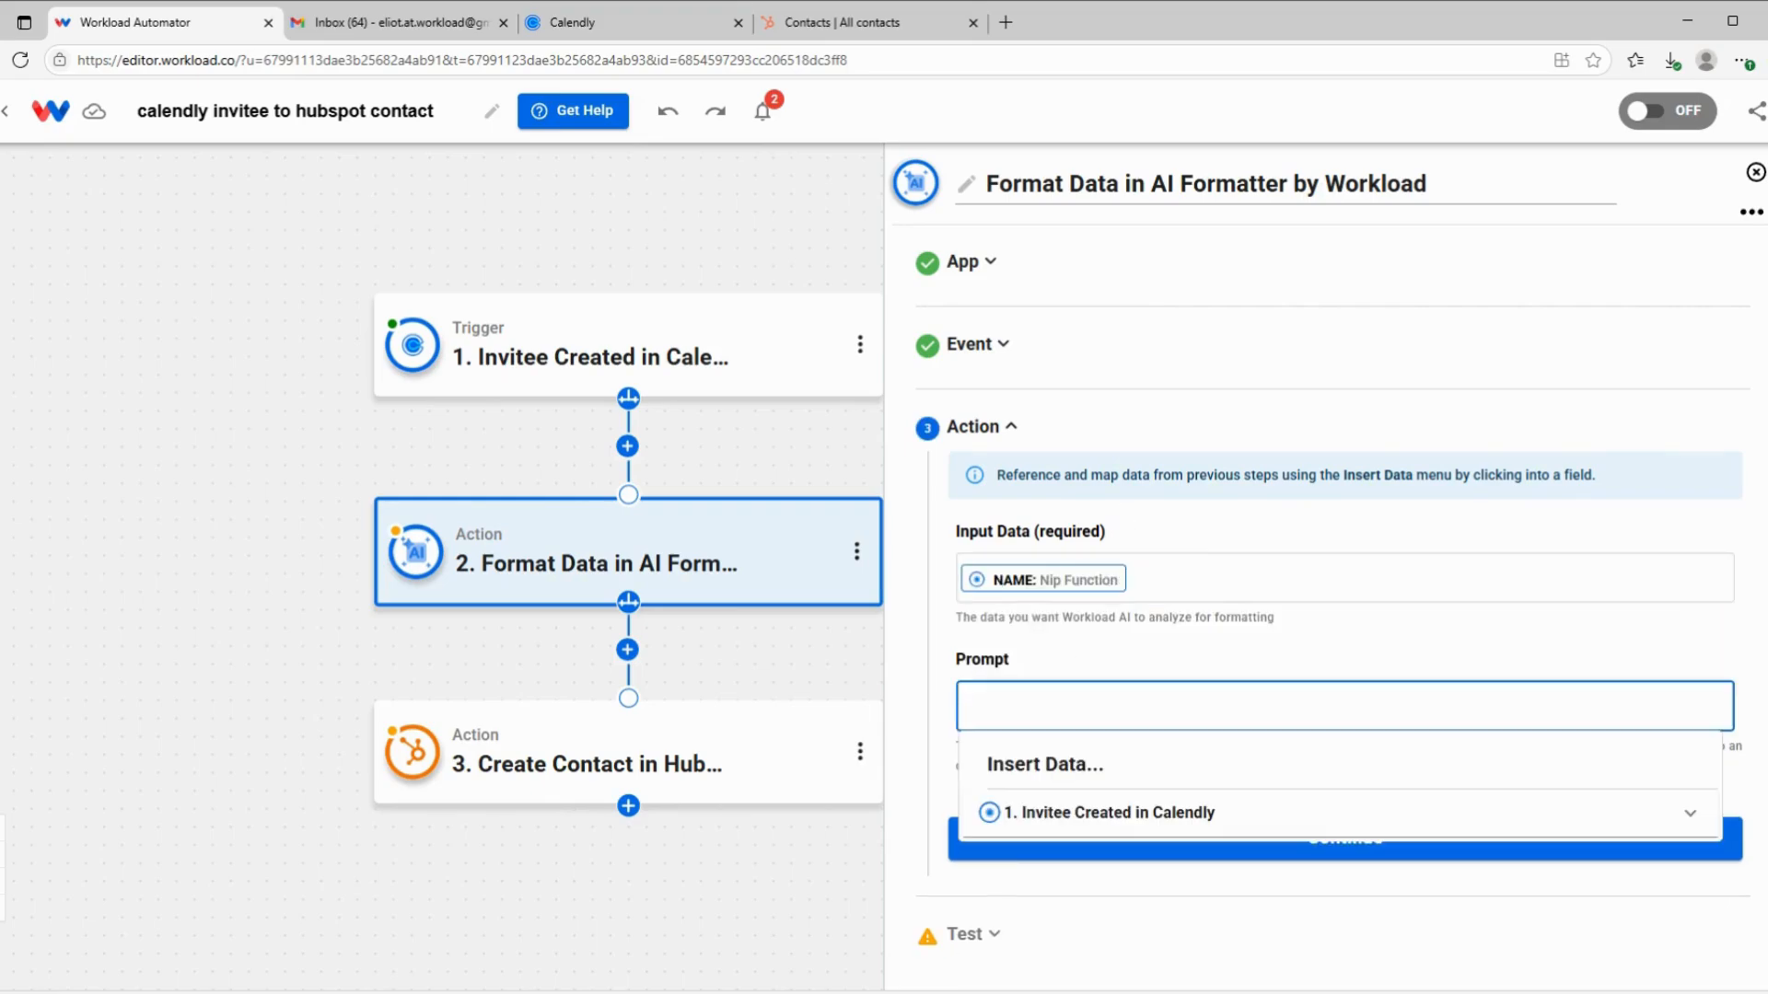
type("split name into first name and last name")
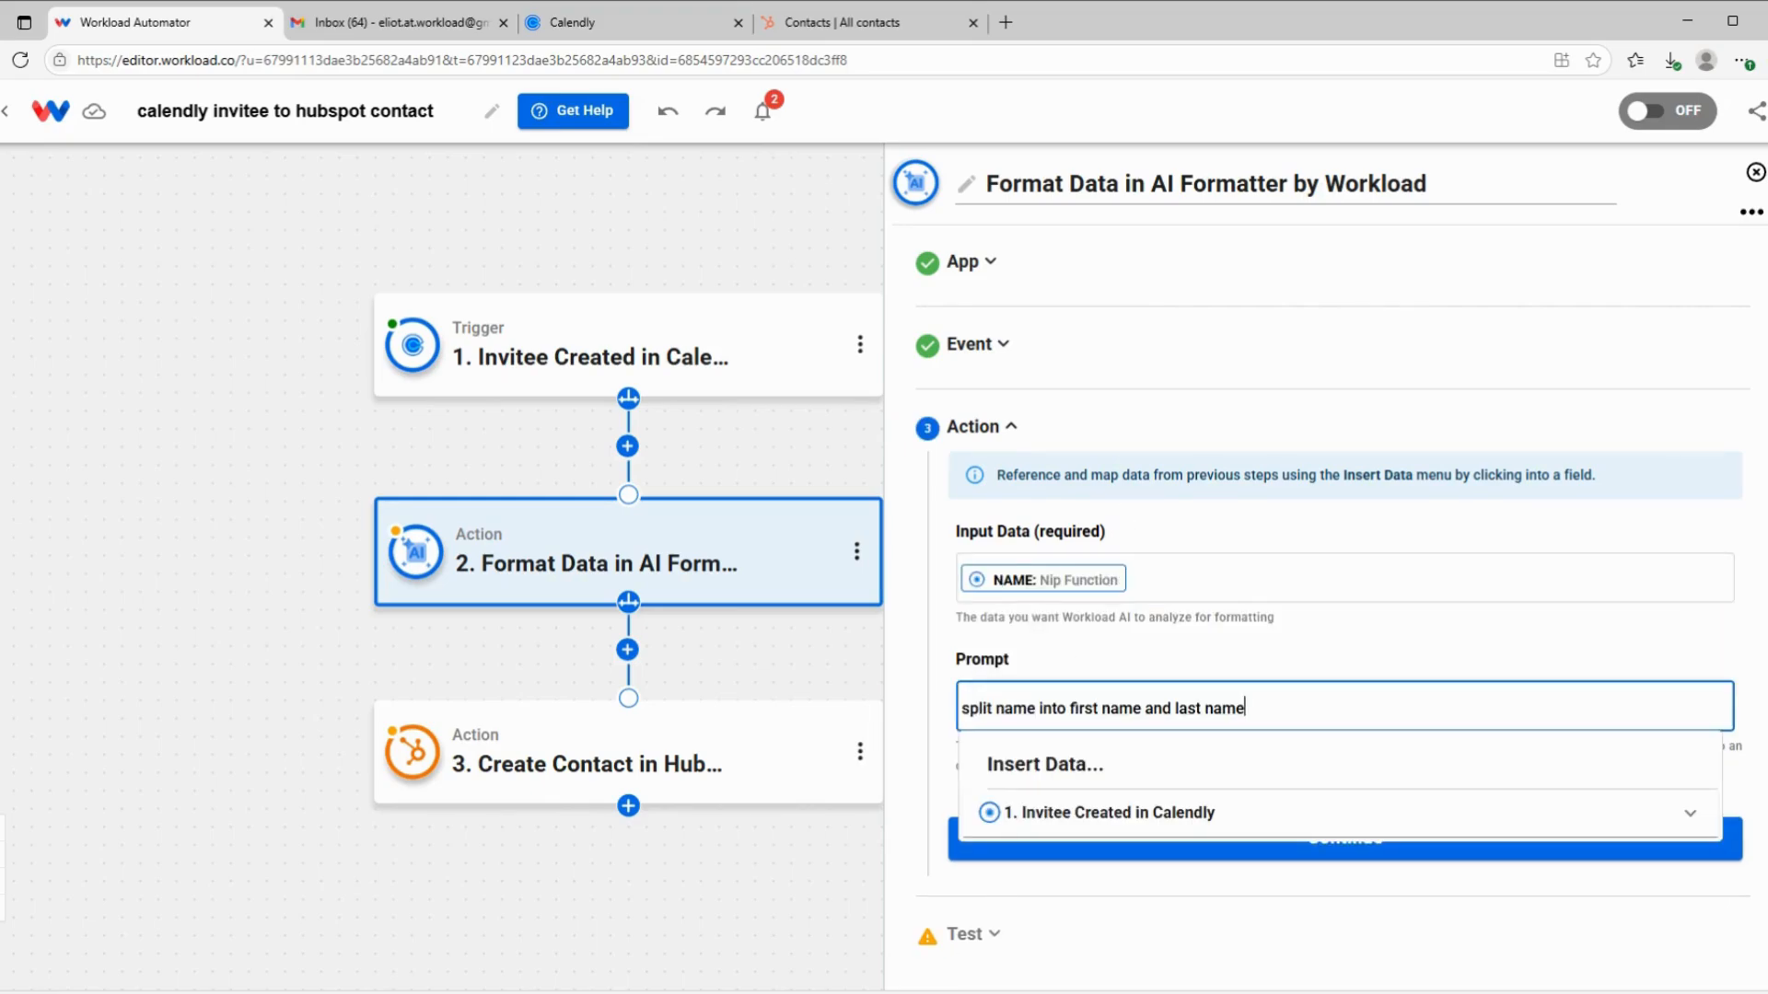
Save the AI Formatter name-splitting action, test it, and finish the step
left_click(1162, 650)
left_click(1318, 836)
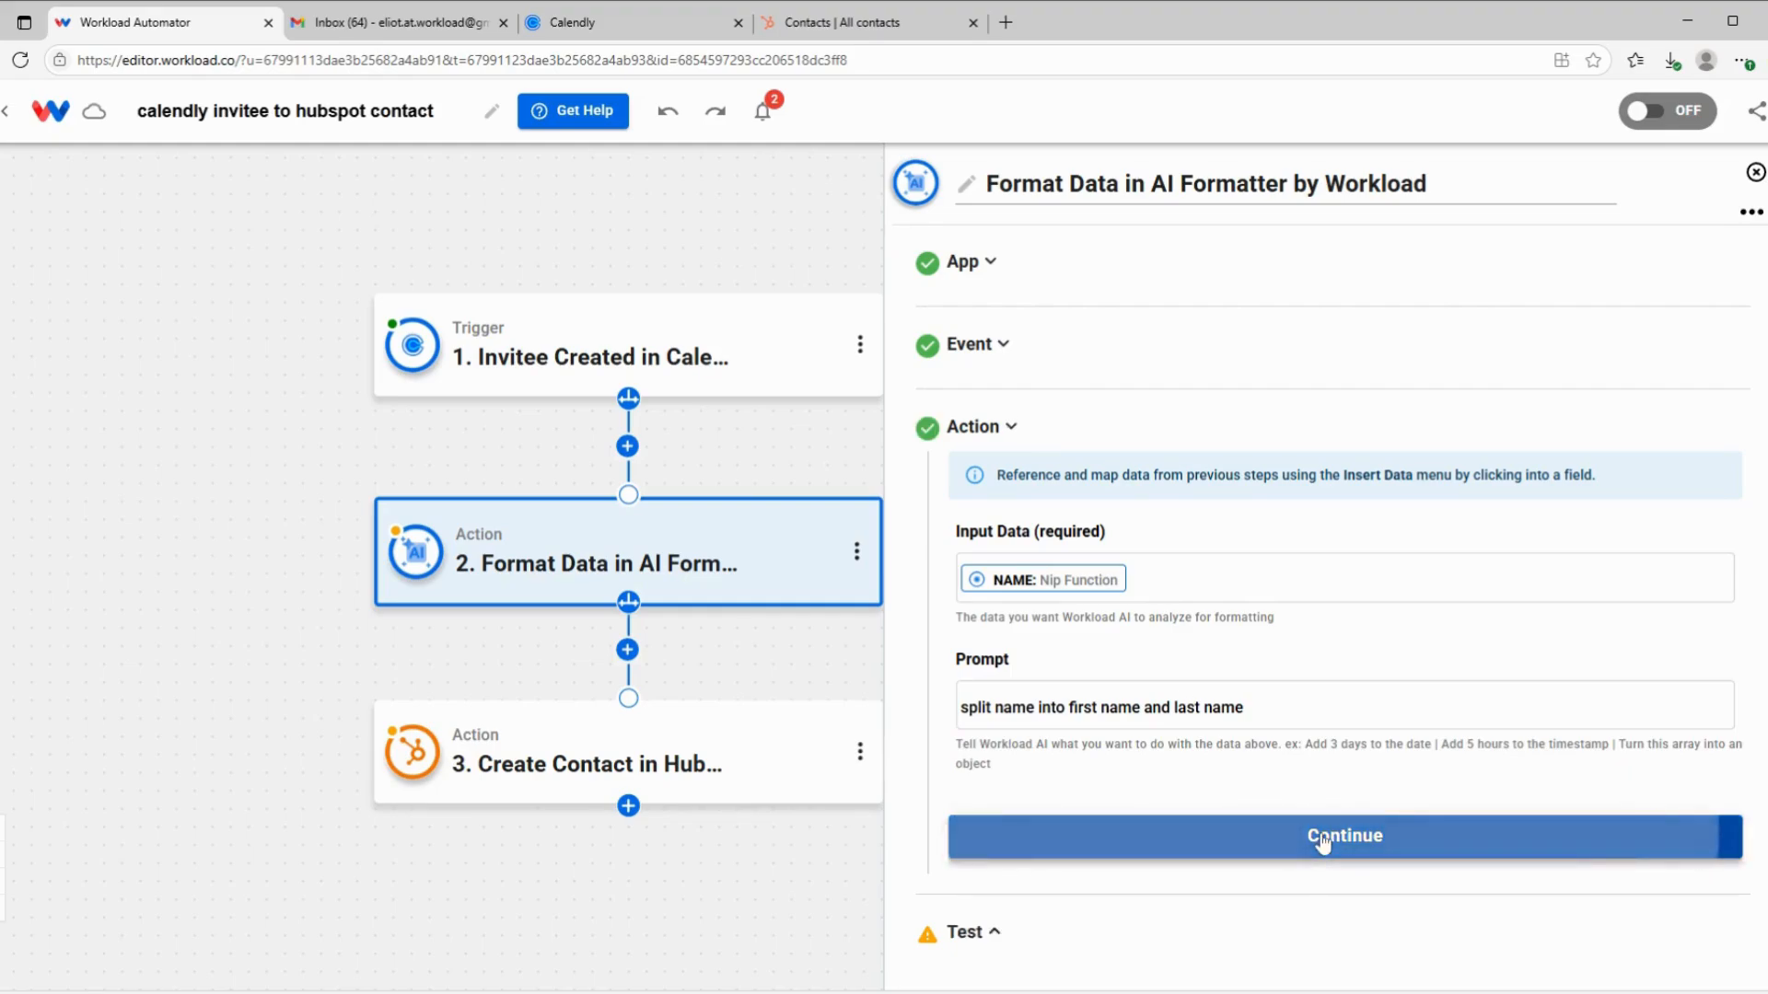
left_click(1136, 868)
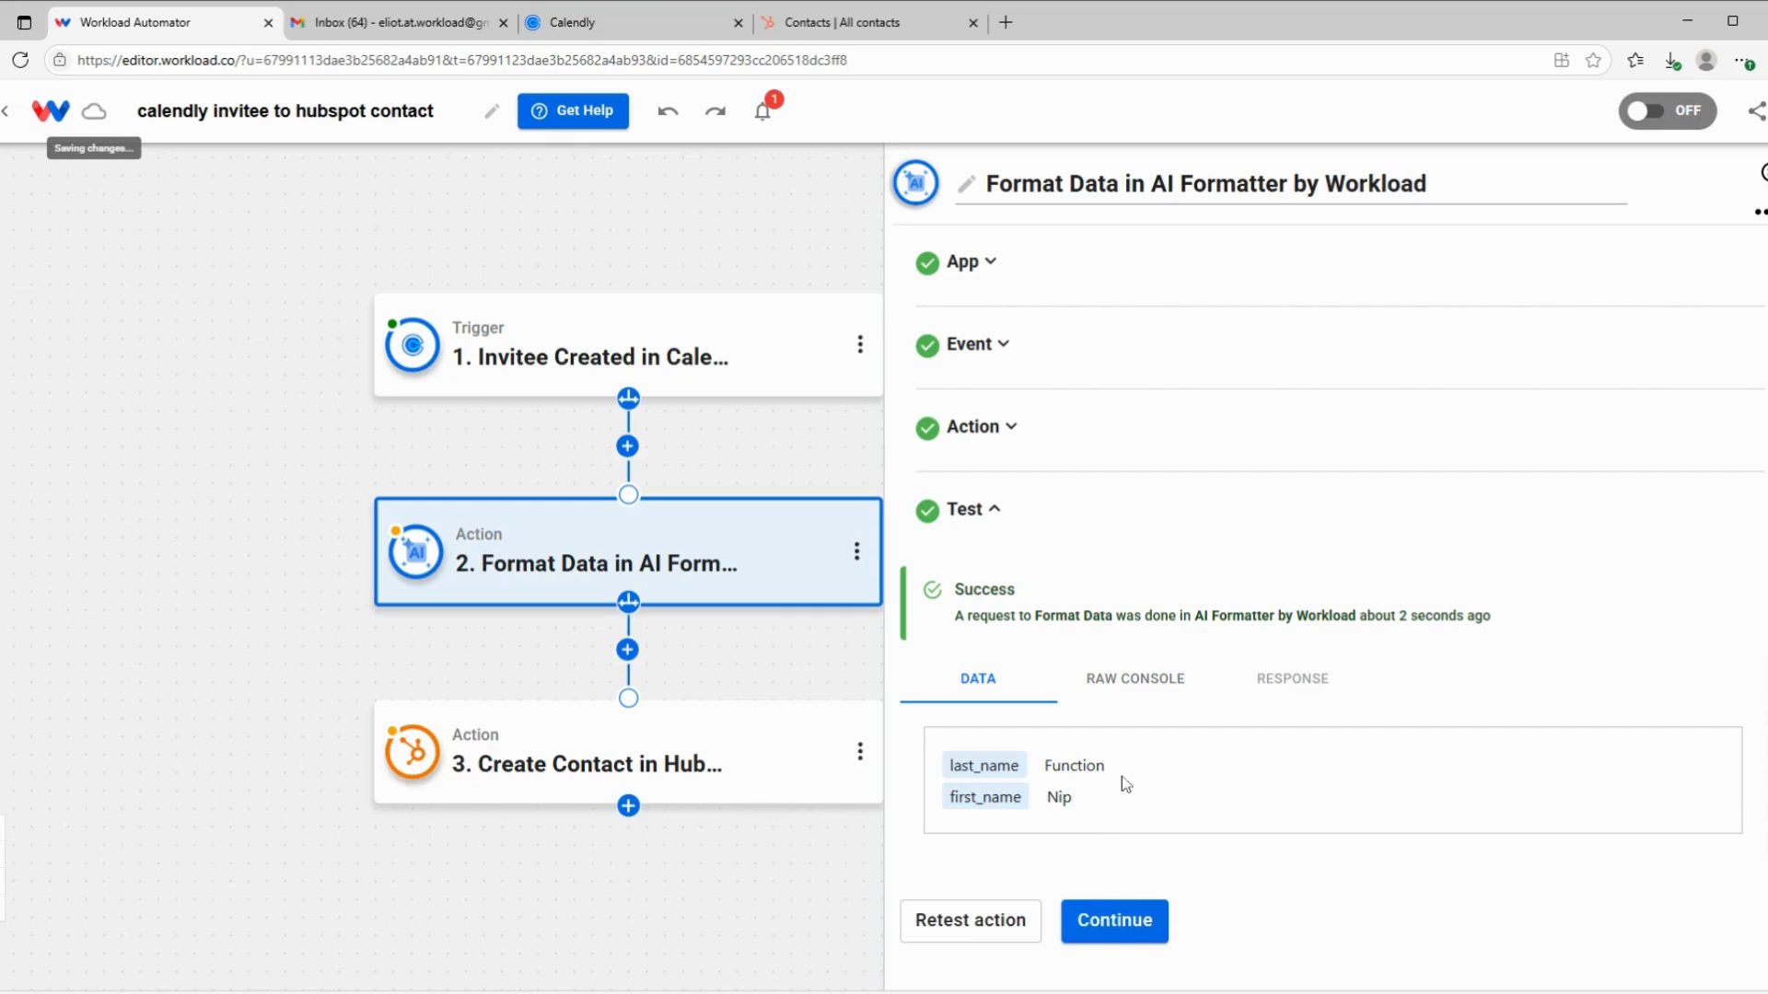
left_click(1119, 922)
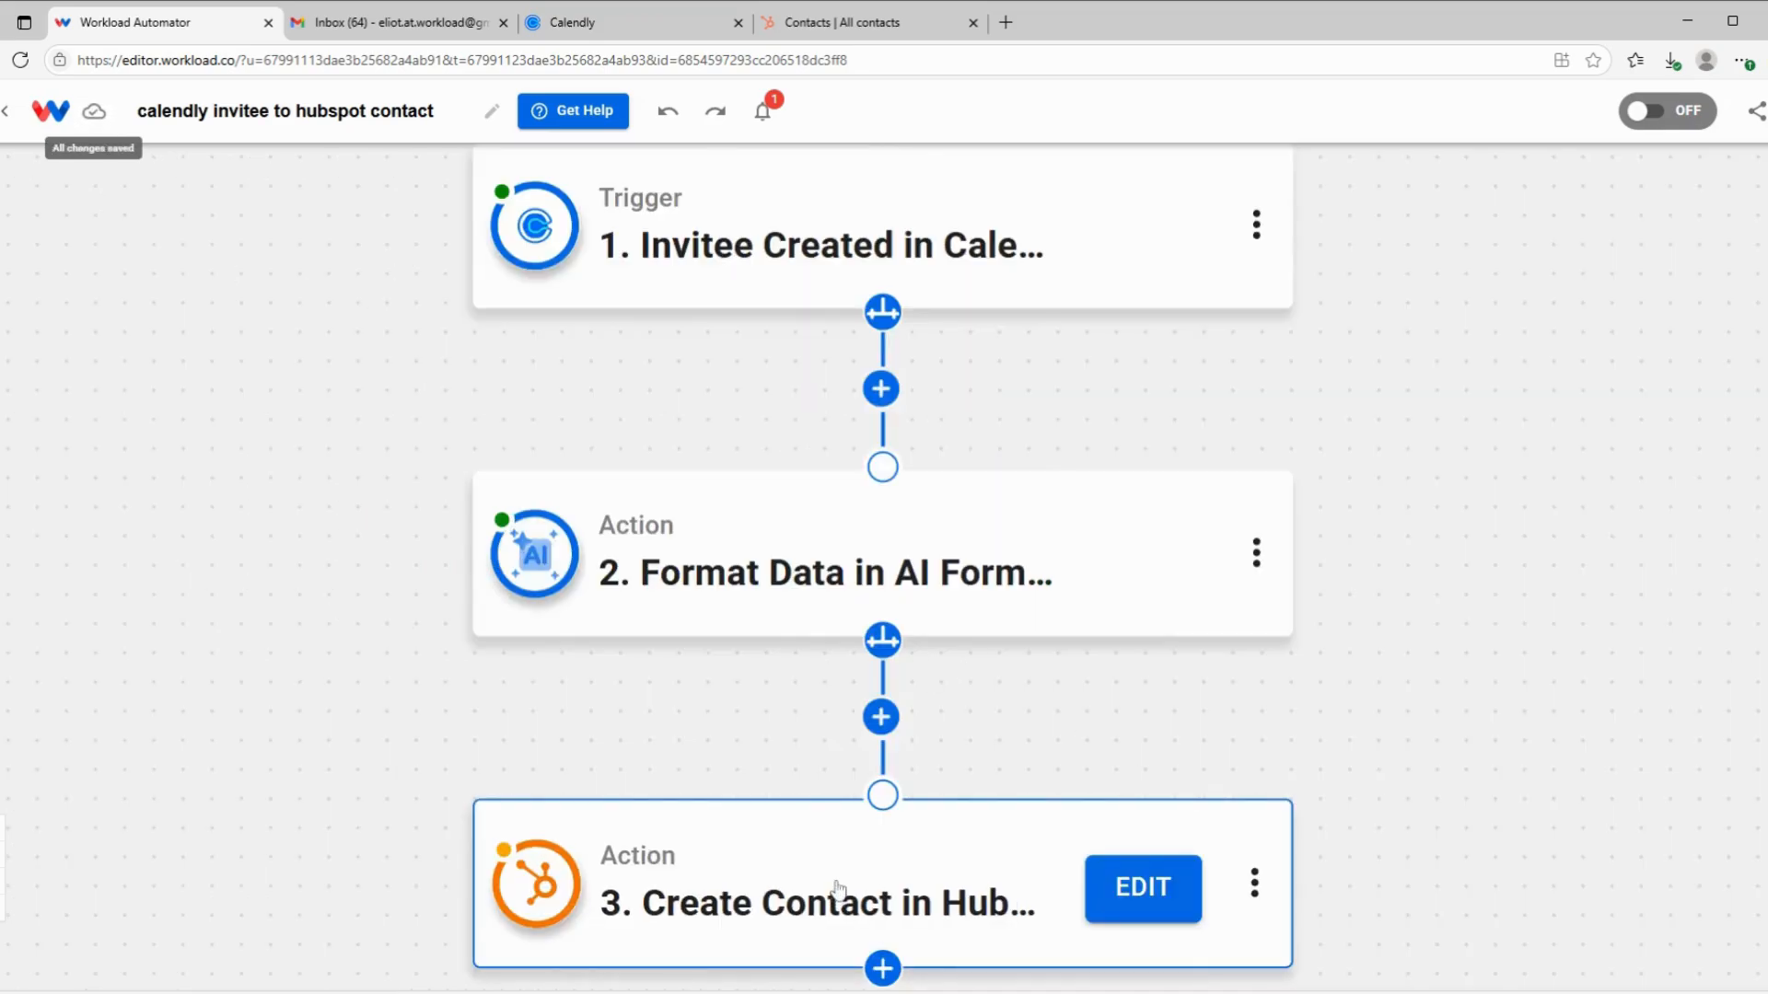
Map the AI Formatter's first_name output to the First Name field of the HubSpot Create Contact action
left_click(834, 885)
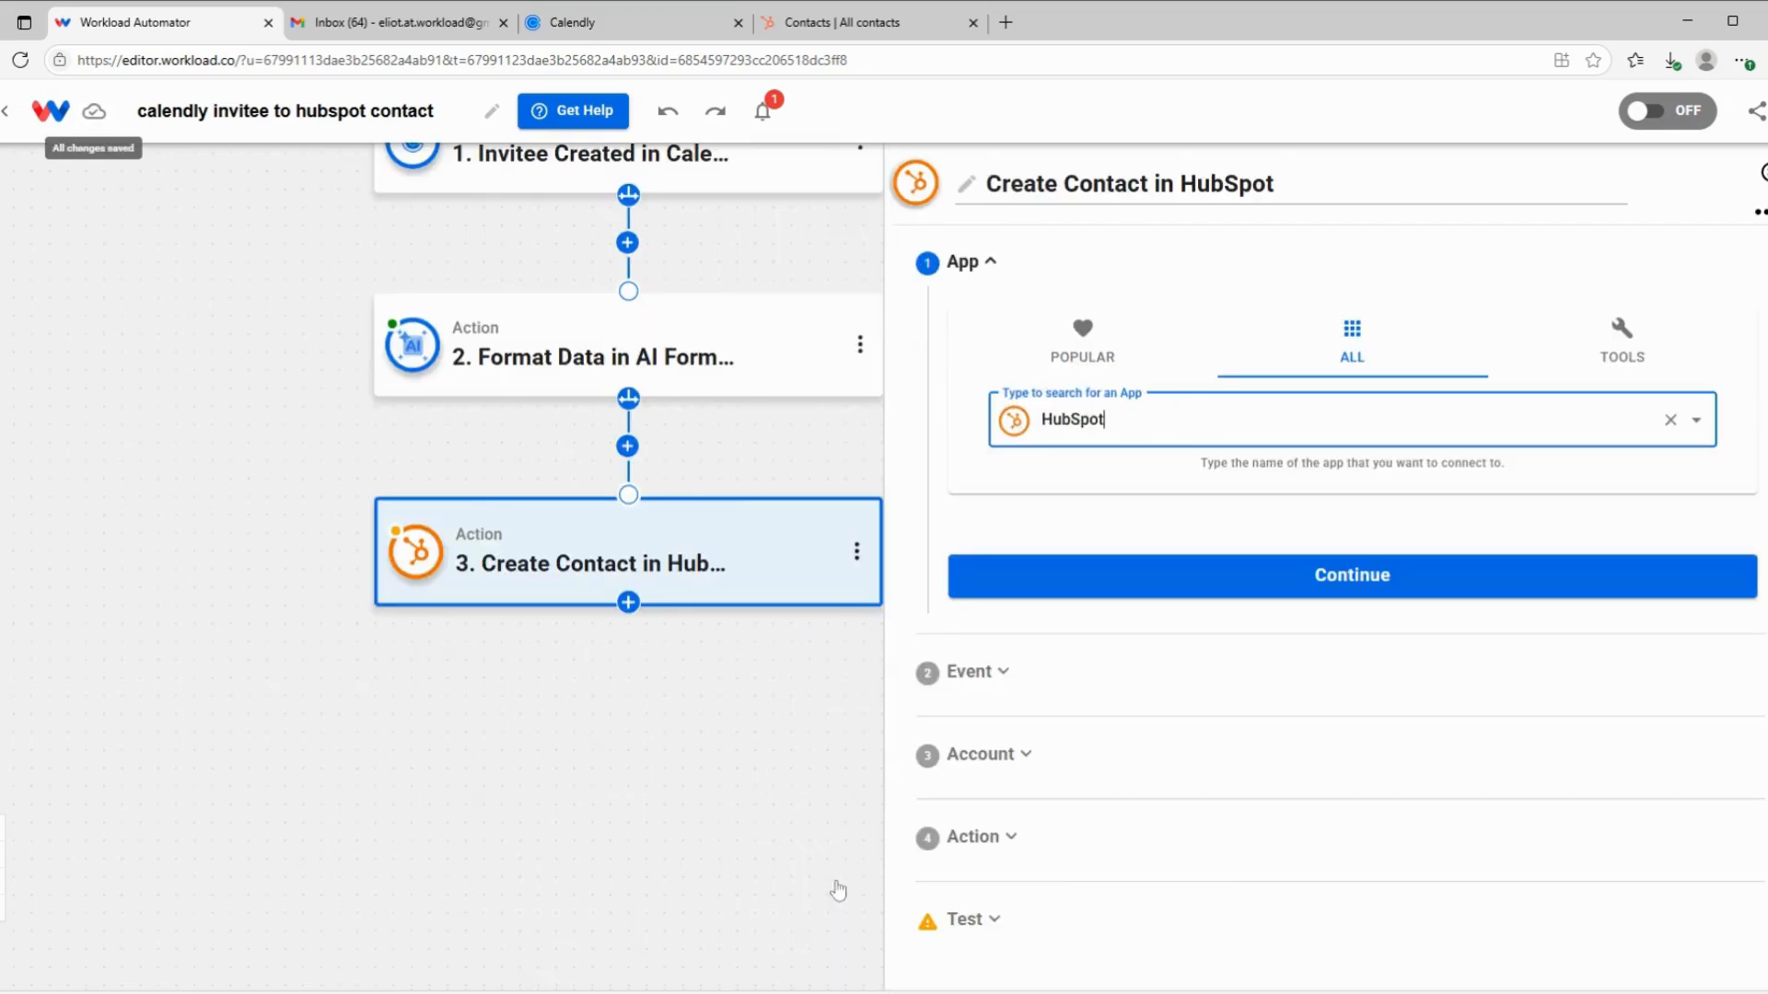
left_click(1016, 851)
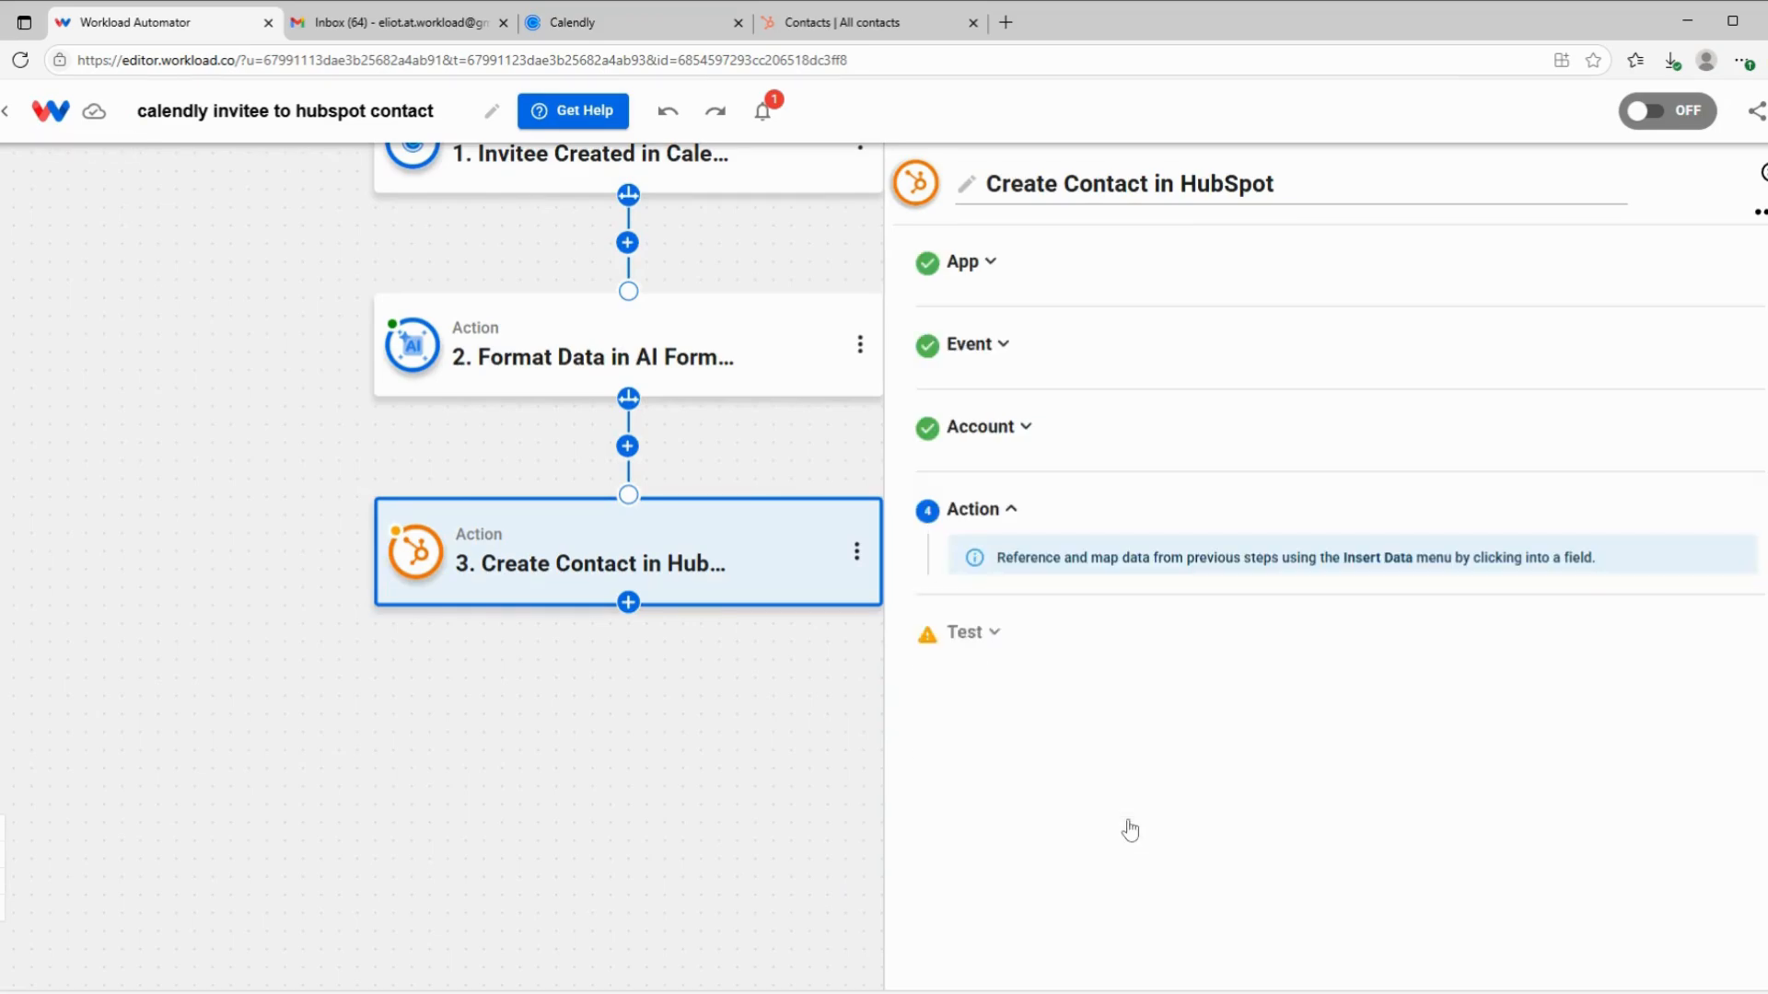
left_click(1049, 516)
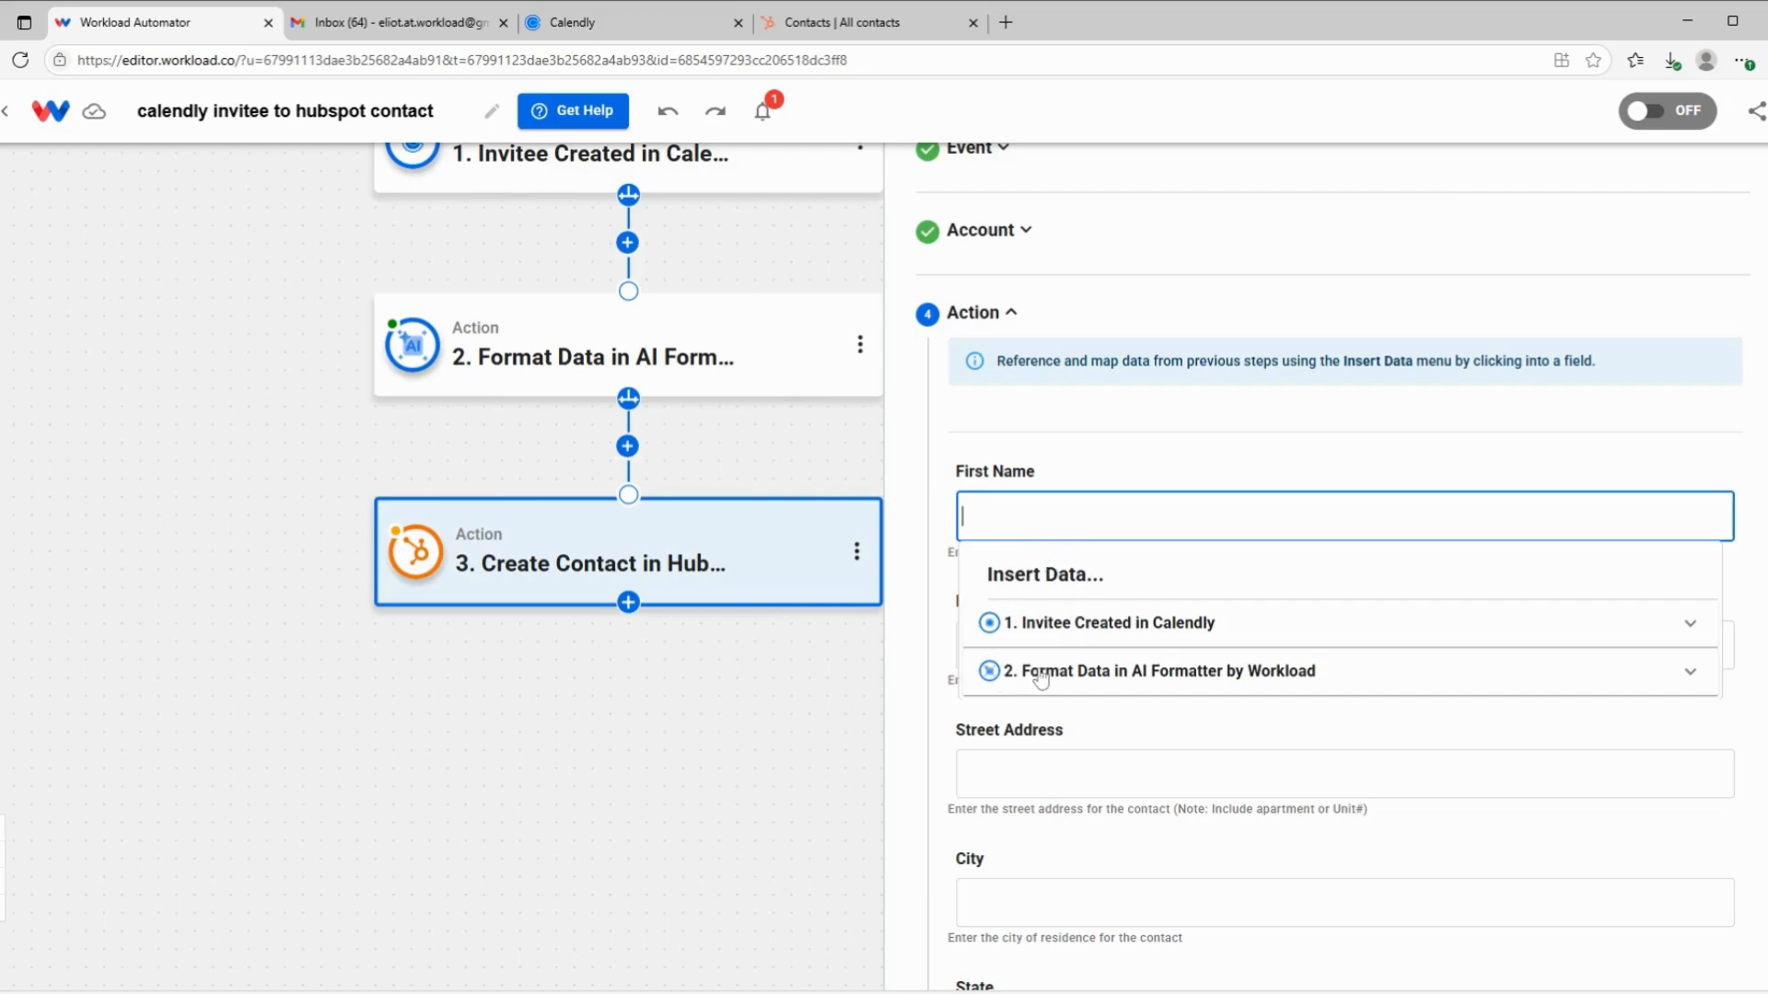
left_click(1111, 675)
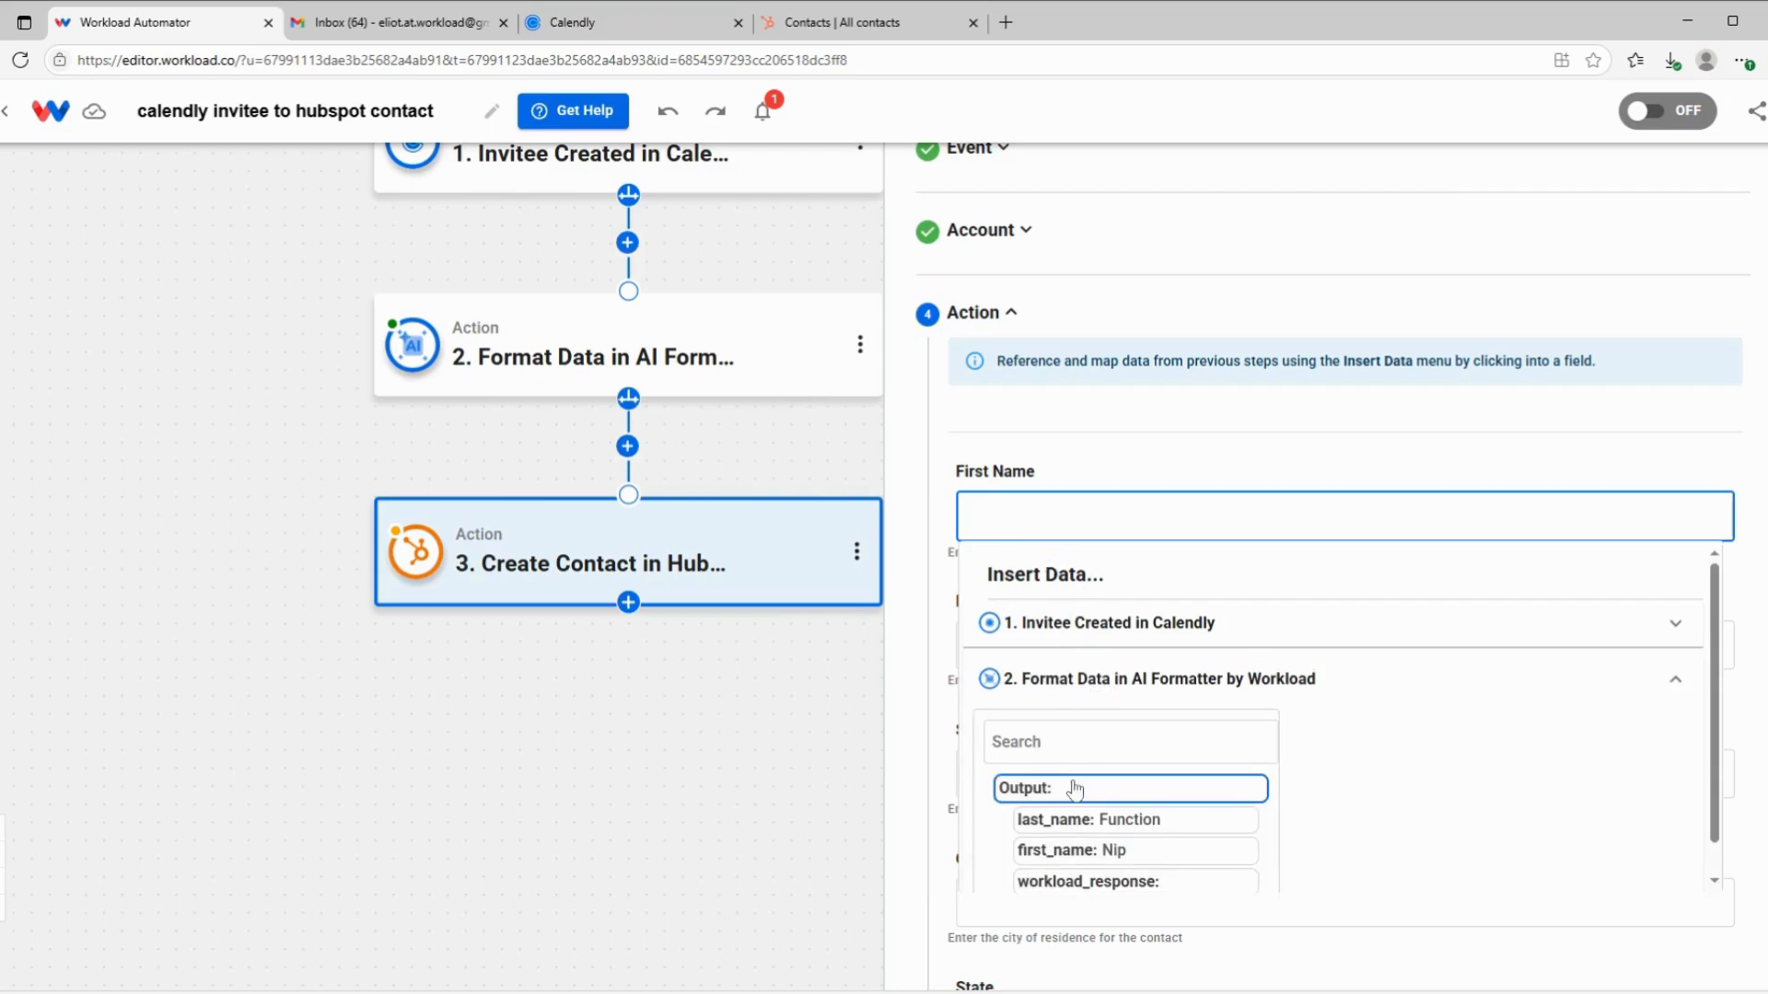
left_click(1125, 851)
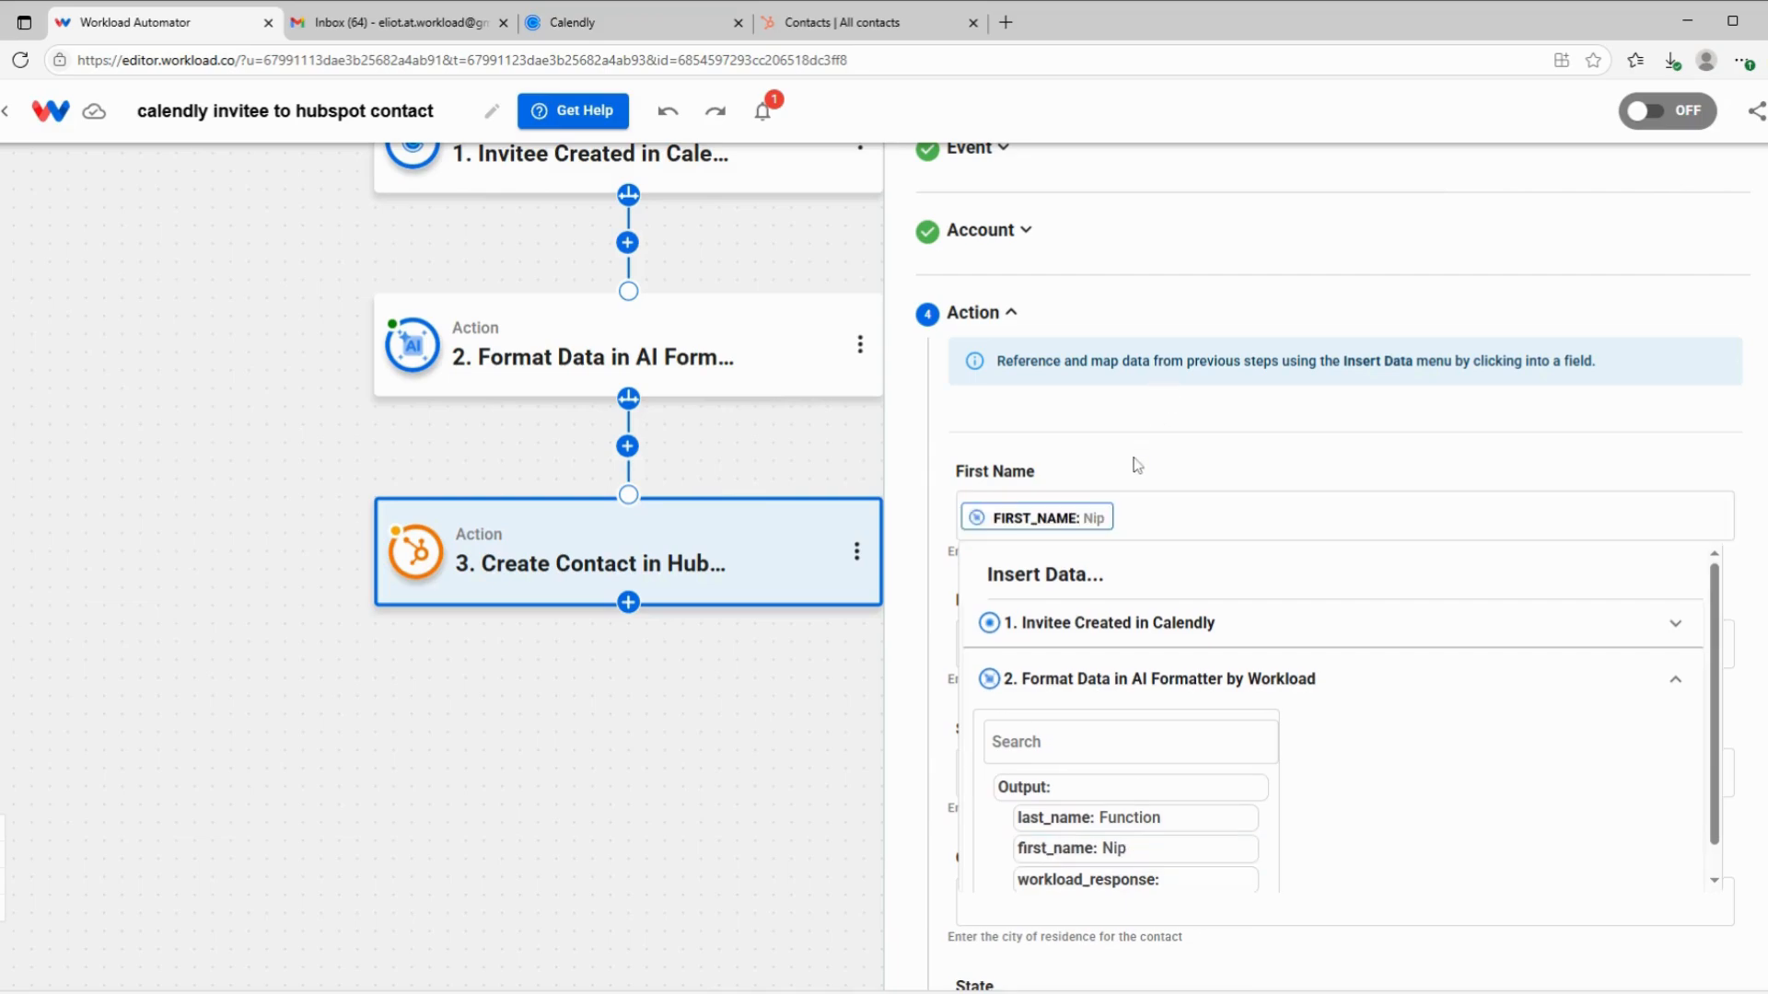
Map the AI Formatter's last_name output to the HubSpot contact's Last Name field
left_click(1050, 644)
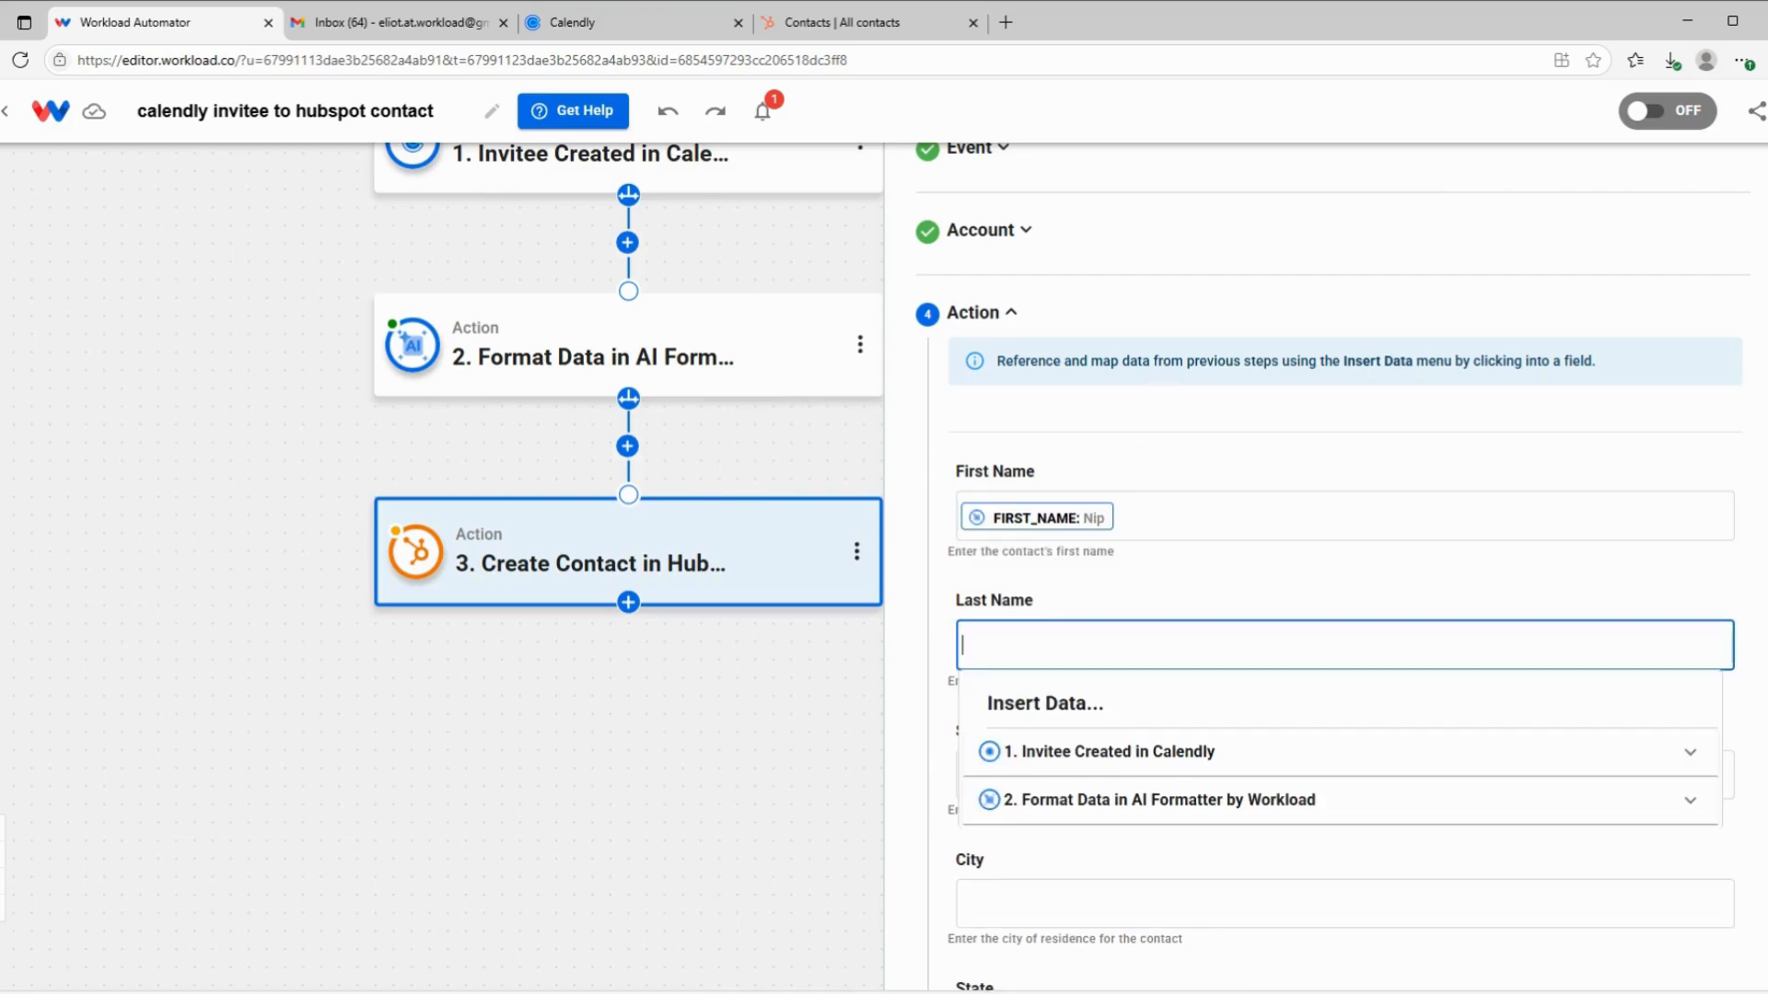
left_click(1157, 810)
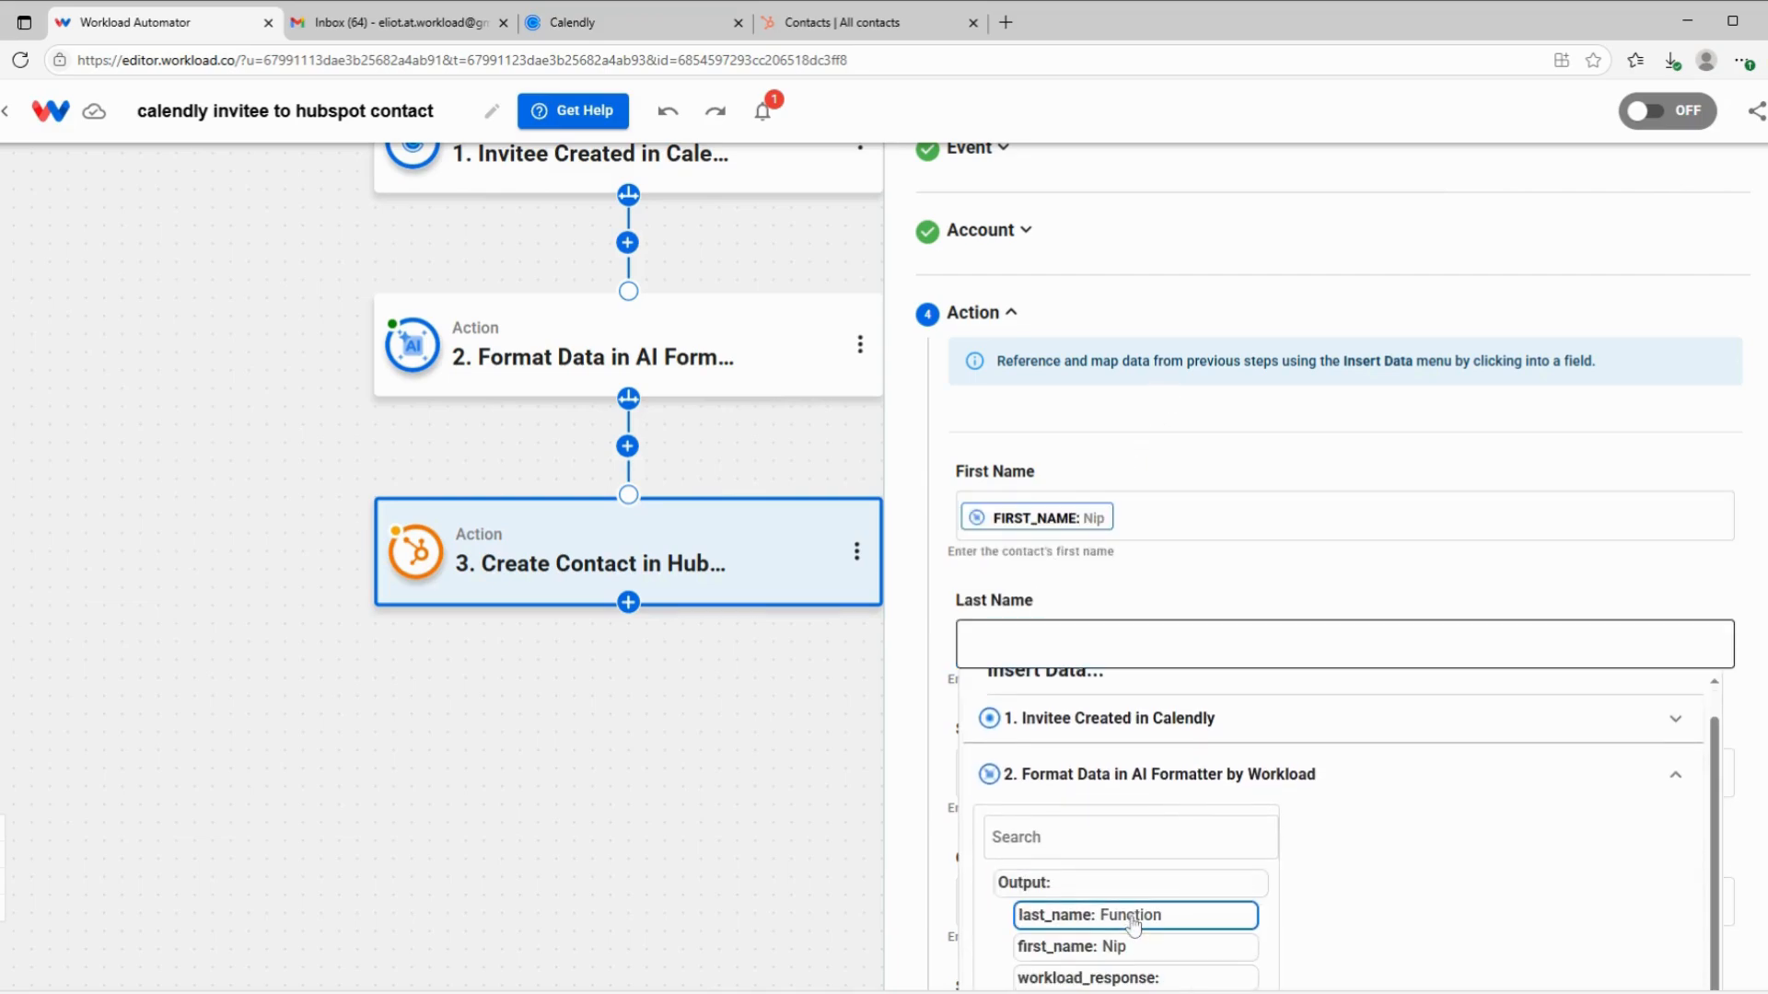
left_click(1133, 920)
triple_click(1190, 550)
Map the Calendly scheduled event's location value, which holds the phone number, to the HubSpot contact's Primary Phone Number field
scroll(1189, 571, "down", 3)
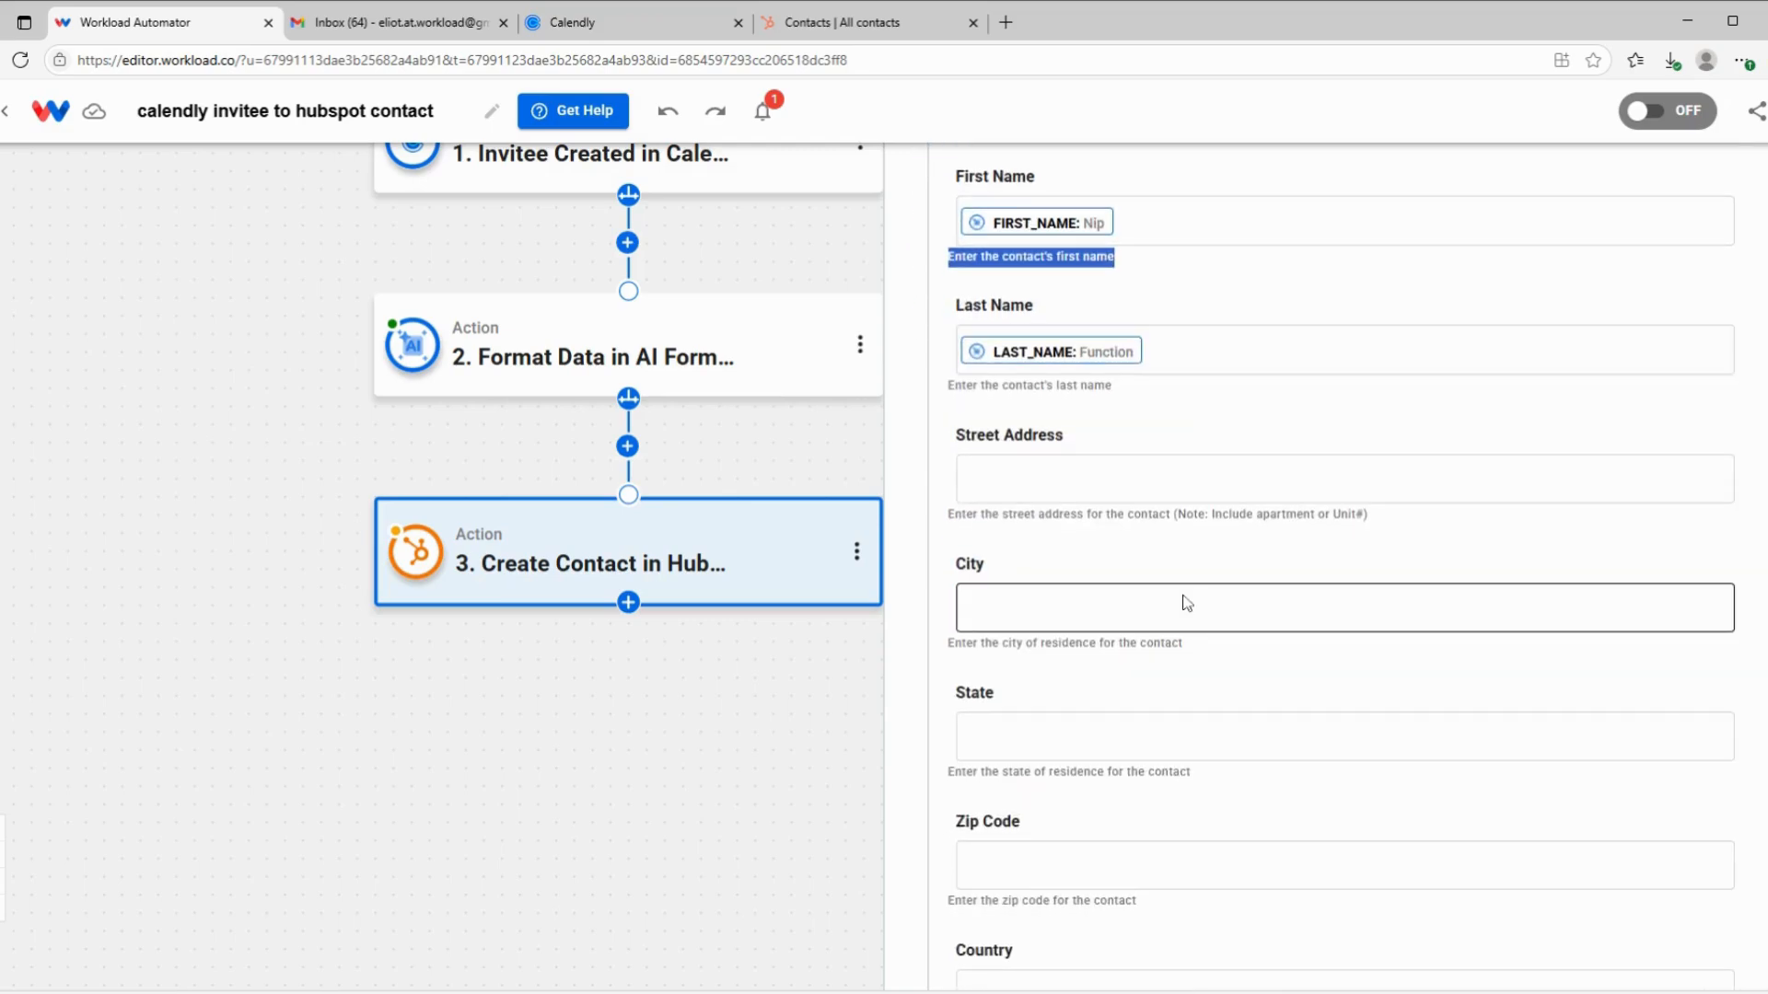
scroll(1031, 552, "down", 2)
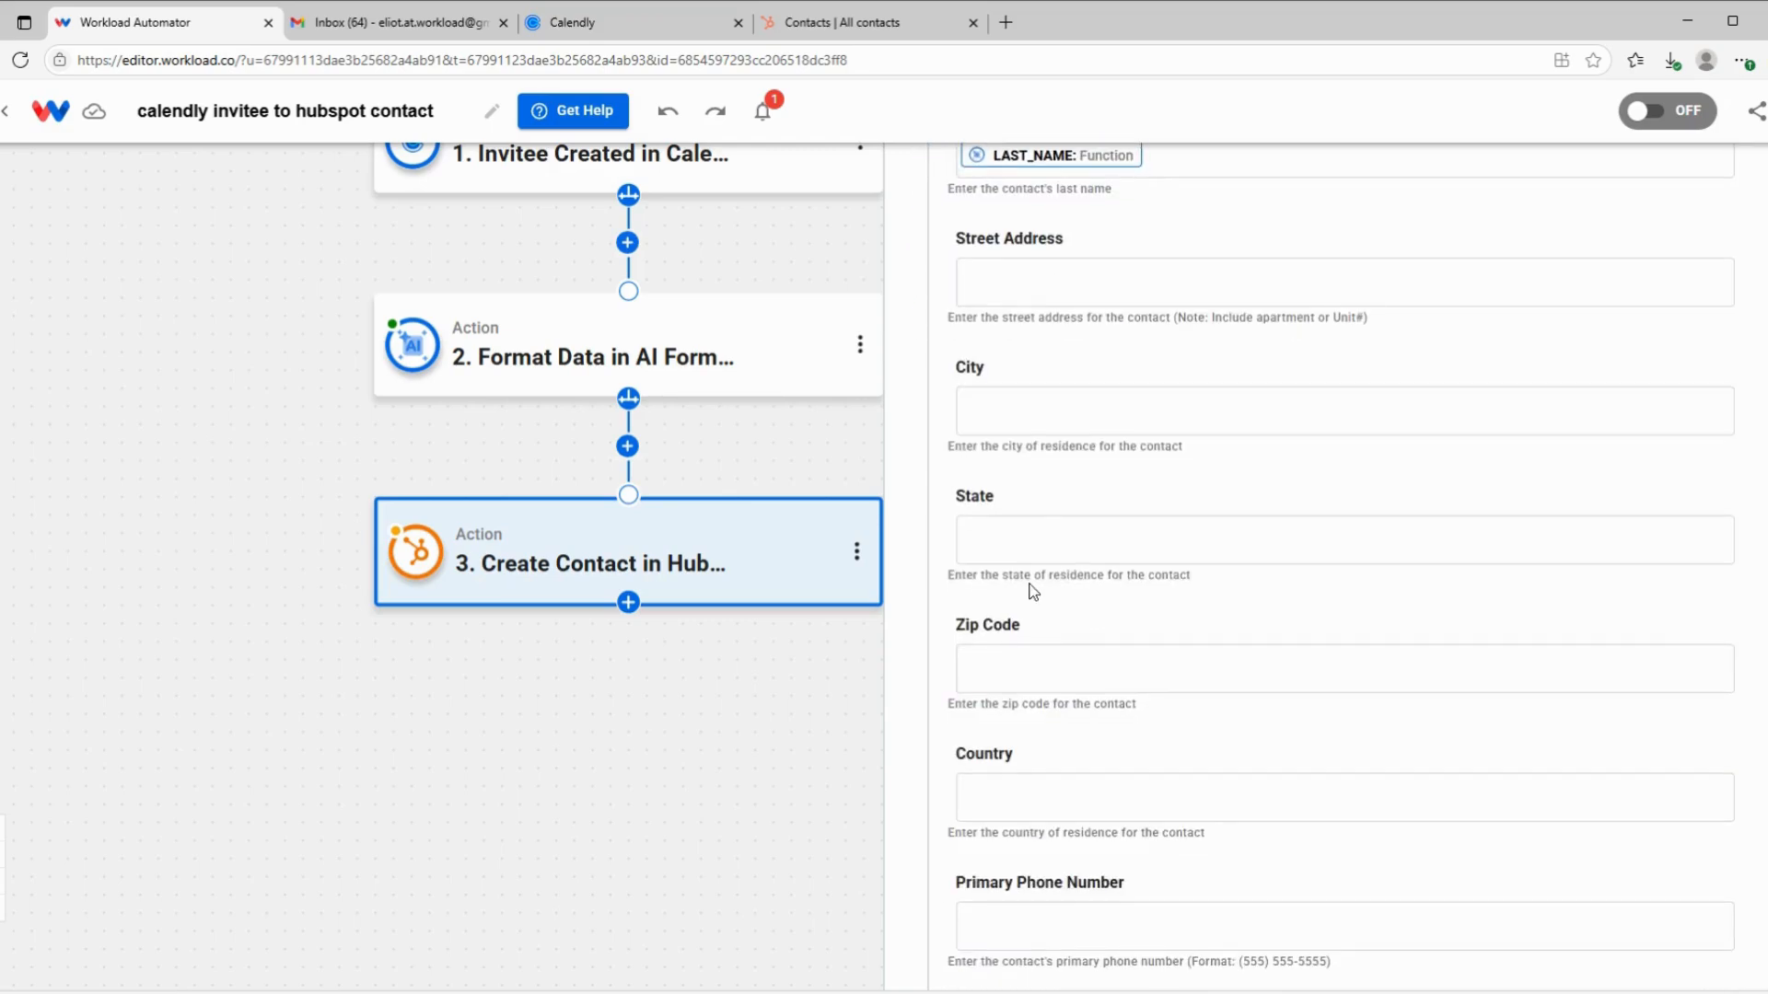
scroll(1033, 585, "down", 2)
scroll(1035, 561, "down", 2)
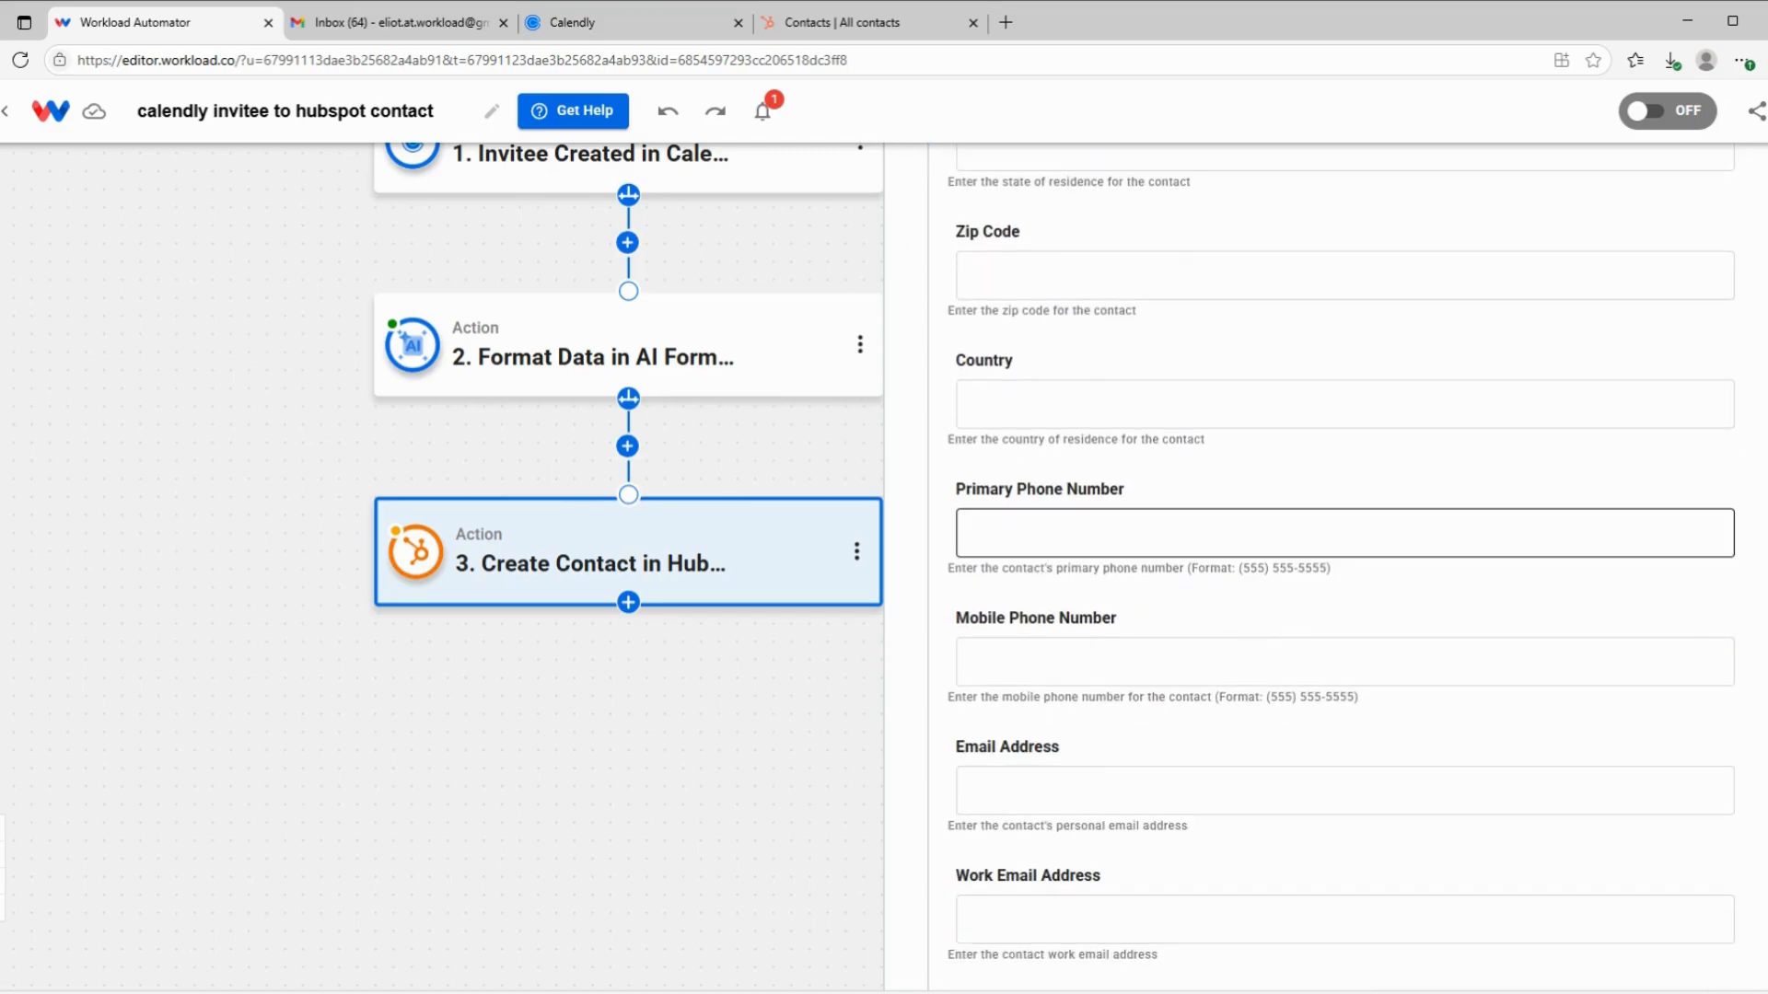
left_click(1035, 534)
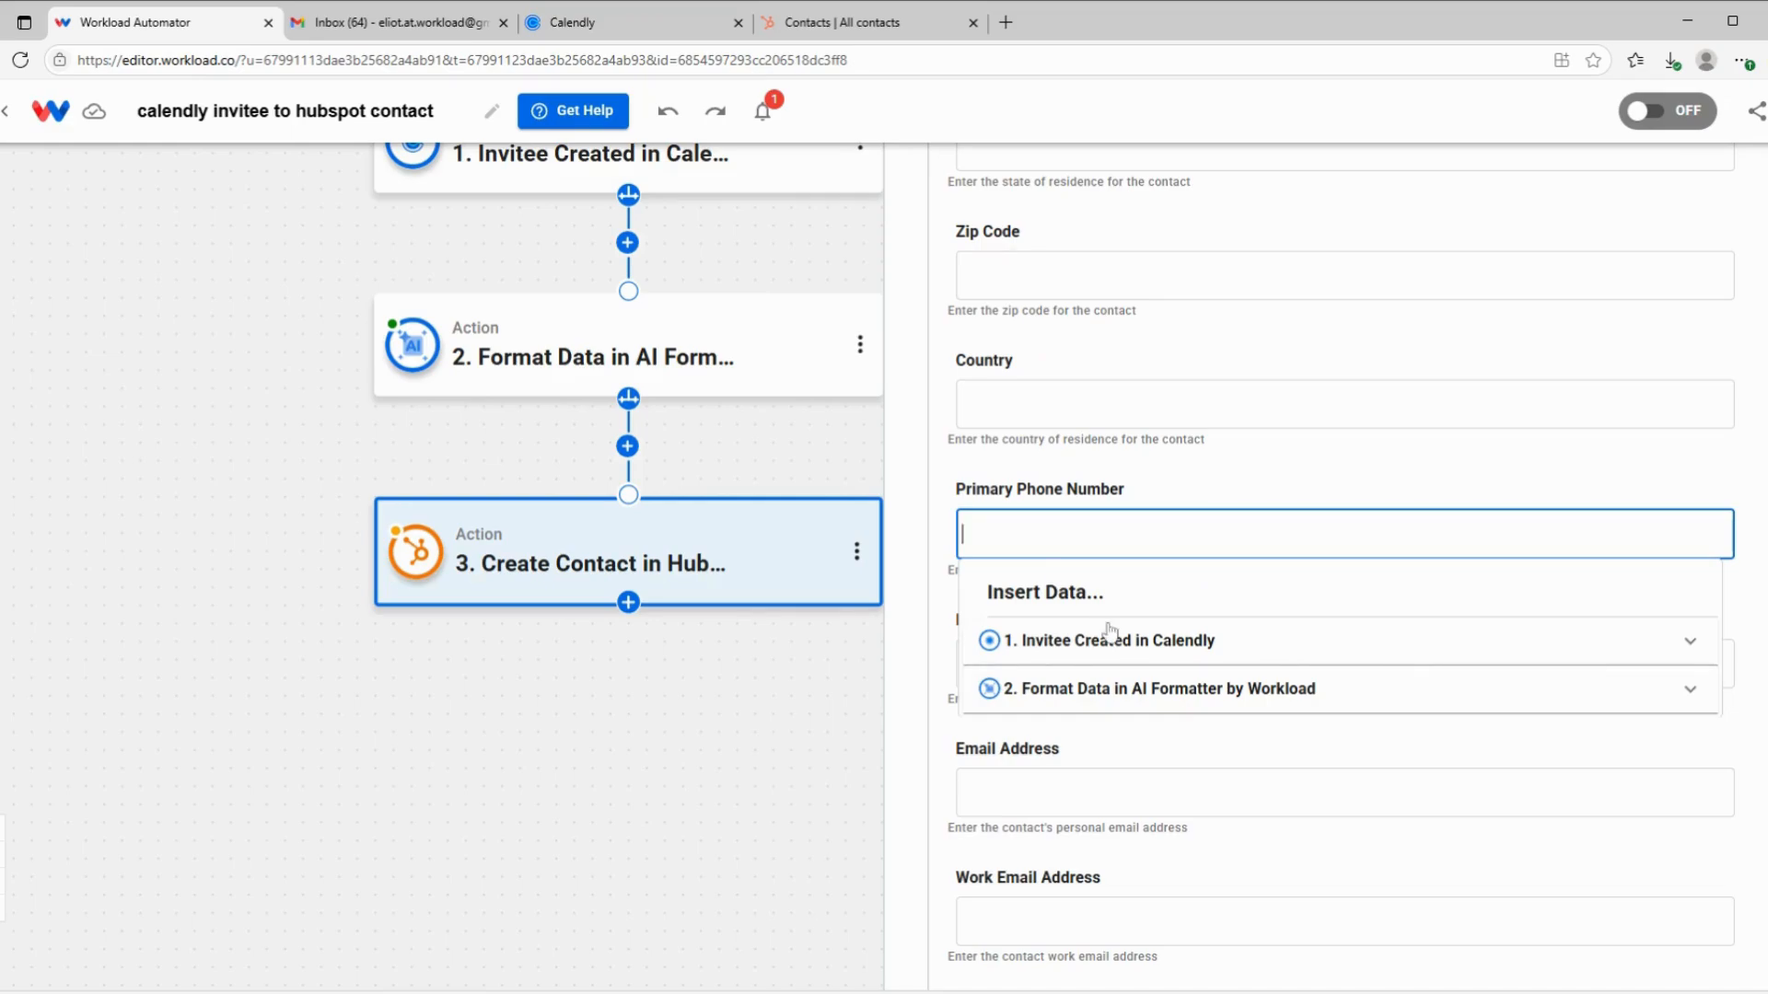
left_click(1220, 689)
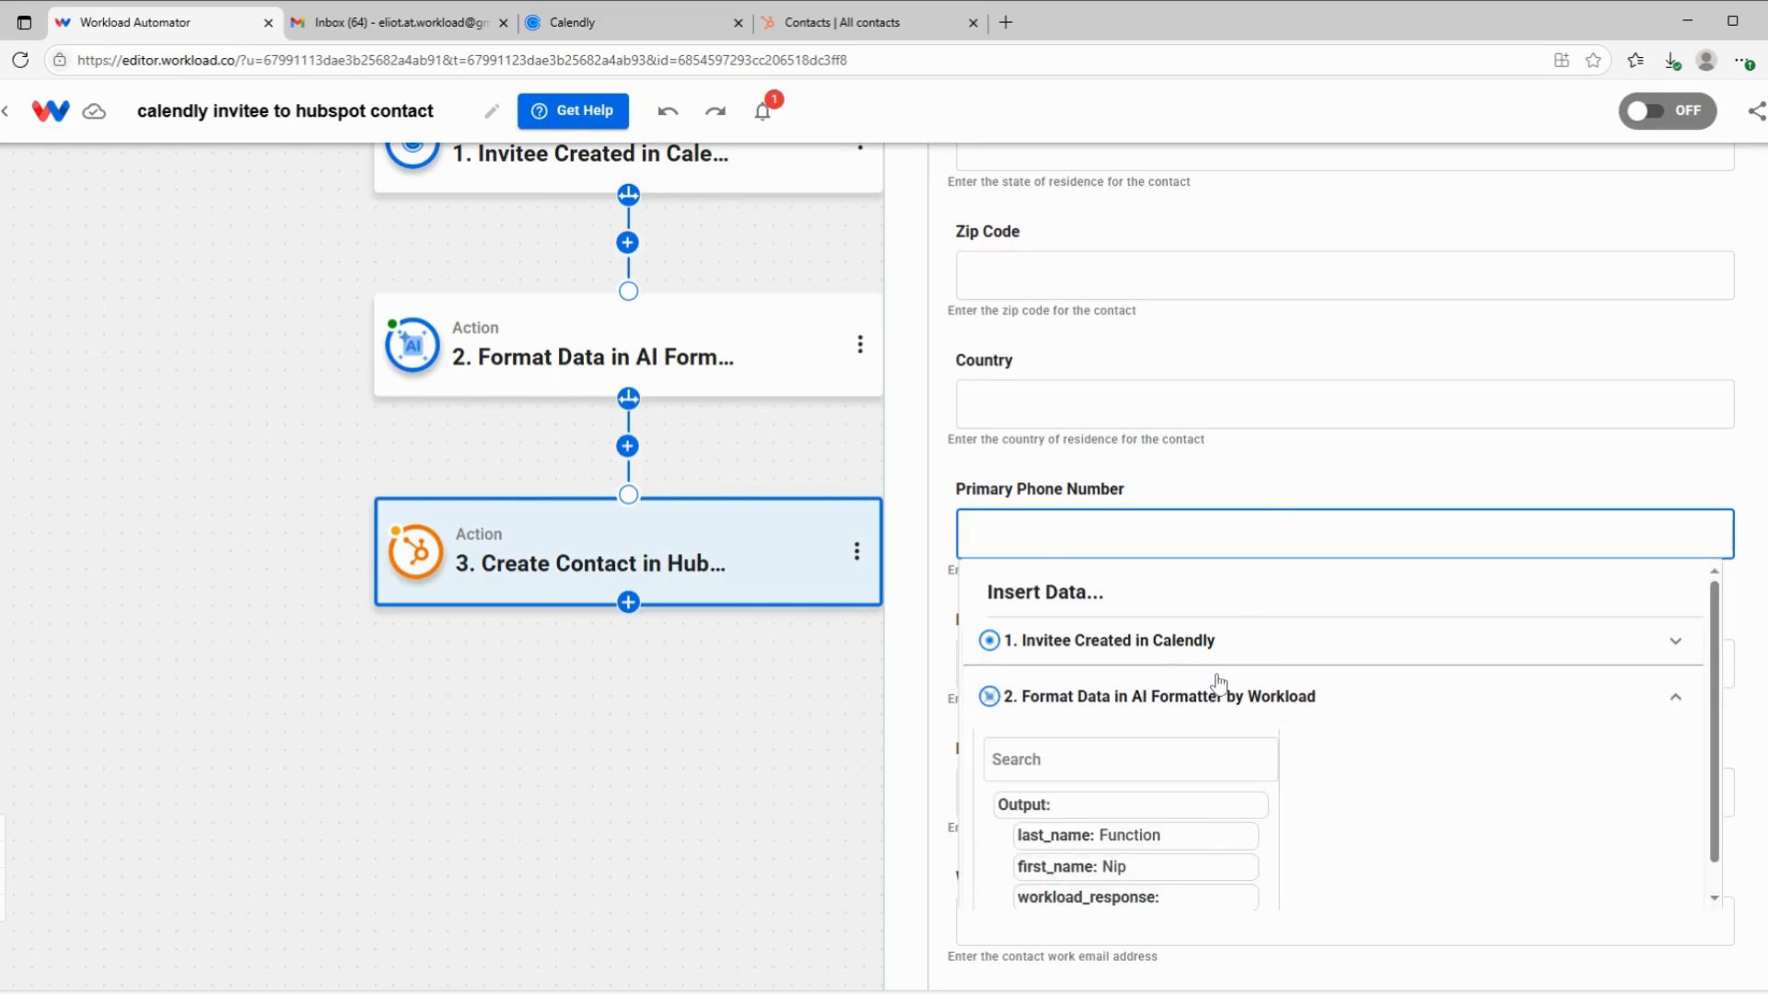
left_click(1212, 640)
scroll(1241, 686, "down", 5)
left_click(1241, 681)
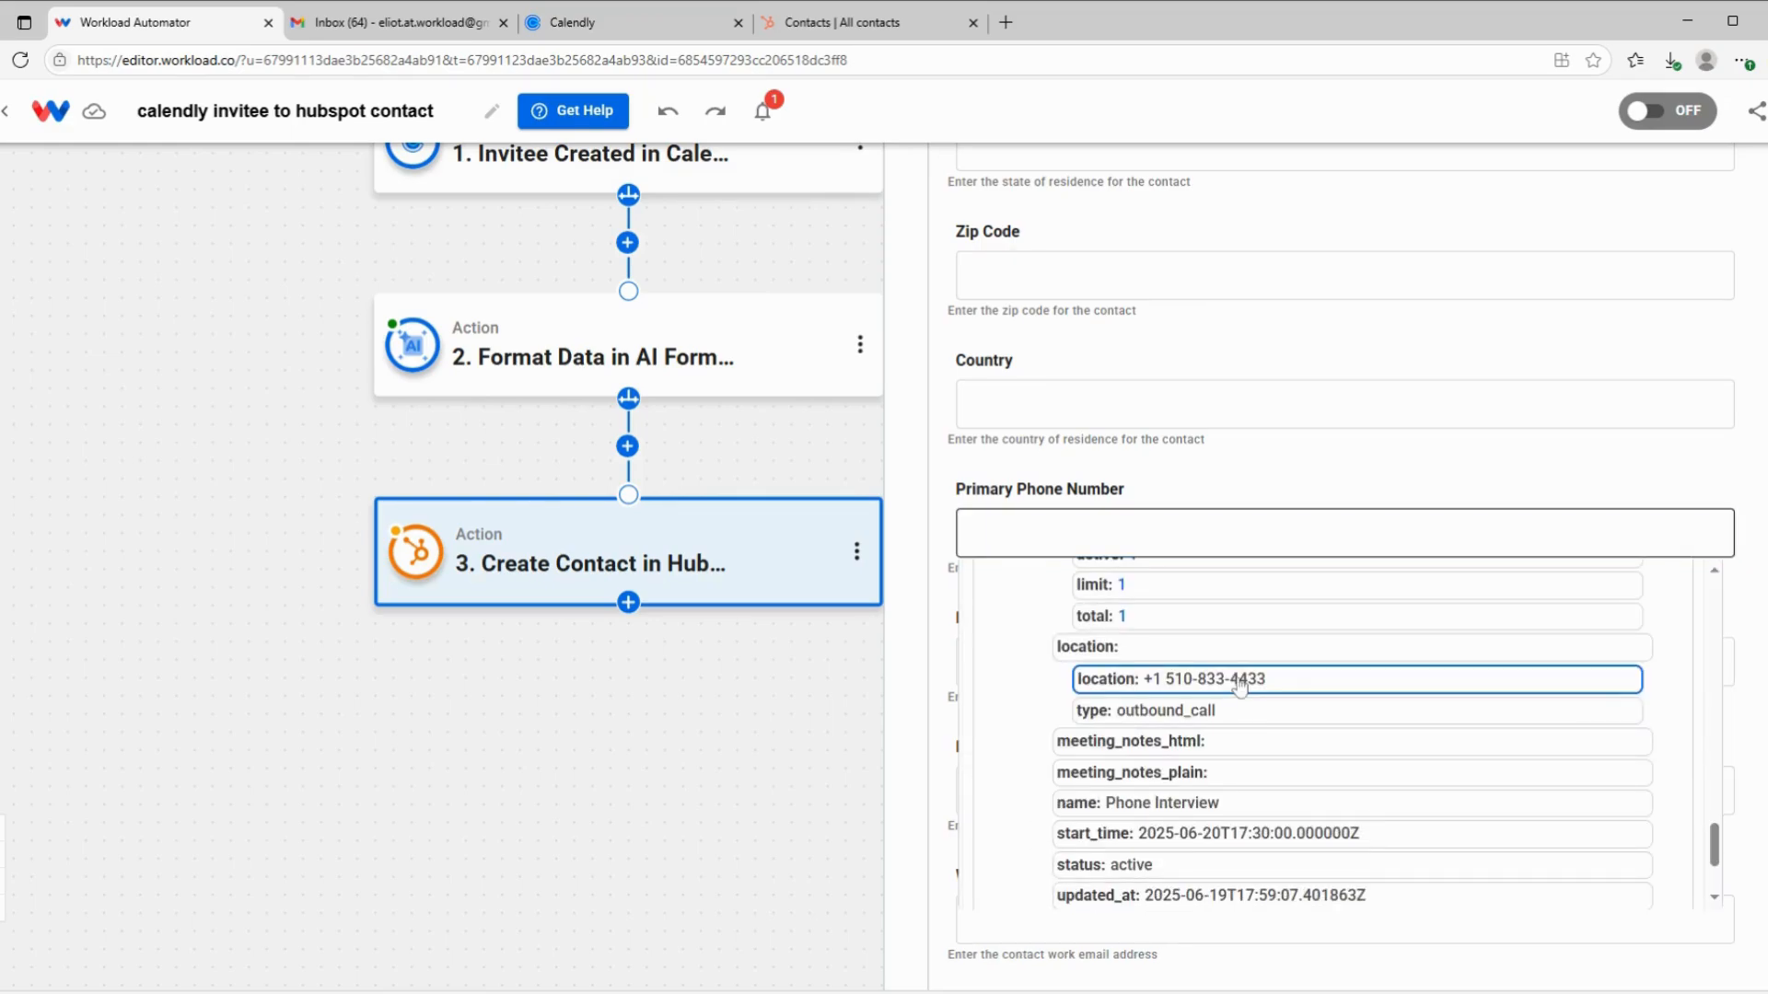
left_click(1196, 495)
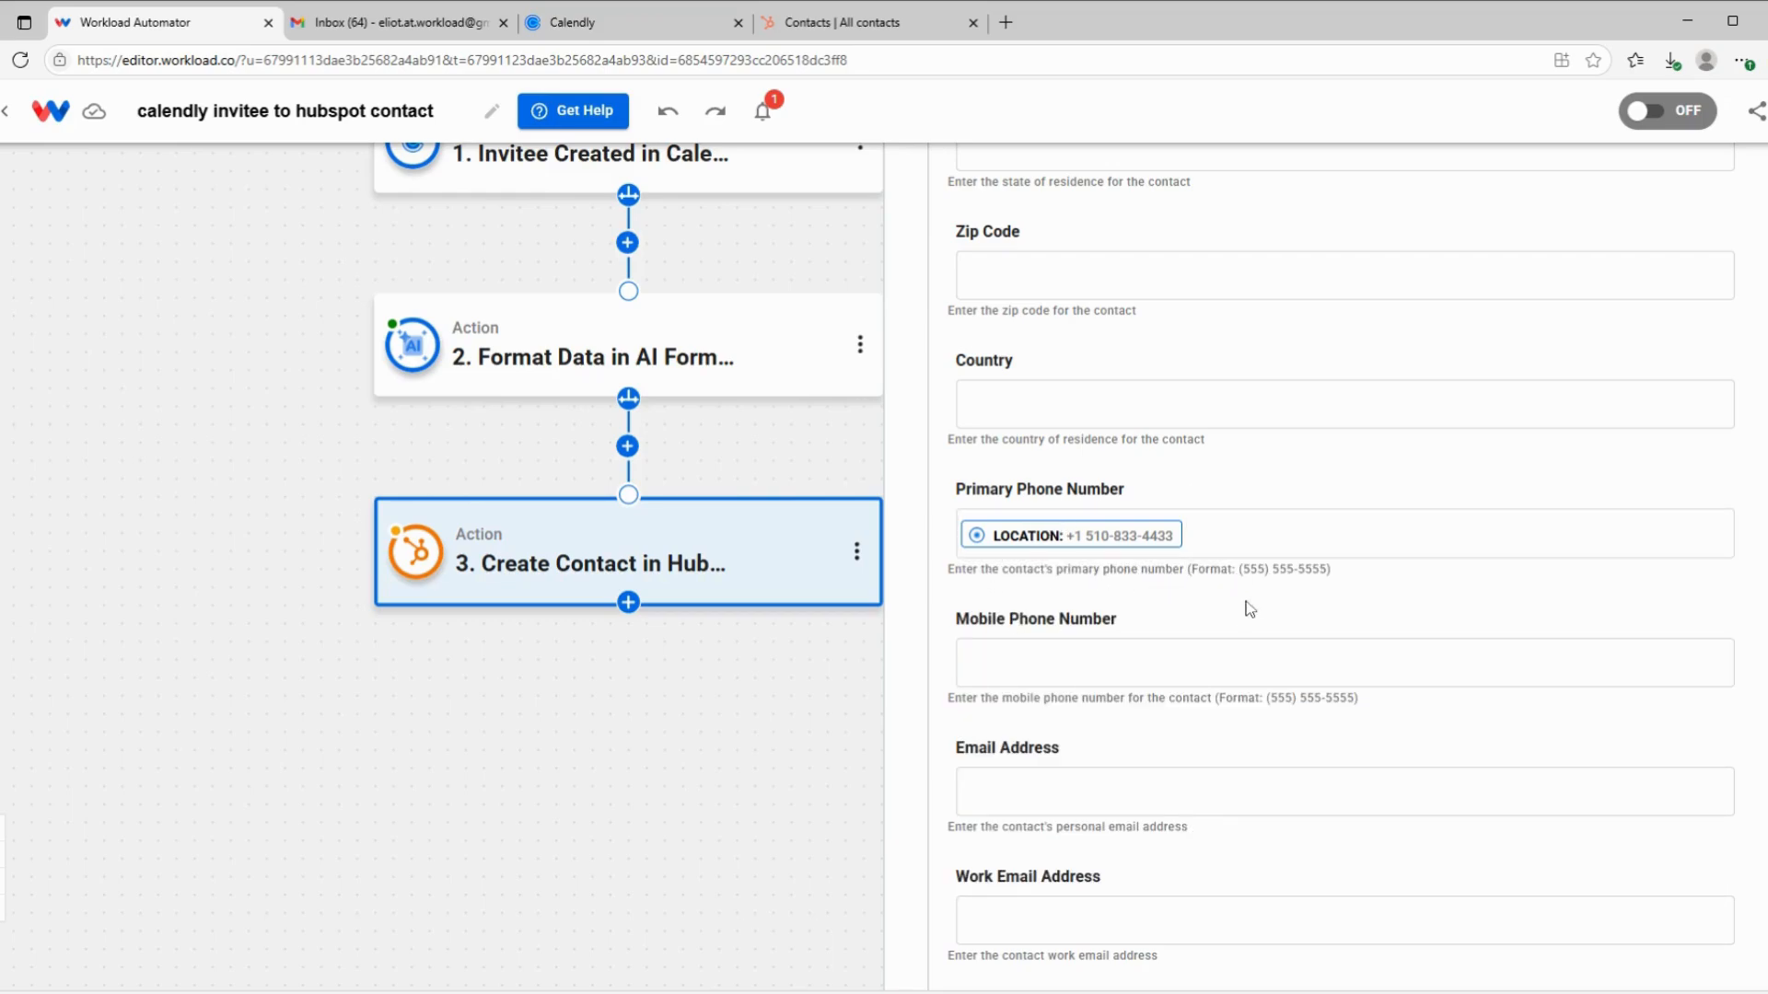
Select the format example under Primary Phone Number and insert a new action step between the AI Formatter and HubSpot Create Contact actions
left_click_drag(1242, 567, 1327, 576)
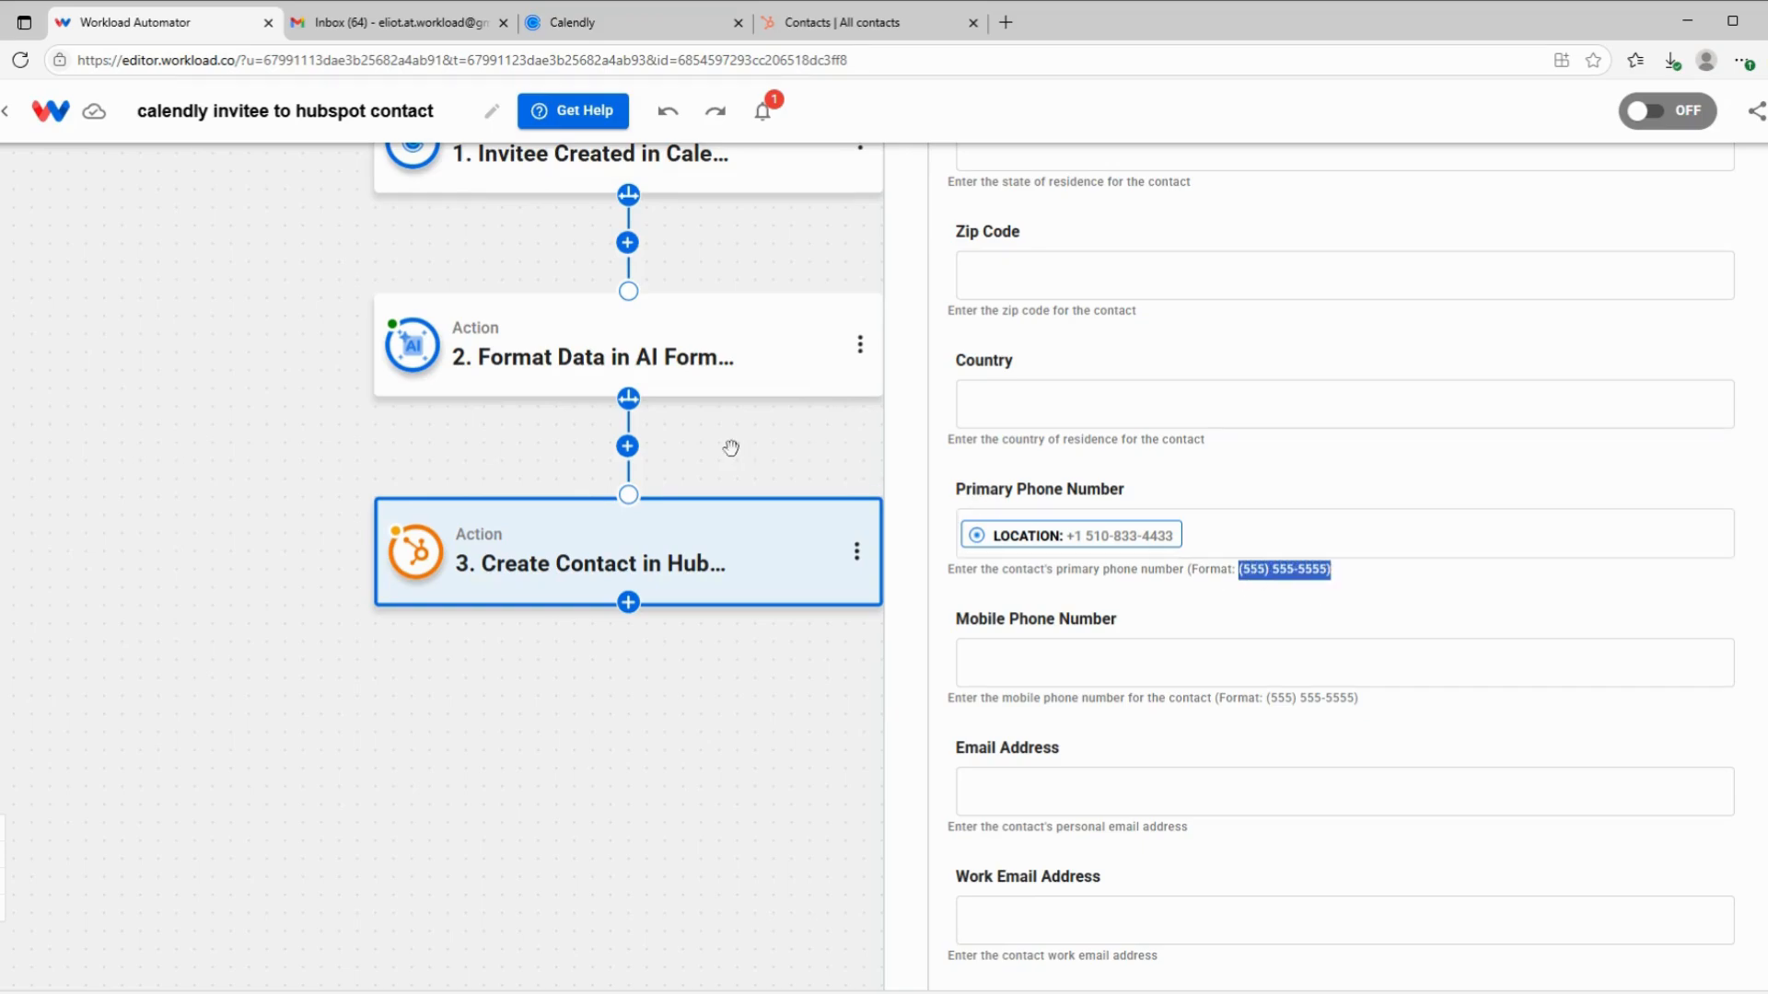
left_click(626, 449)
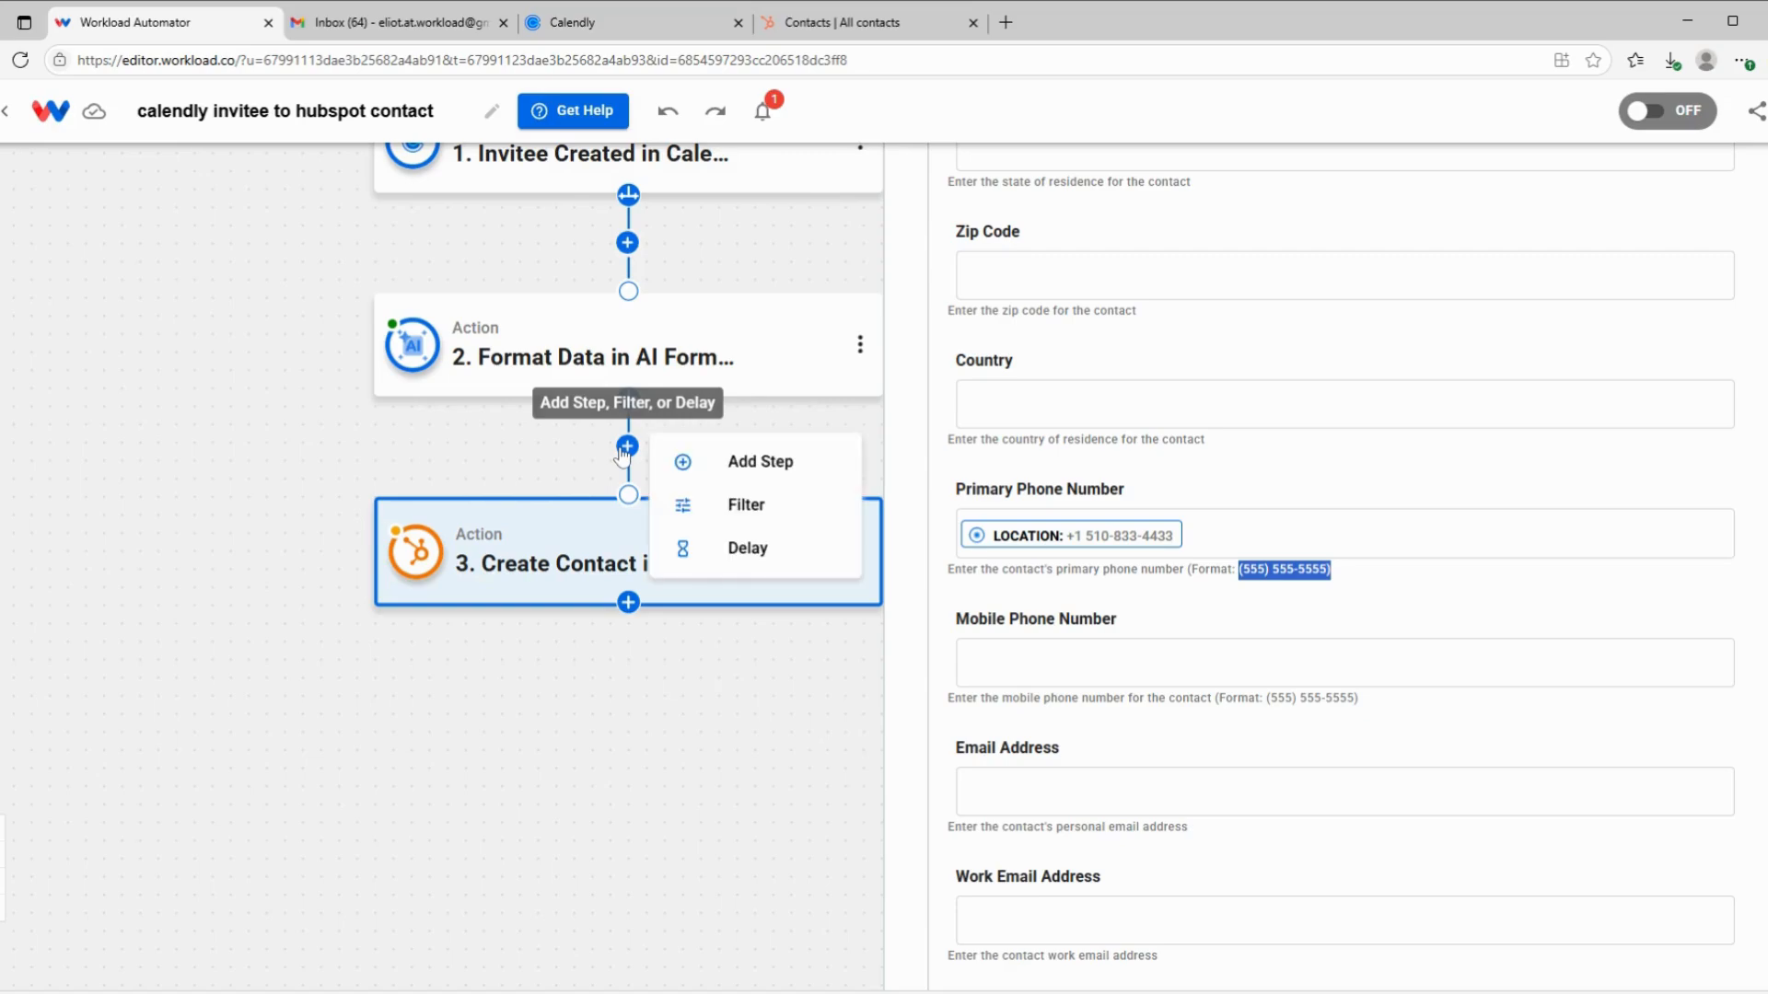
left_click(747, 466)
left_click(606, 562)
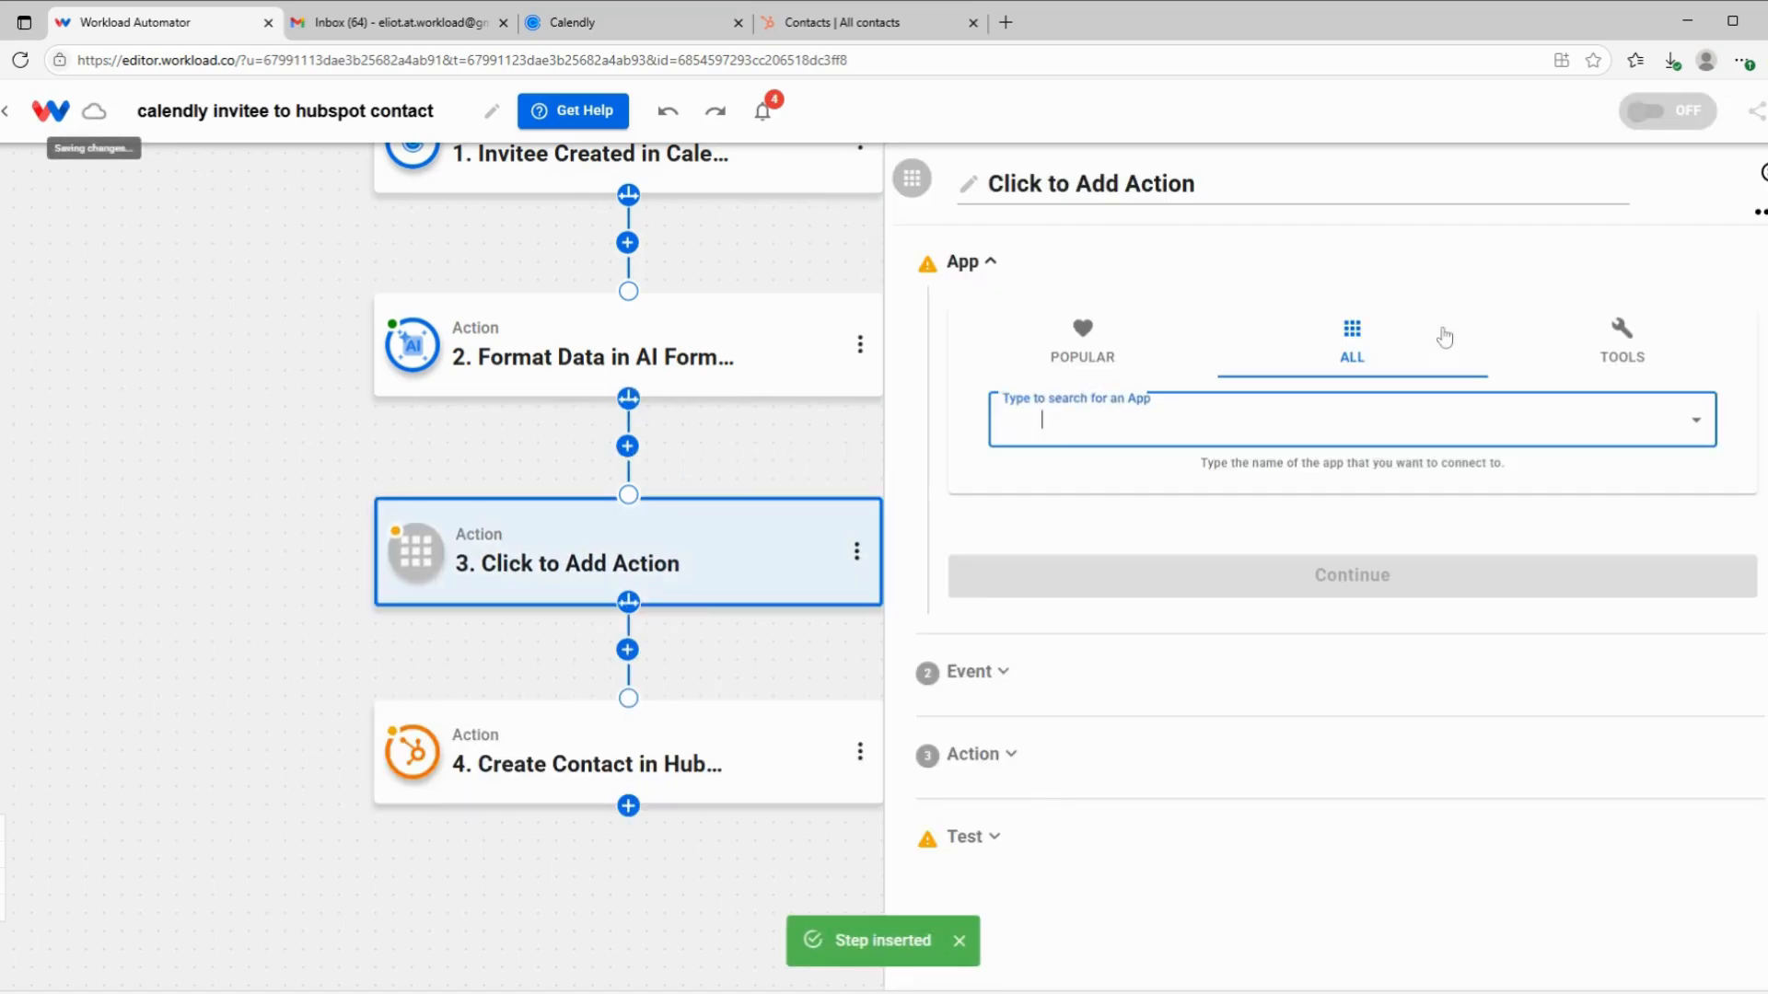
Set up the new third step with the AI Formatter by Workload tool and the Format Data event
left_click(1620, 341)
left_click(1039, 425)
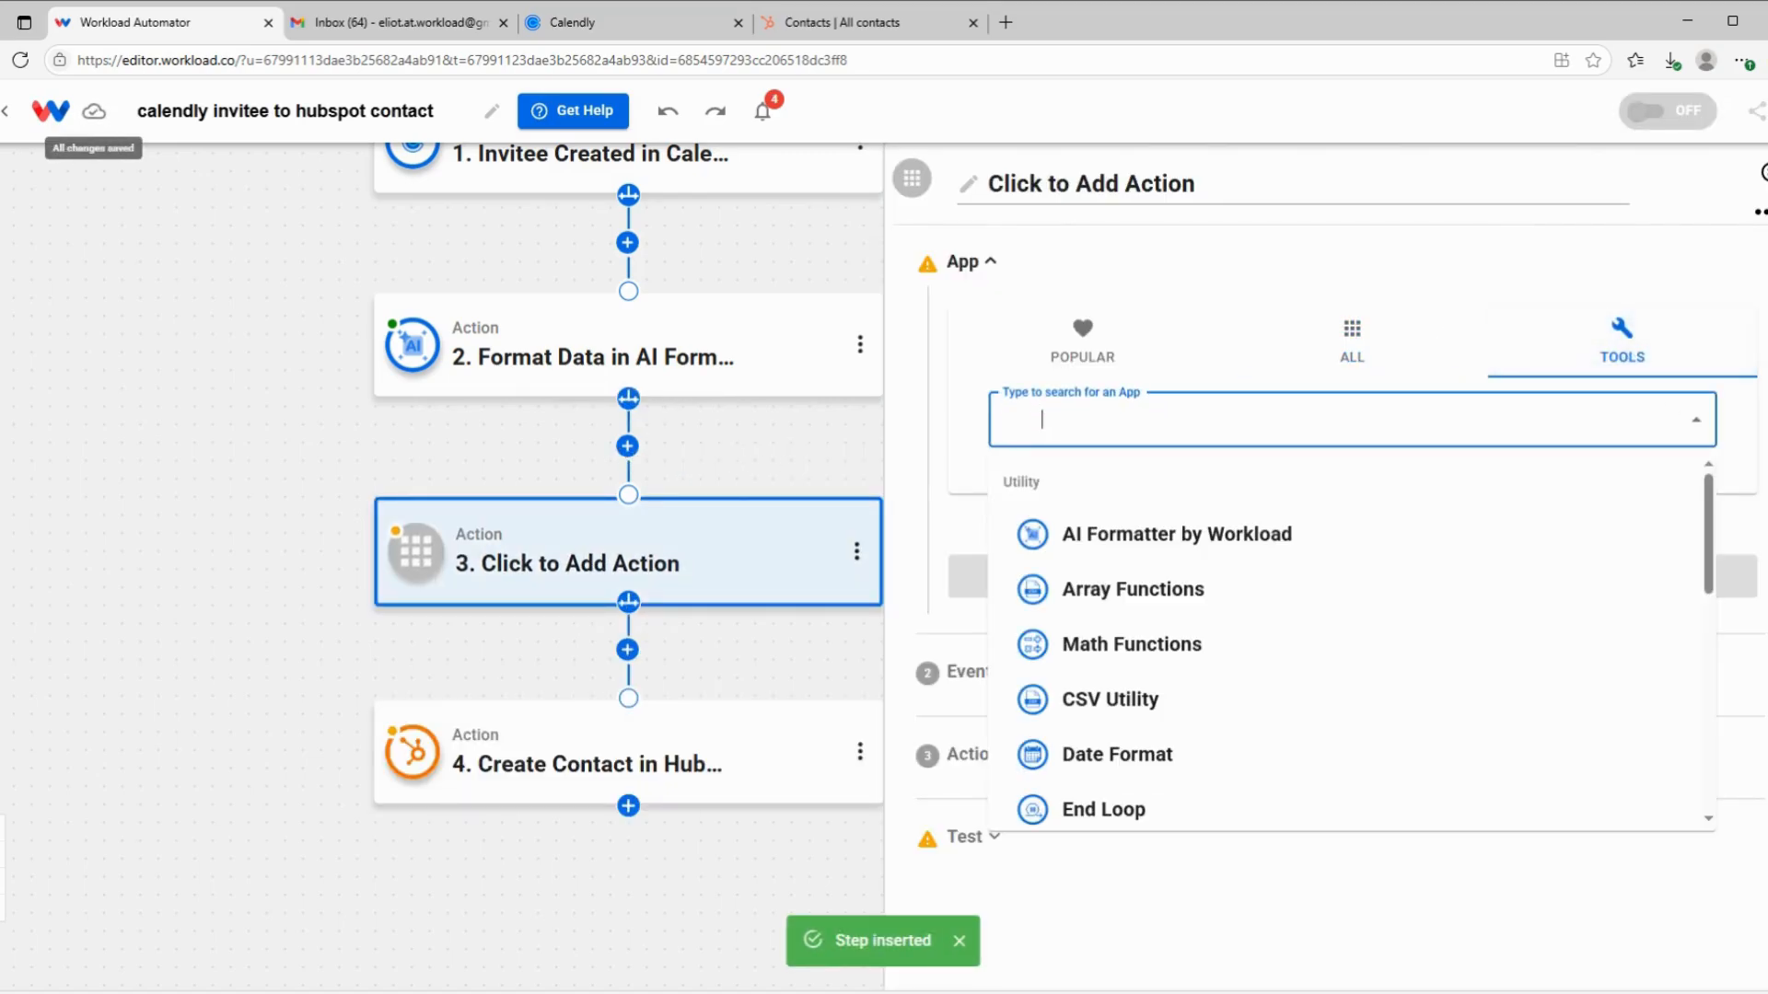
left_click(1082, 537)
left_click(1073, 410)
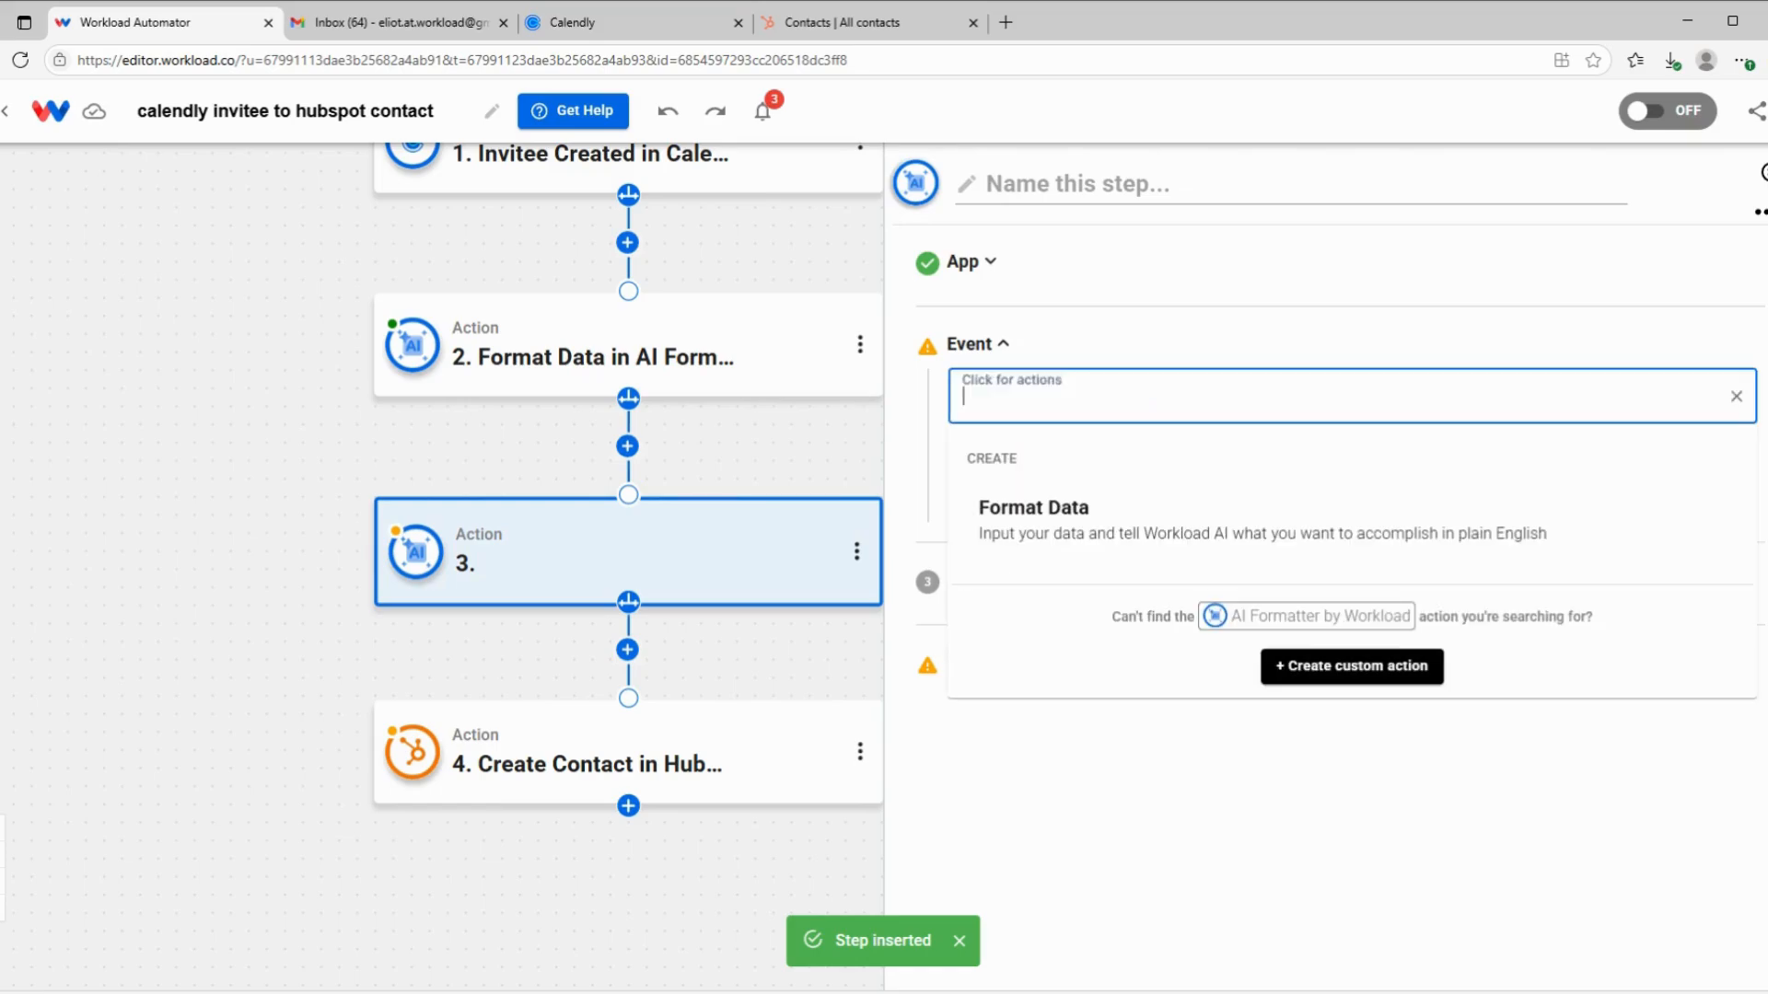
left_click(1082, 511)
left_click(1082, 511)
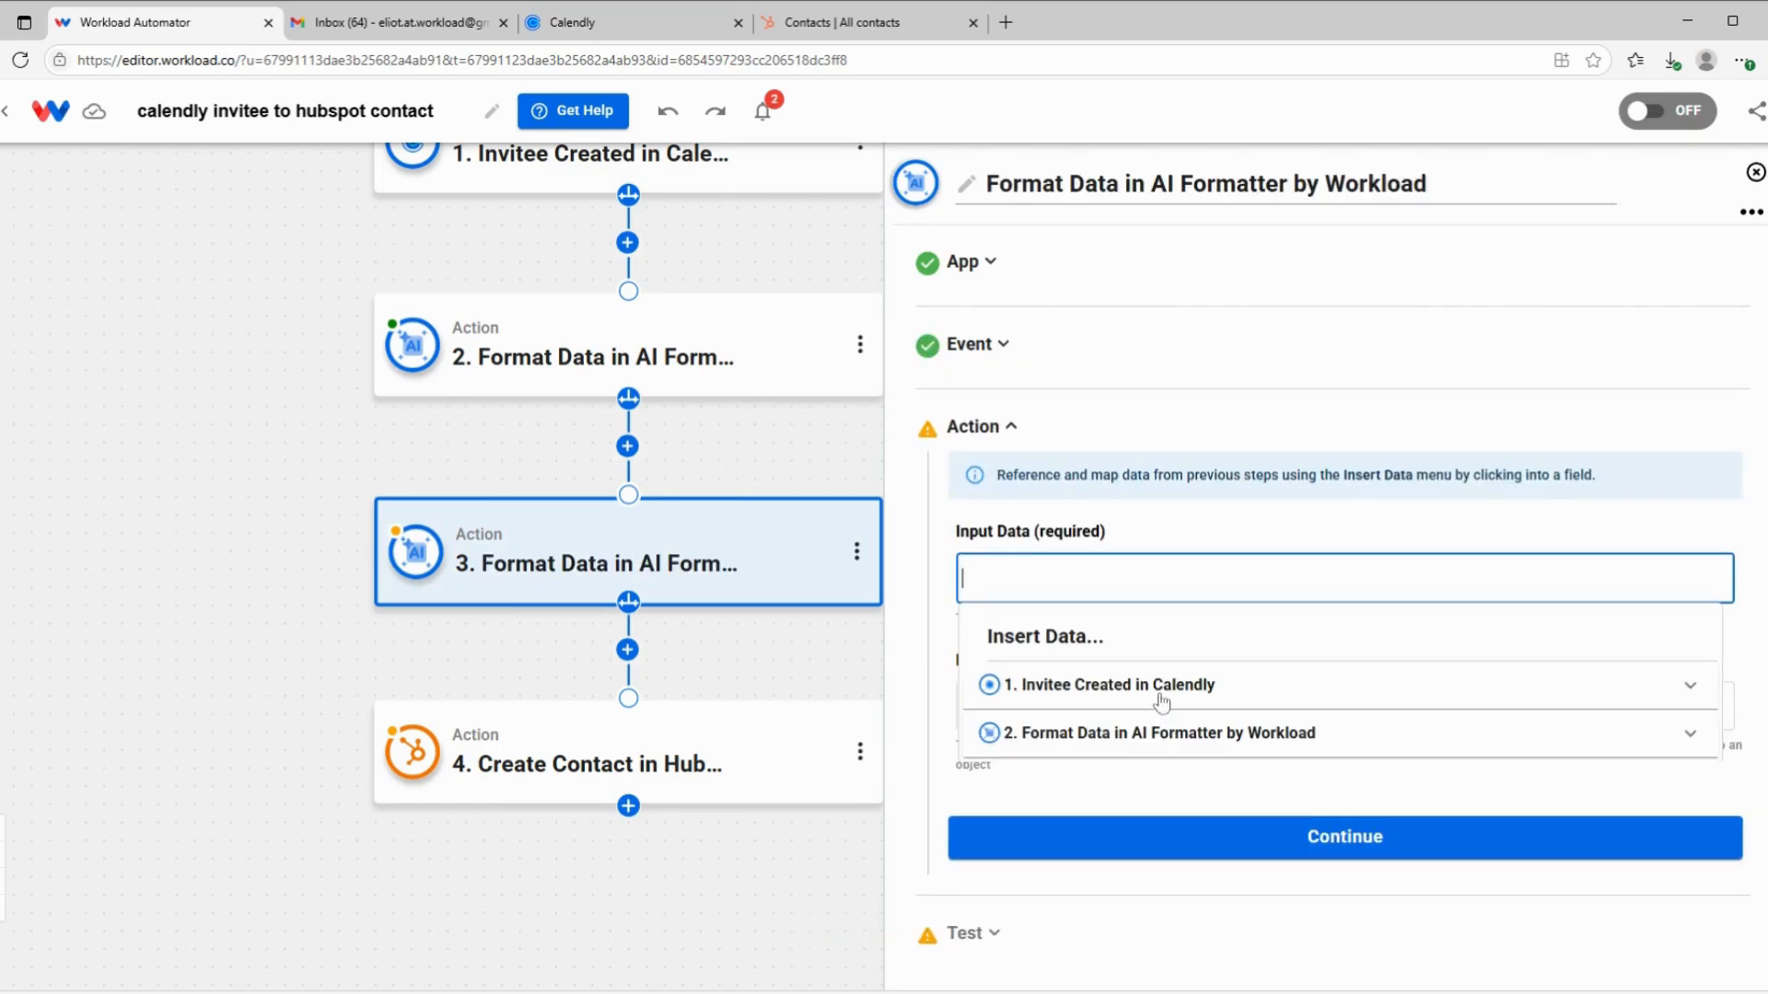
left_click(1162, 691)
scroll(1162, 737, "down", 4)
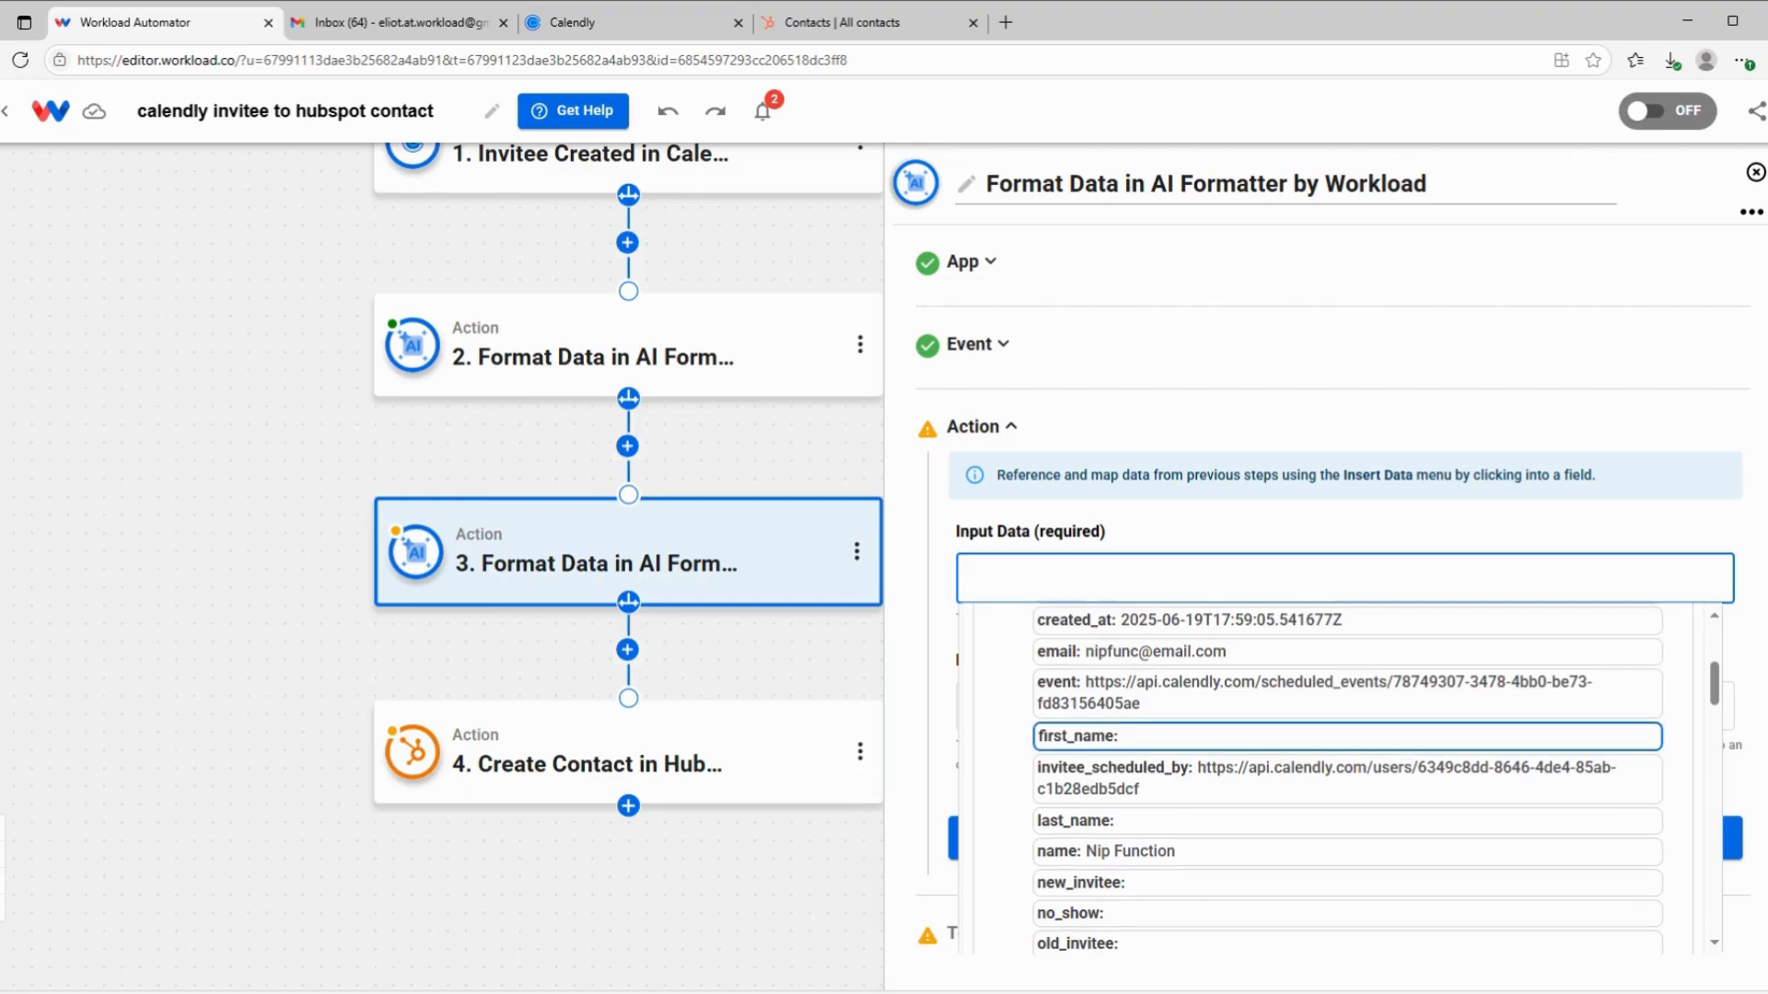
scroll(1188, 750, "down", 10)
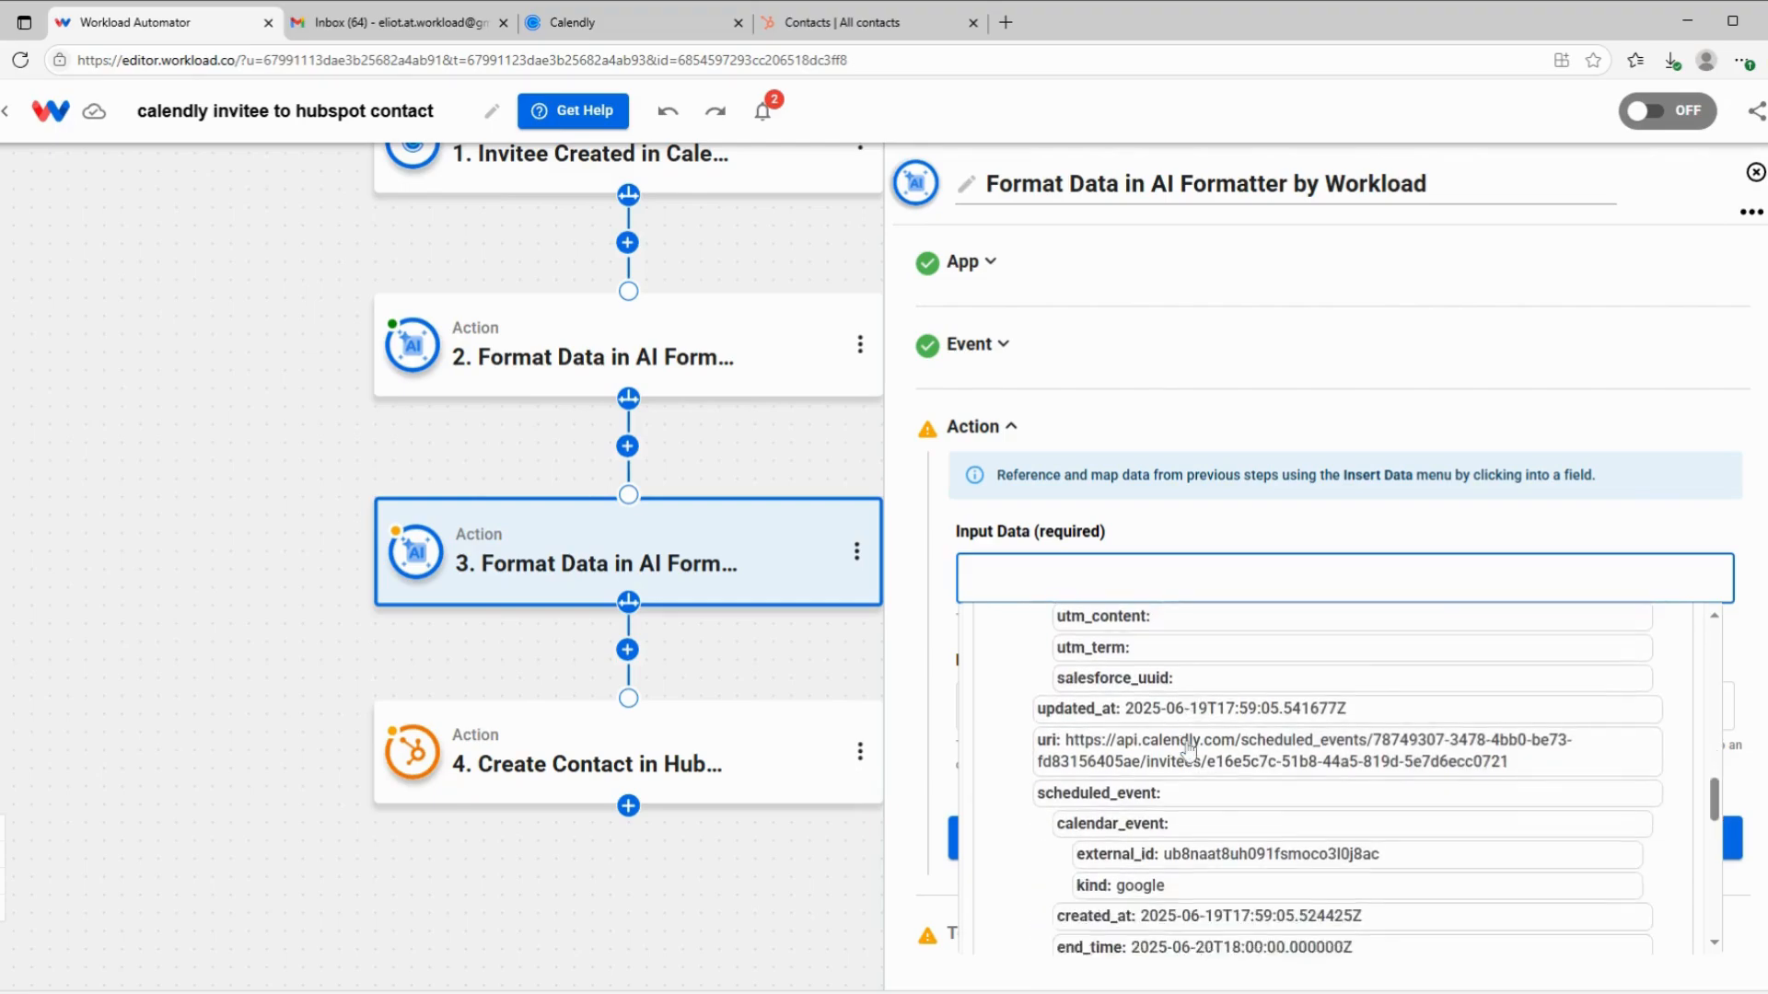
scroll(1188, 750, "down", 10)
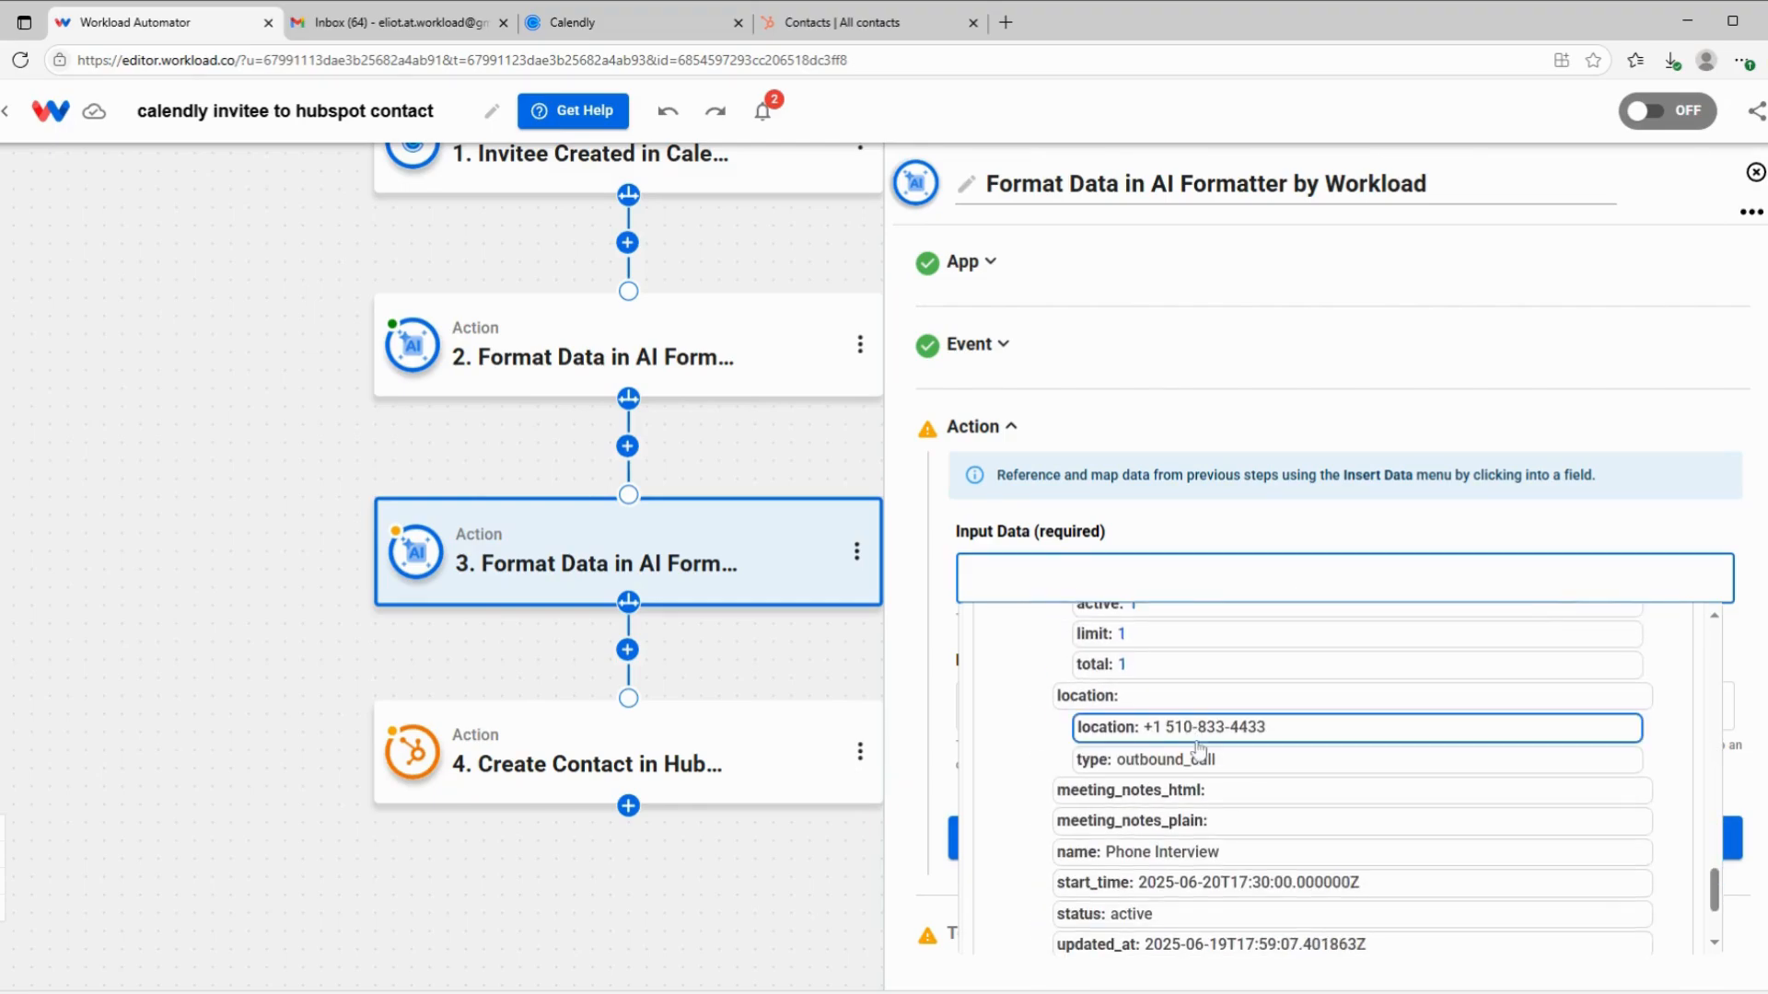
left_click(1196, 736)
left_click(1221, 535)
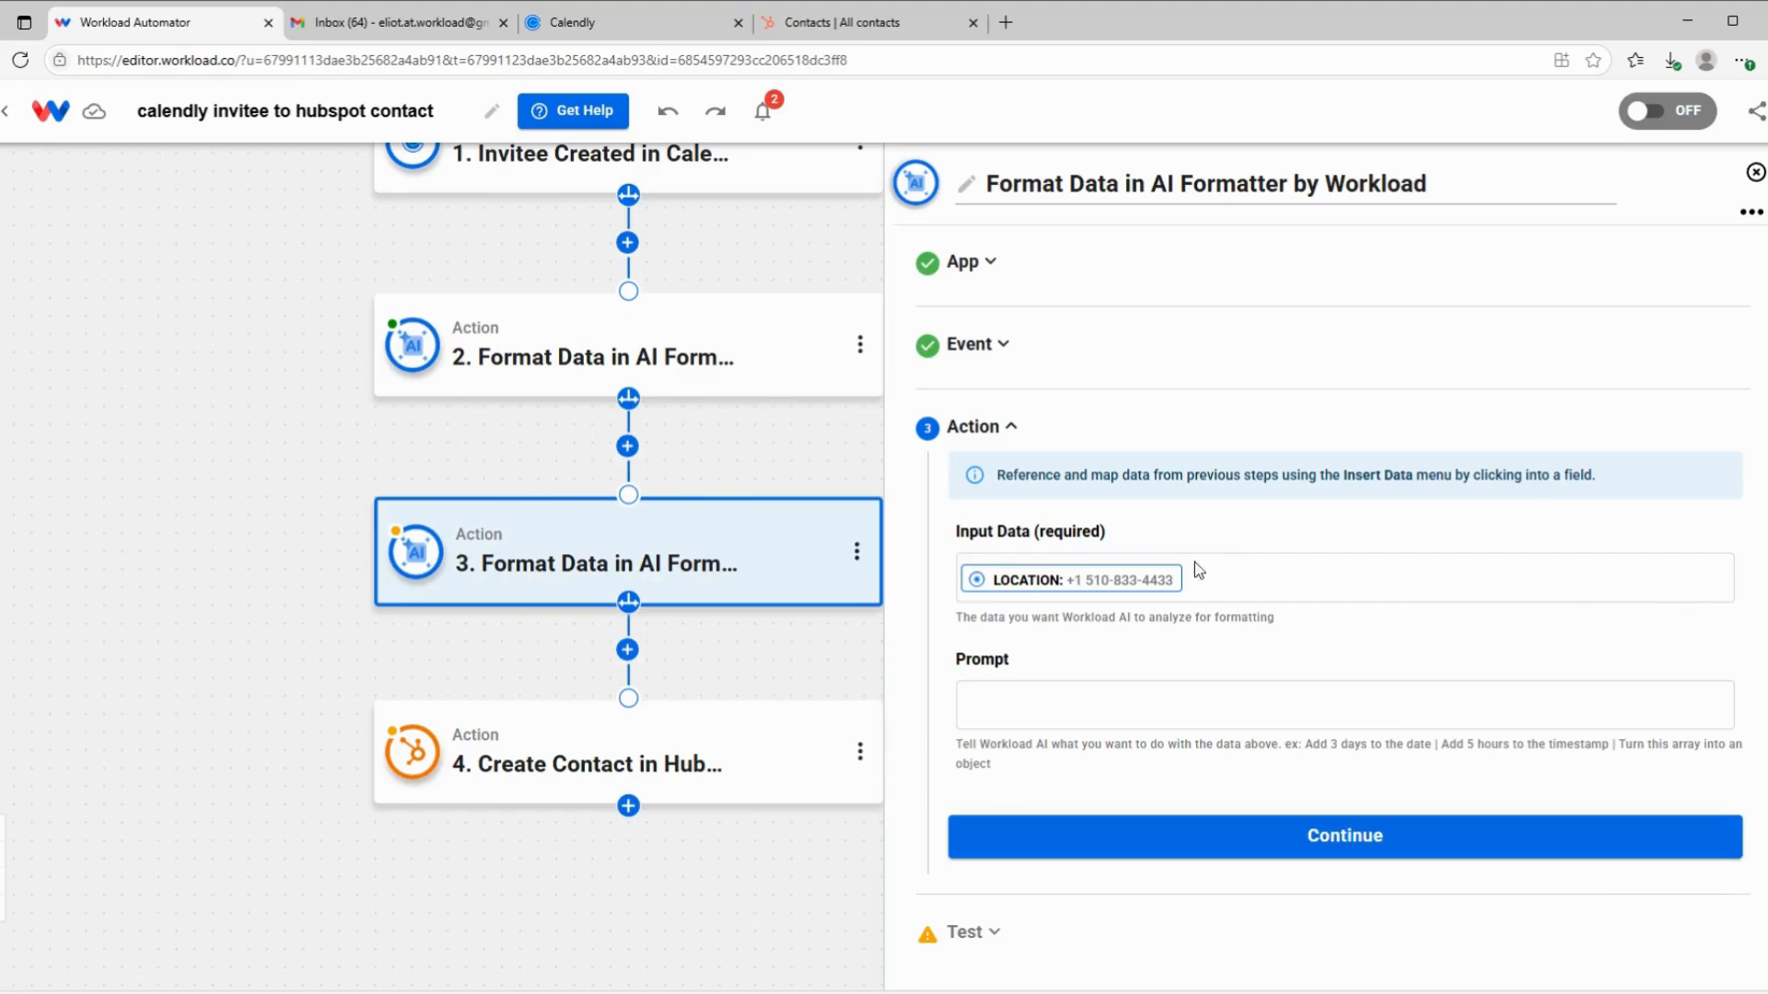
left_click(1077, 690)
left_click(1197, 705)
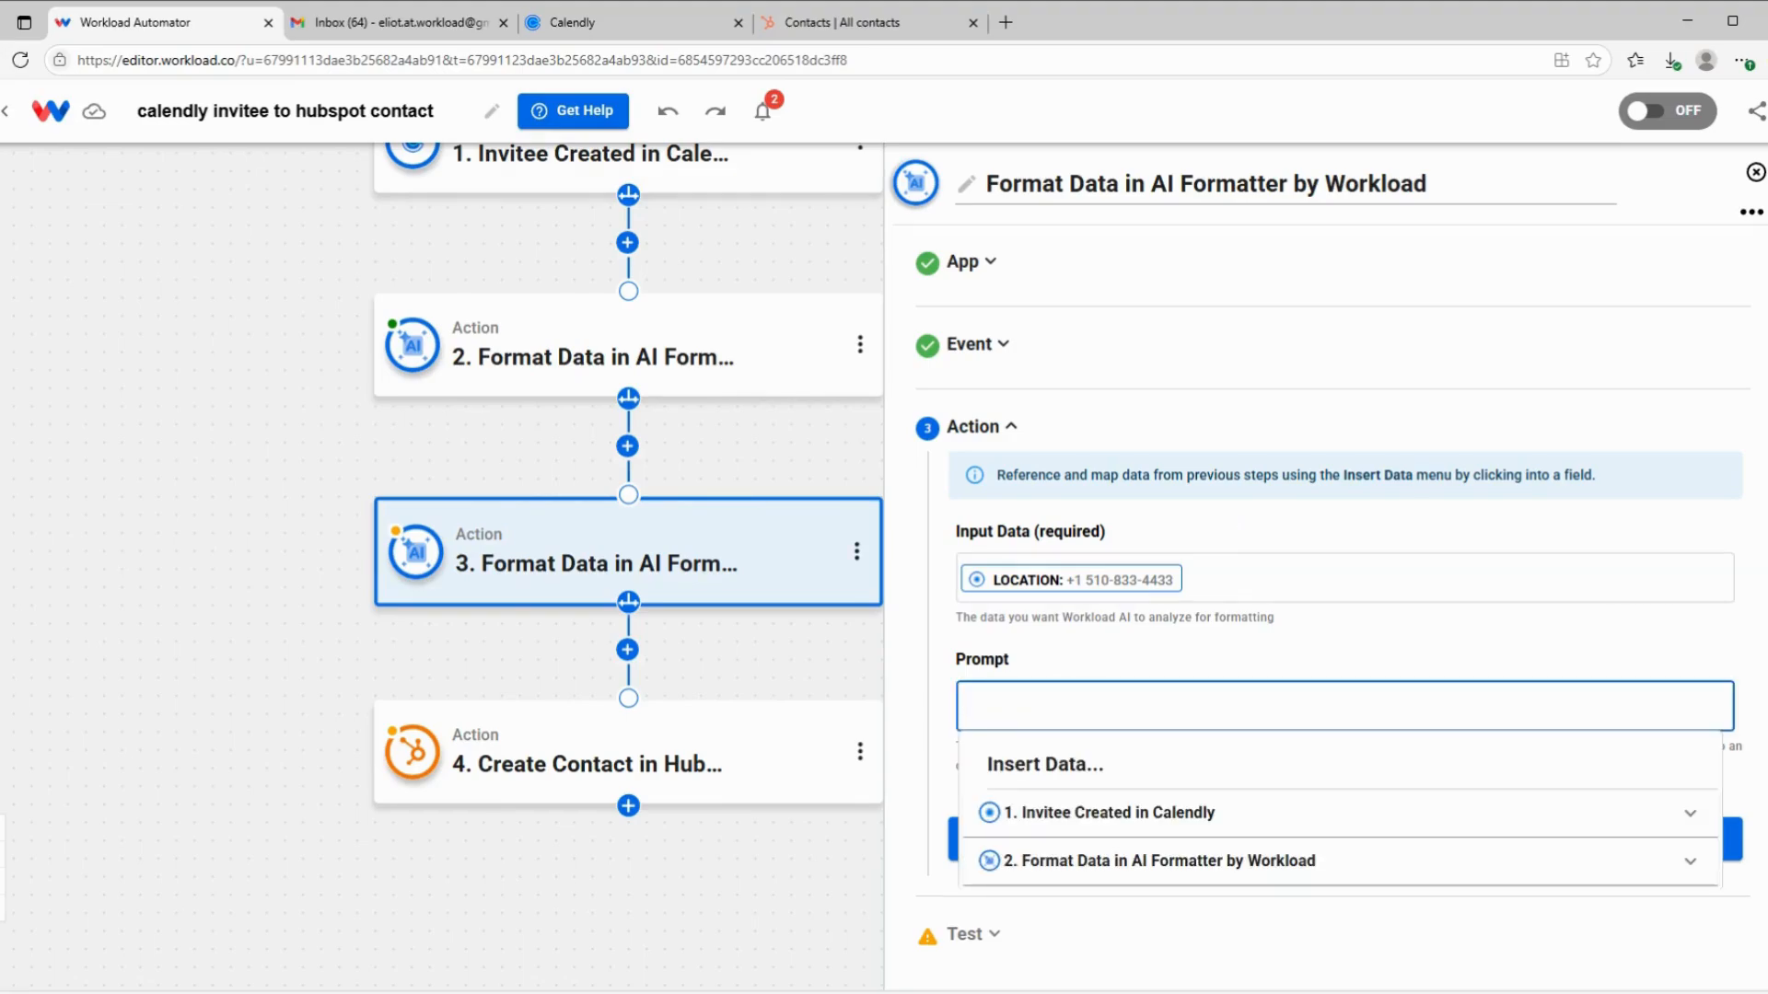
type("format phone number in to (555) 555-5555)")
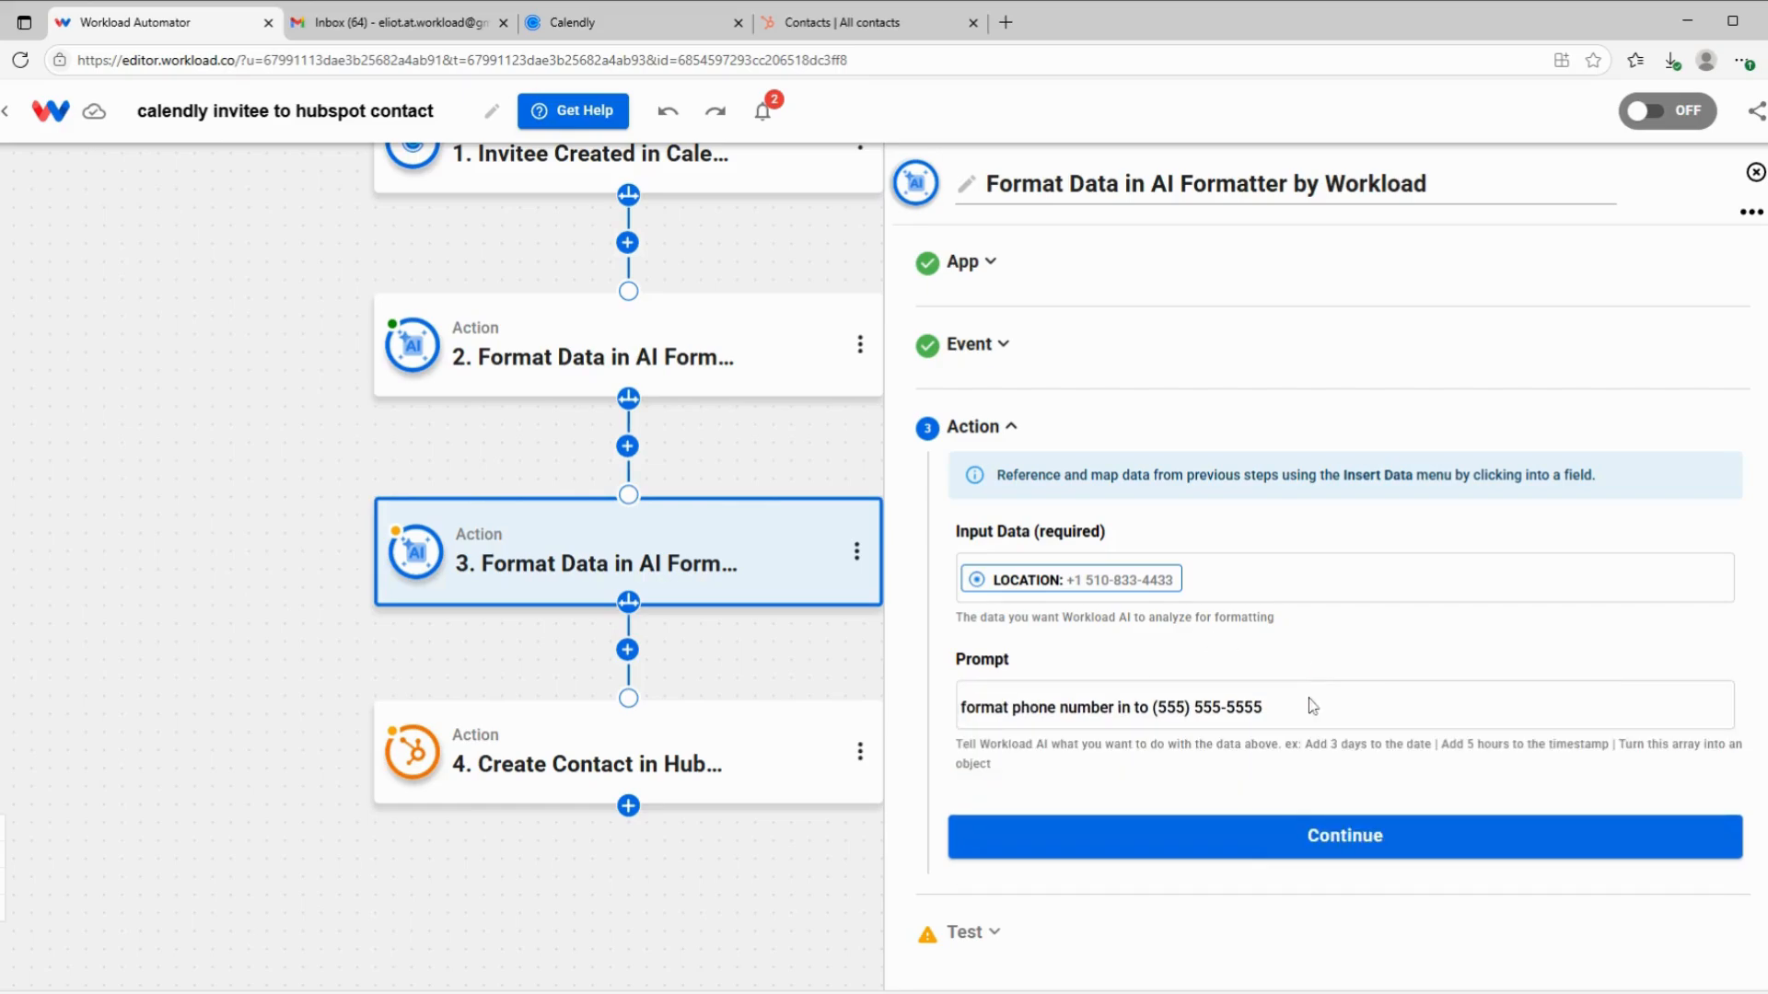
Save the phone number formatting action, run its test, and finish the step
left_click(1258, 839)
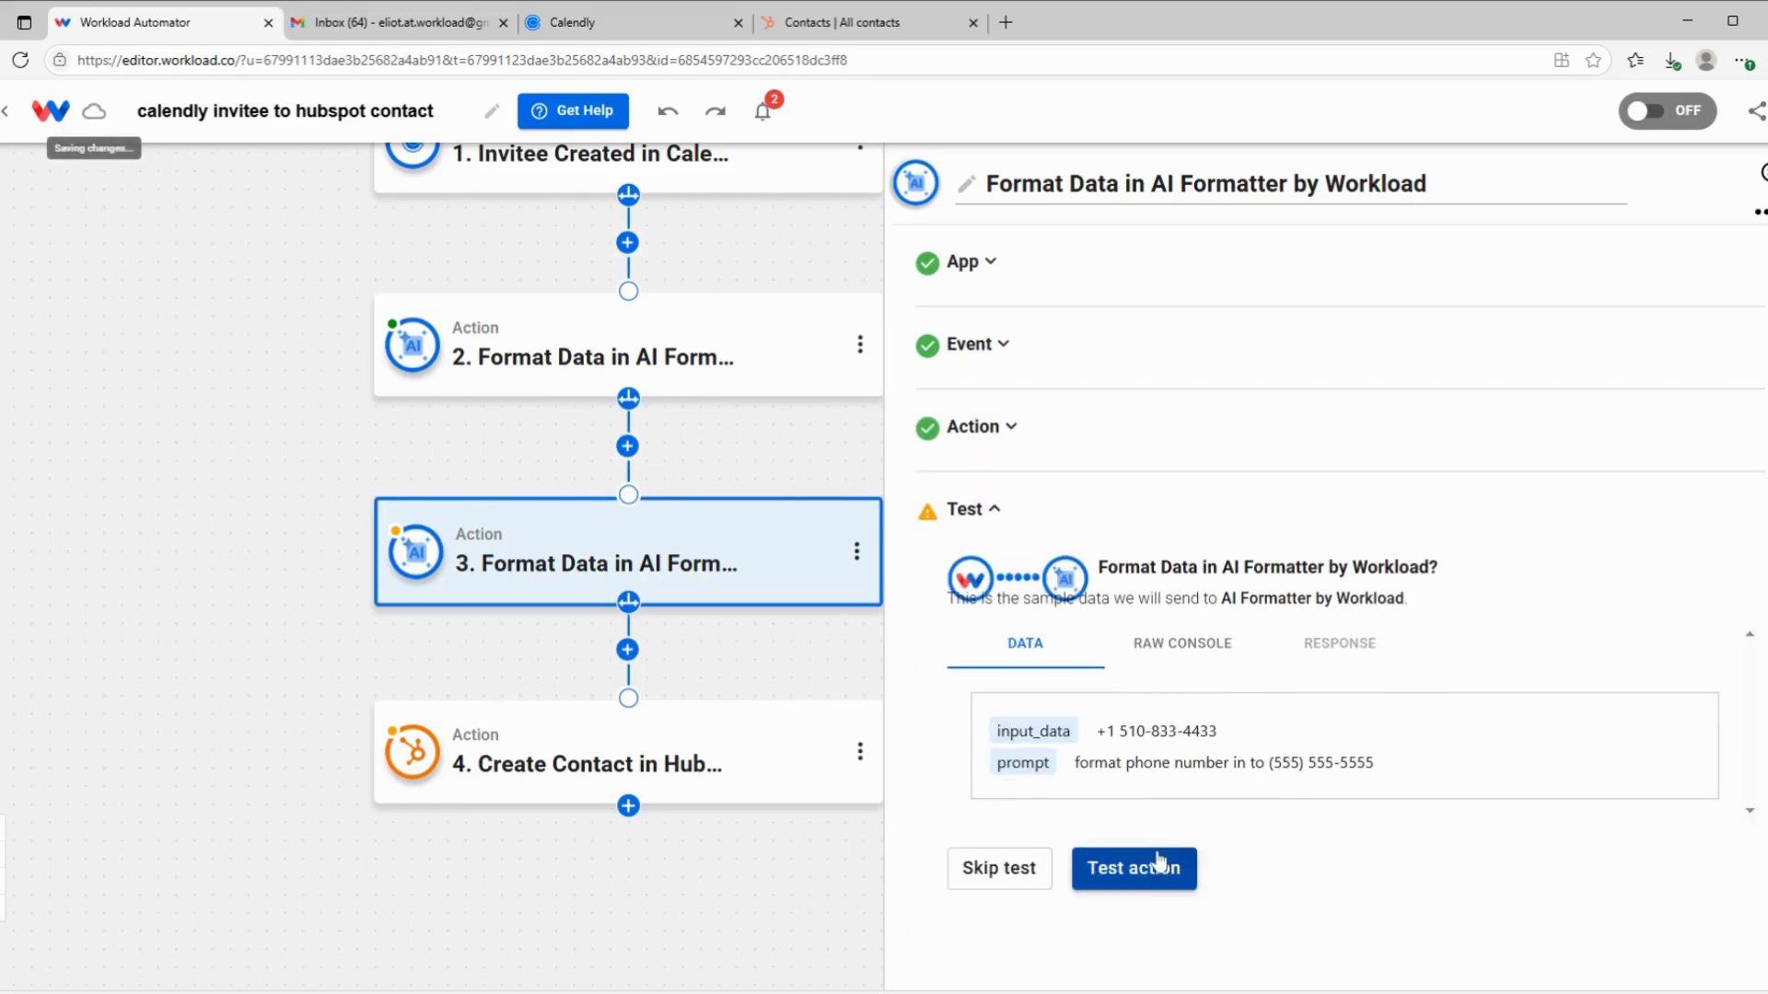
left_click(1142, 875)
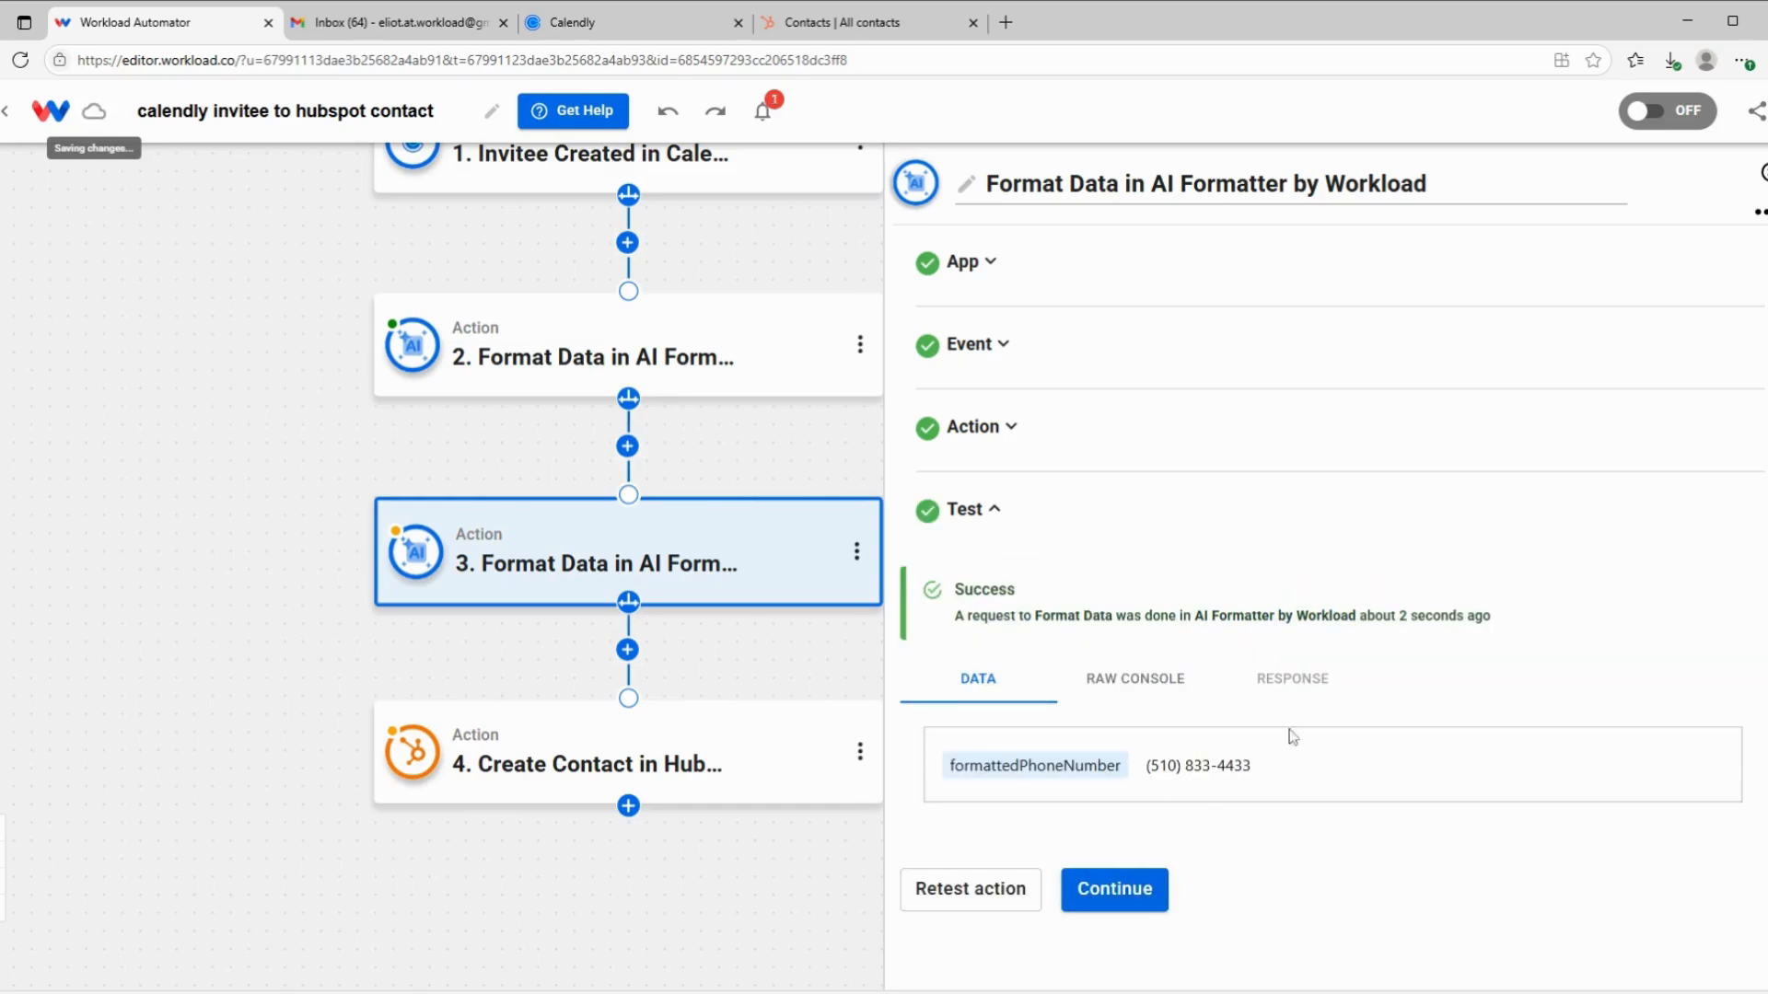
left_click(1116, 889)
In the HubSpot Create Contact action, replace the Primary Phone Number mapping with the third step's formattedPhoneNumber output
mouse_move(760, 921)
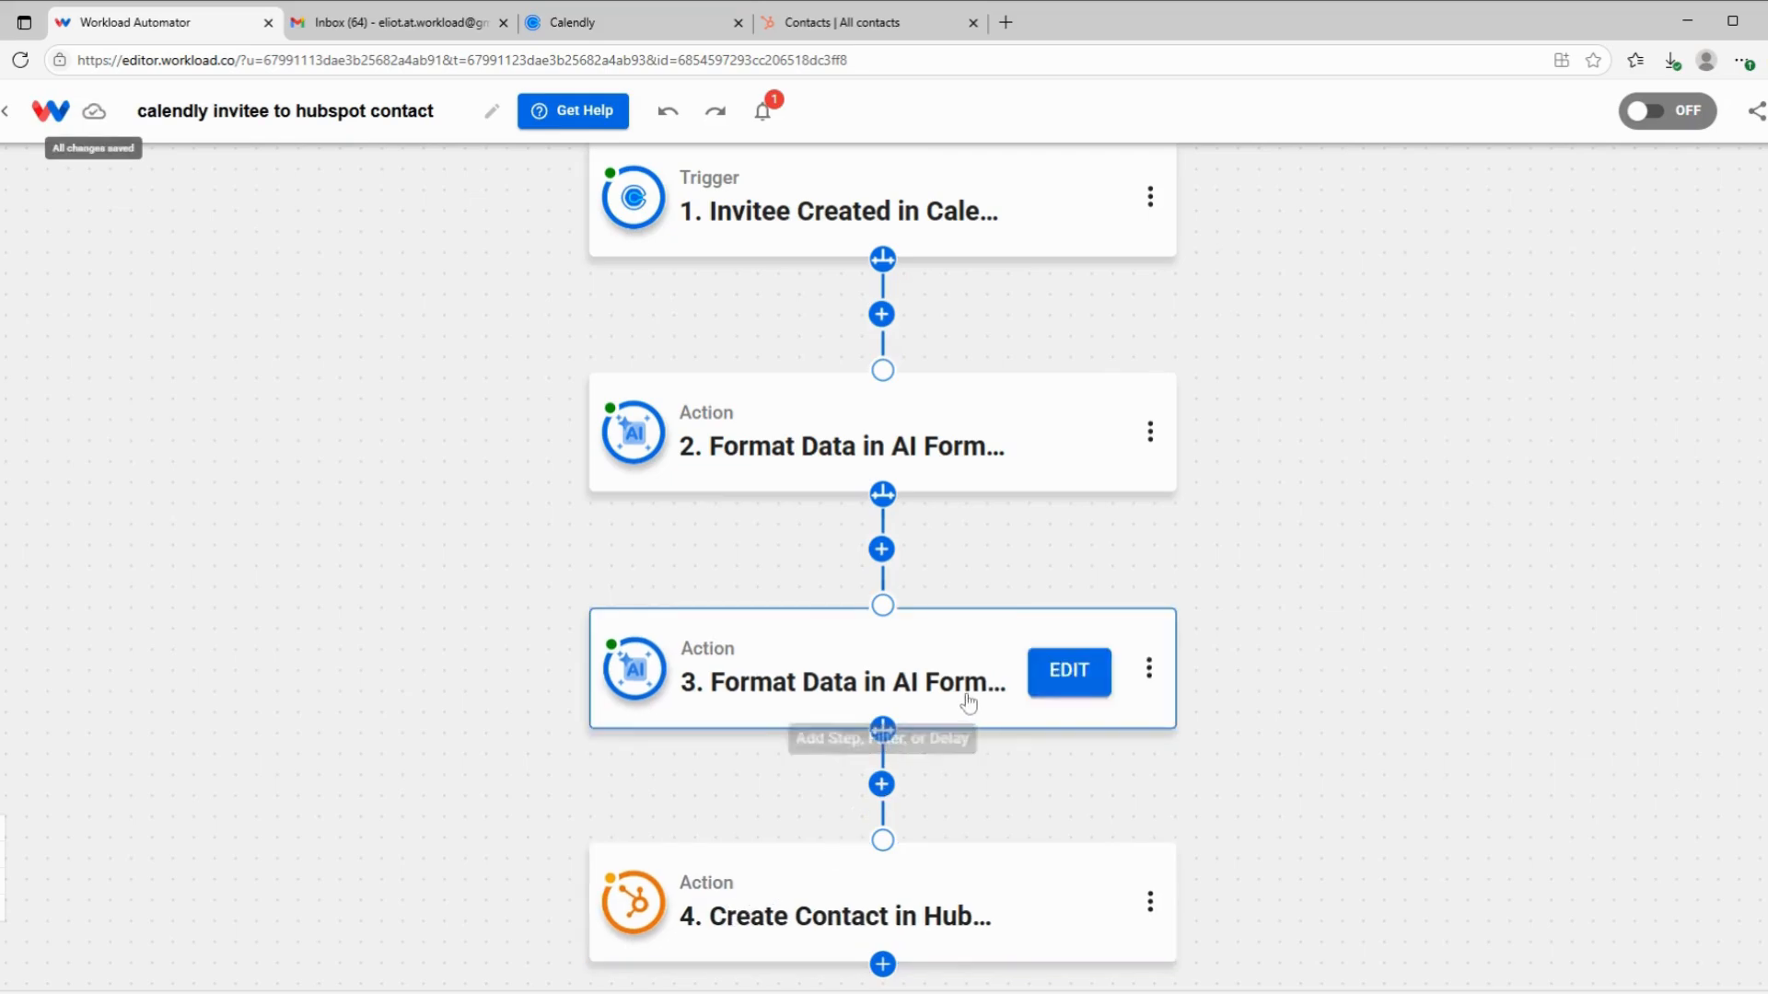
scroll(856, 861, "down", 1)
left_click(856, 866)
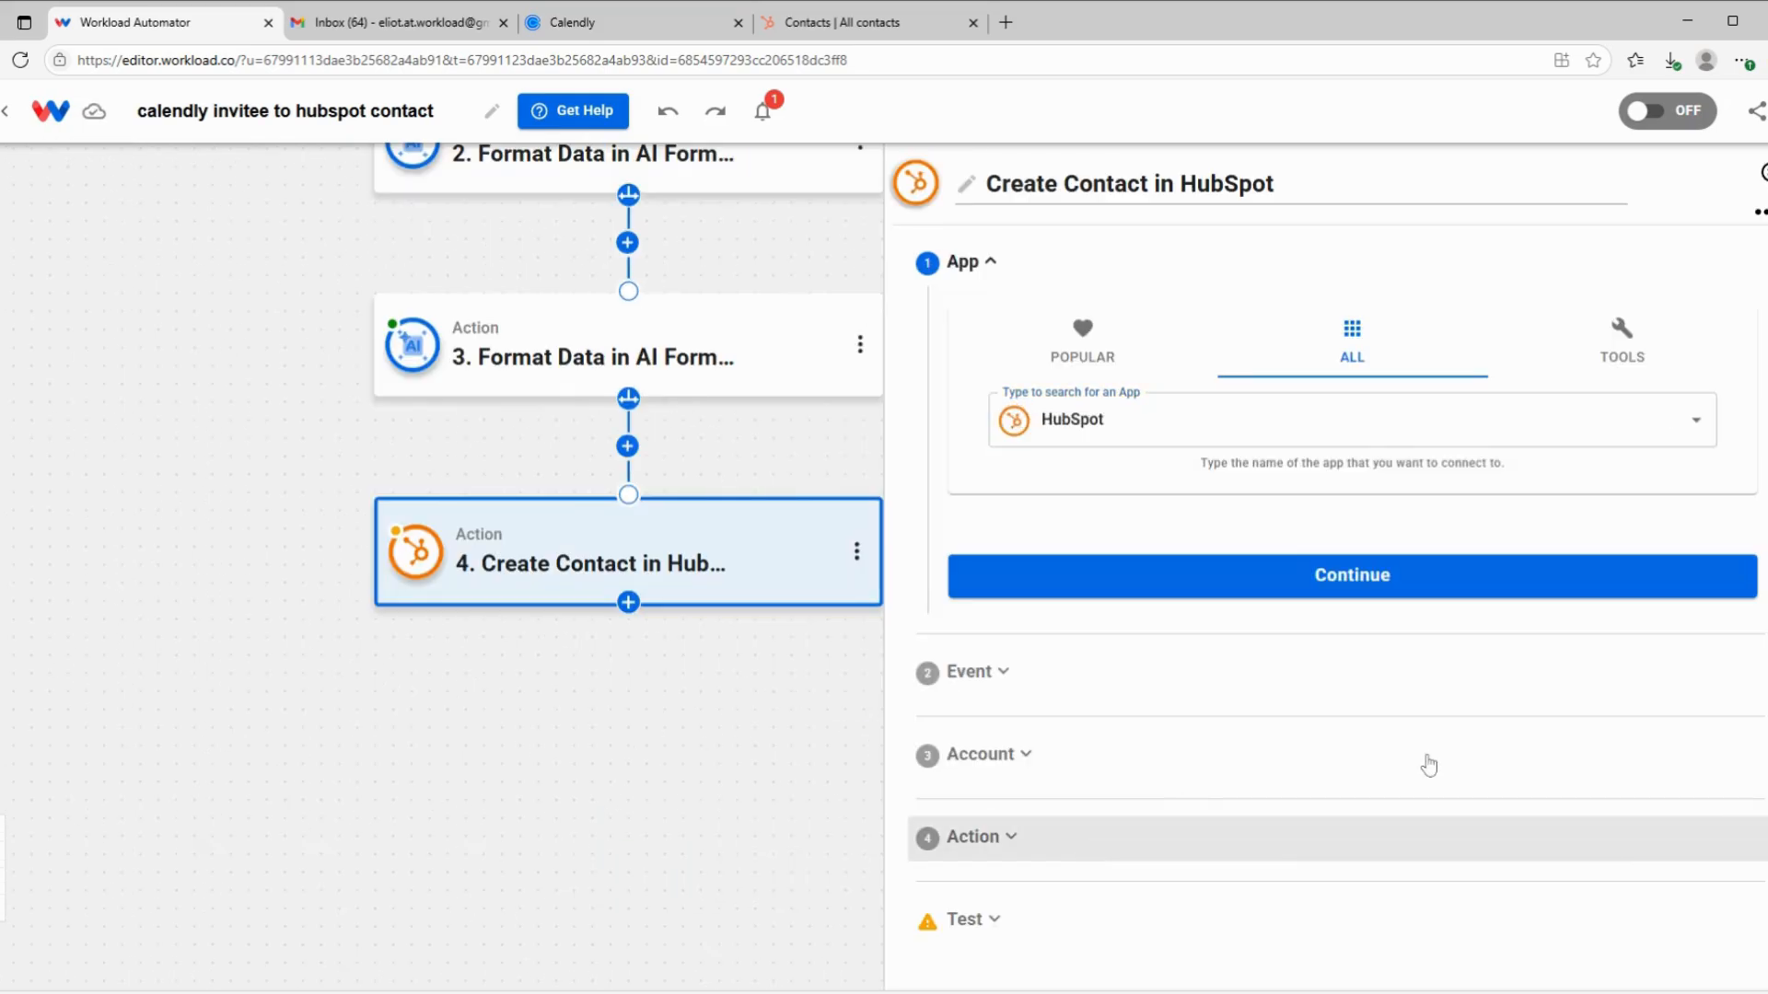
scroll(1344, 797, "down", 10)
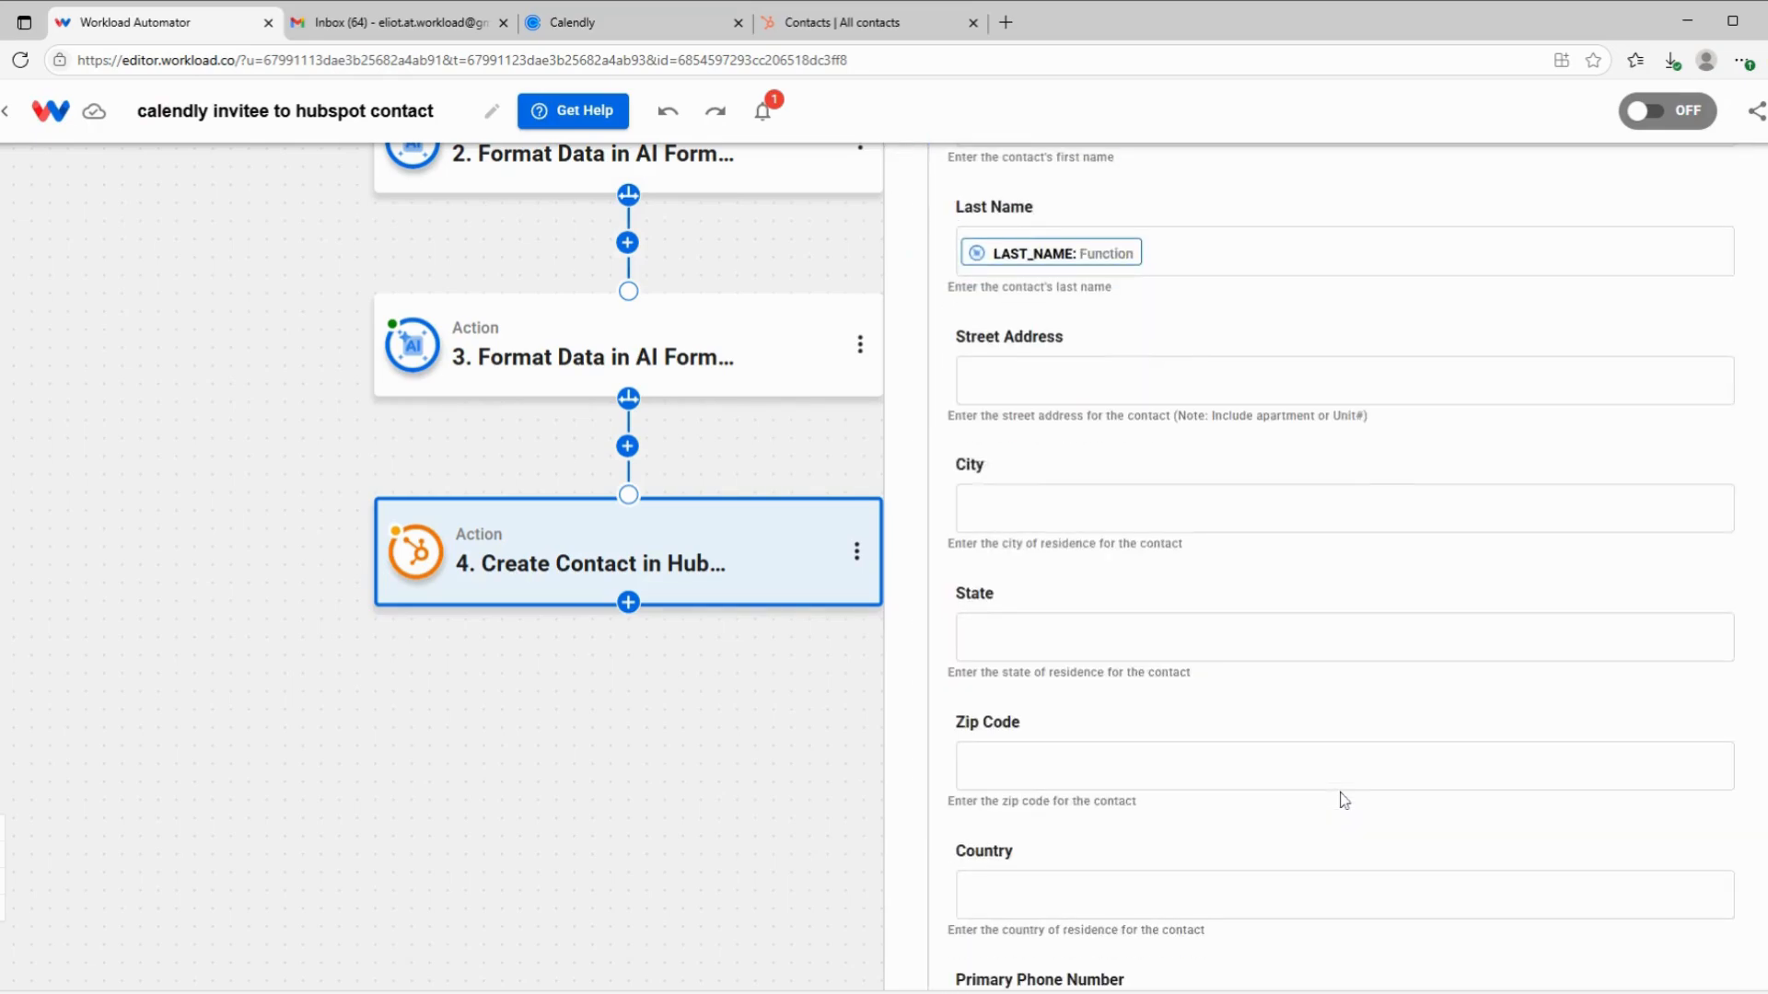
left_click(1260, 744)
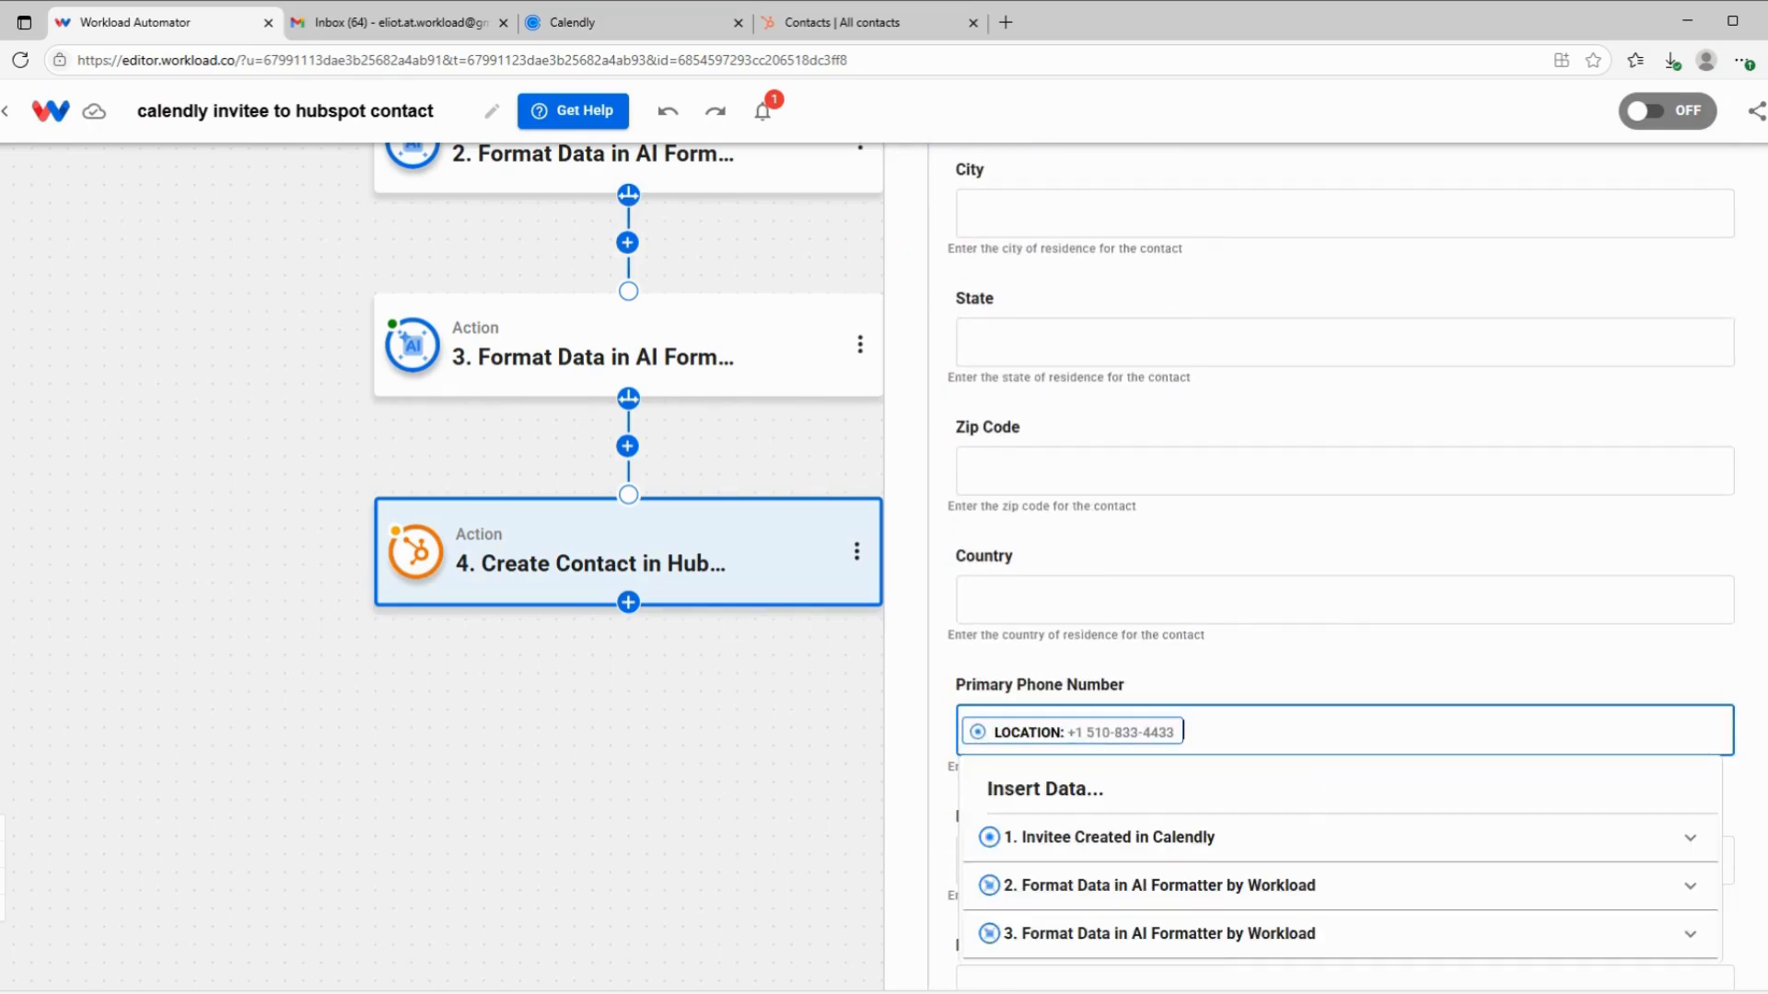
key("BackSpace")
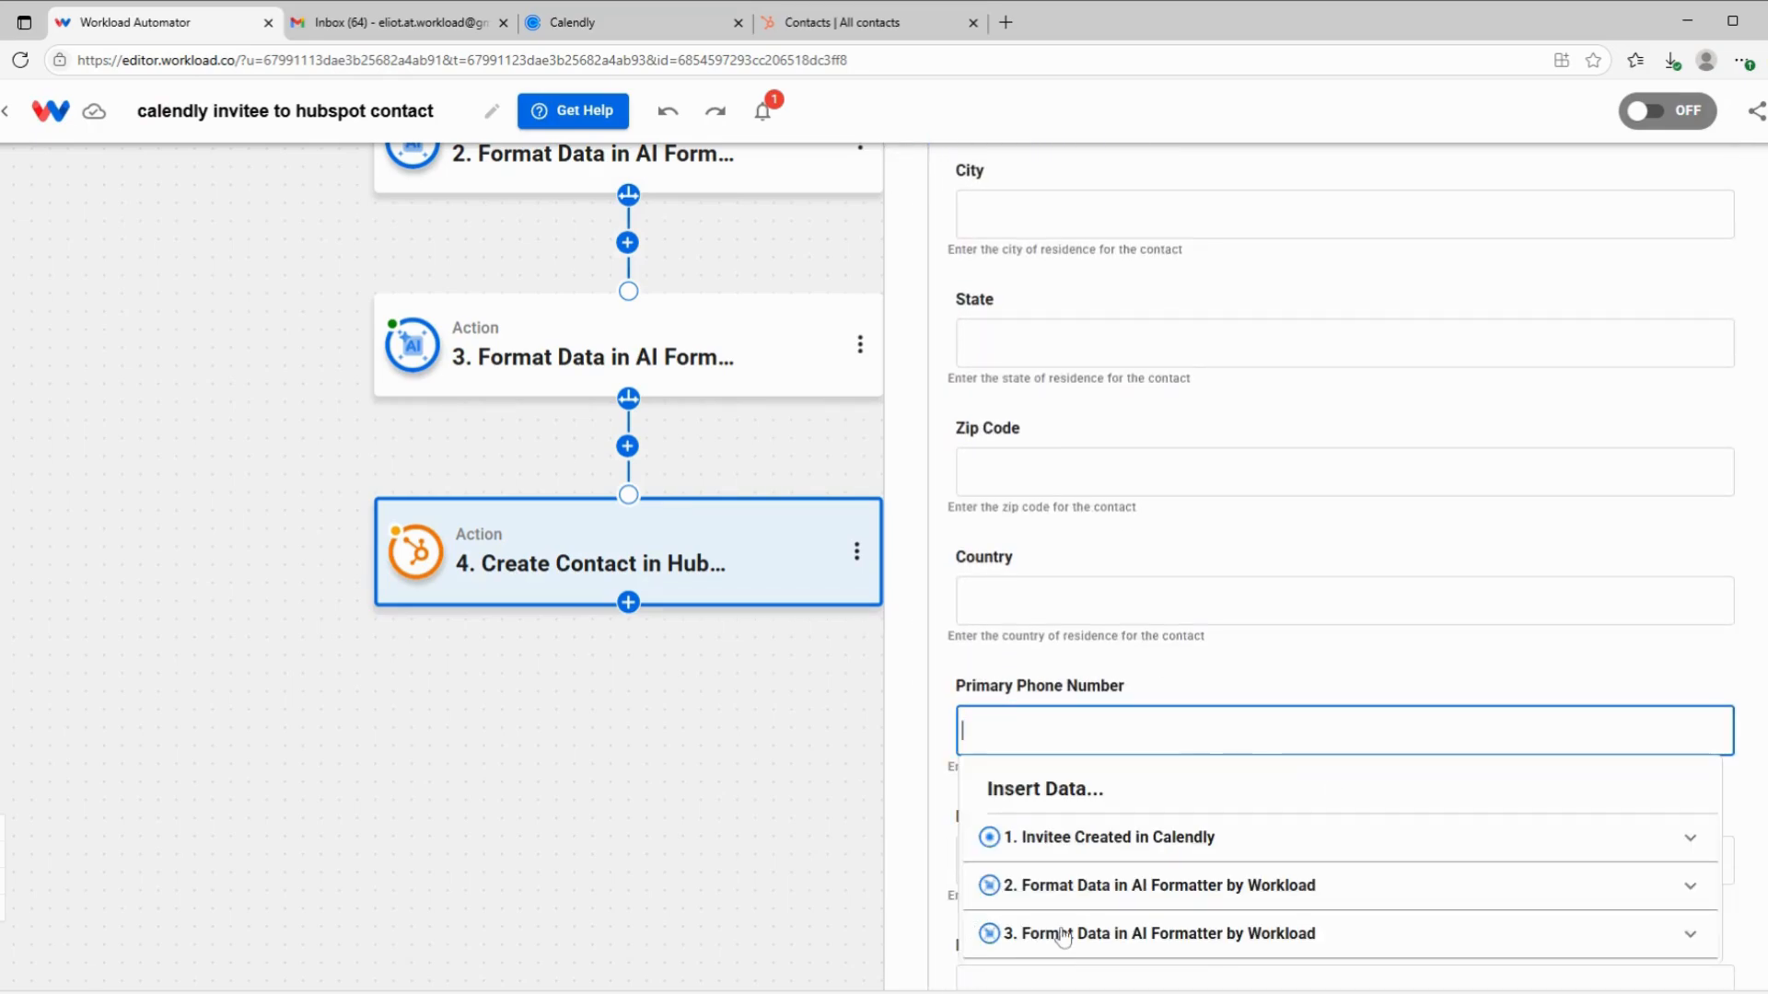
left_click(1146, 936)
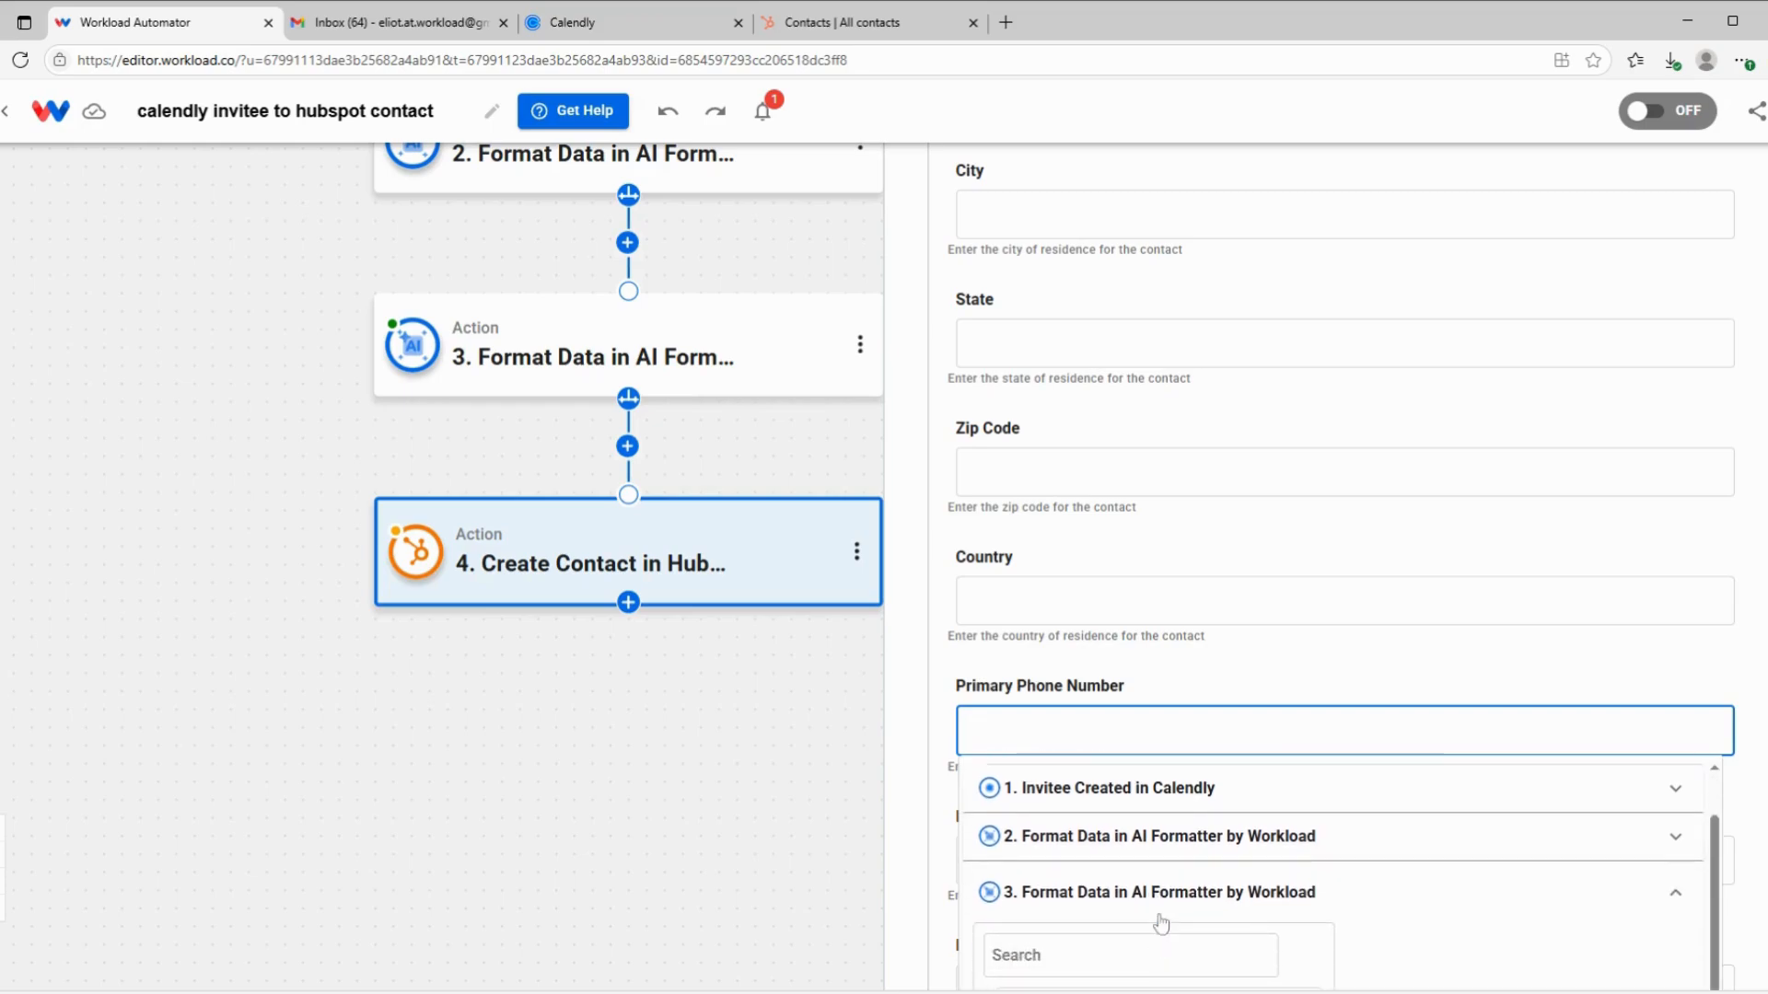
scroll(1435, 770, "down", 2)
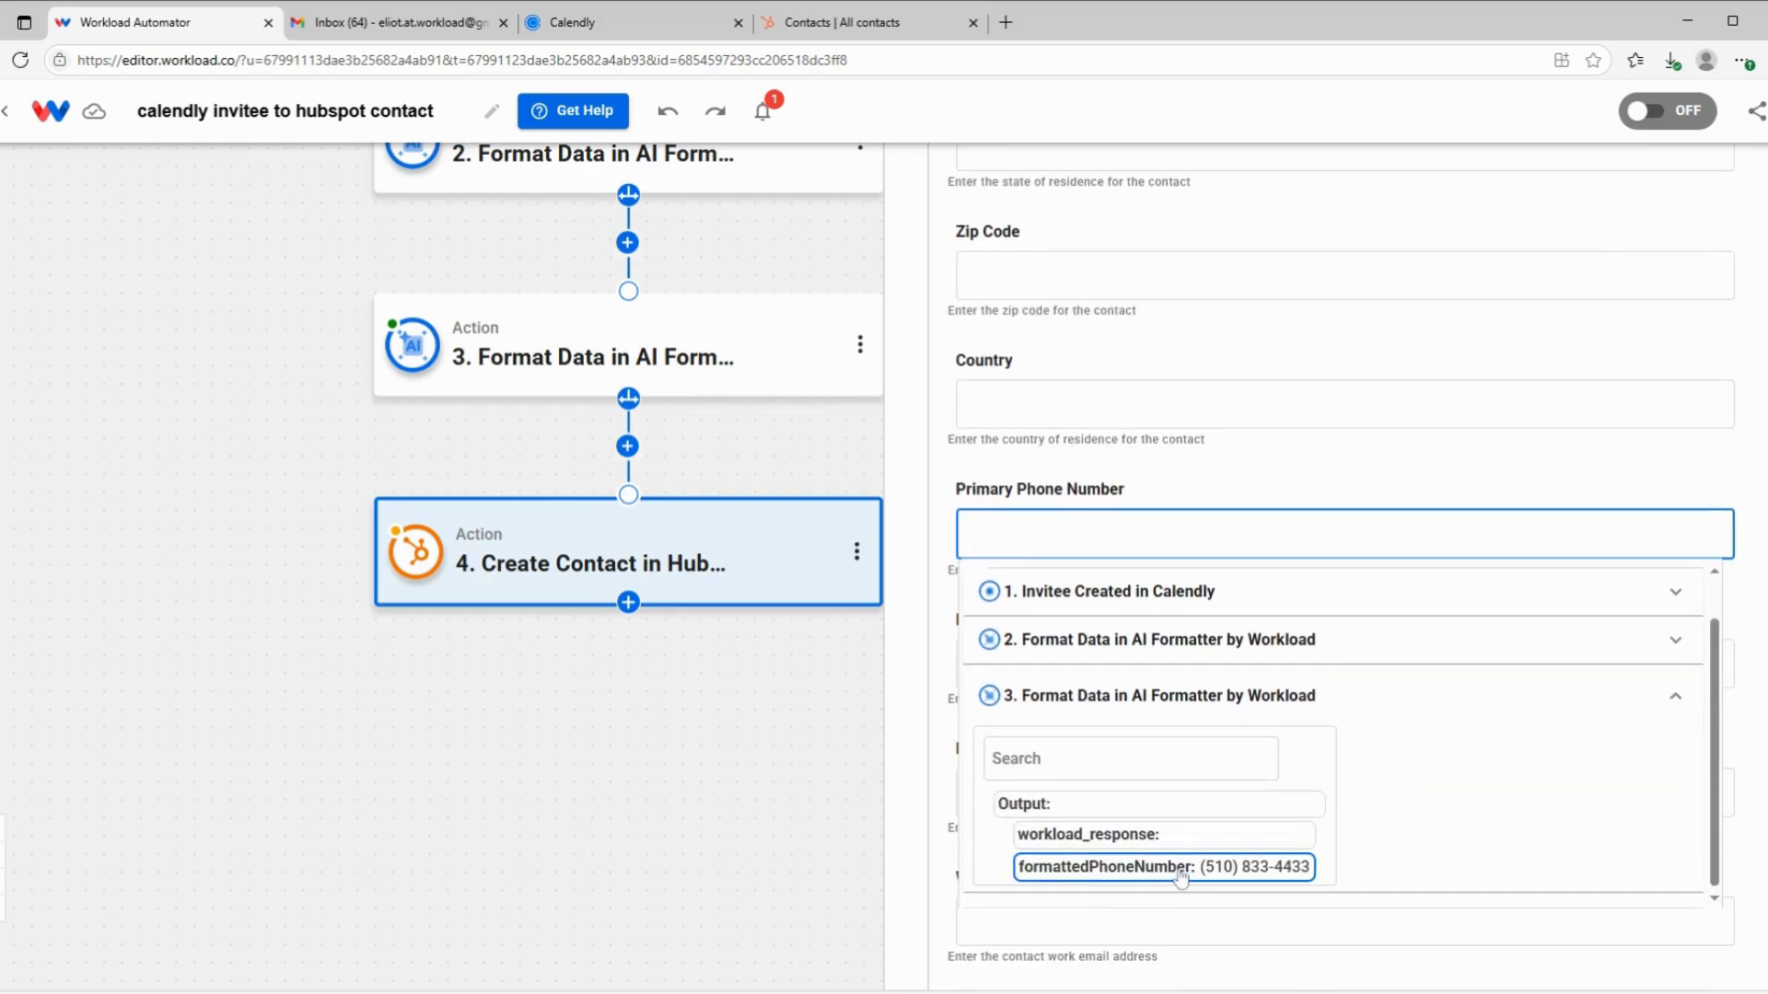
left_click(1182, 875)
left_click(1226, 470)
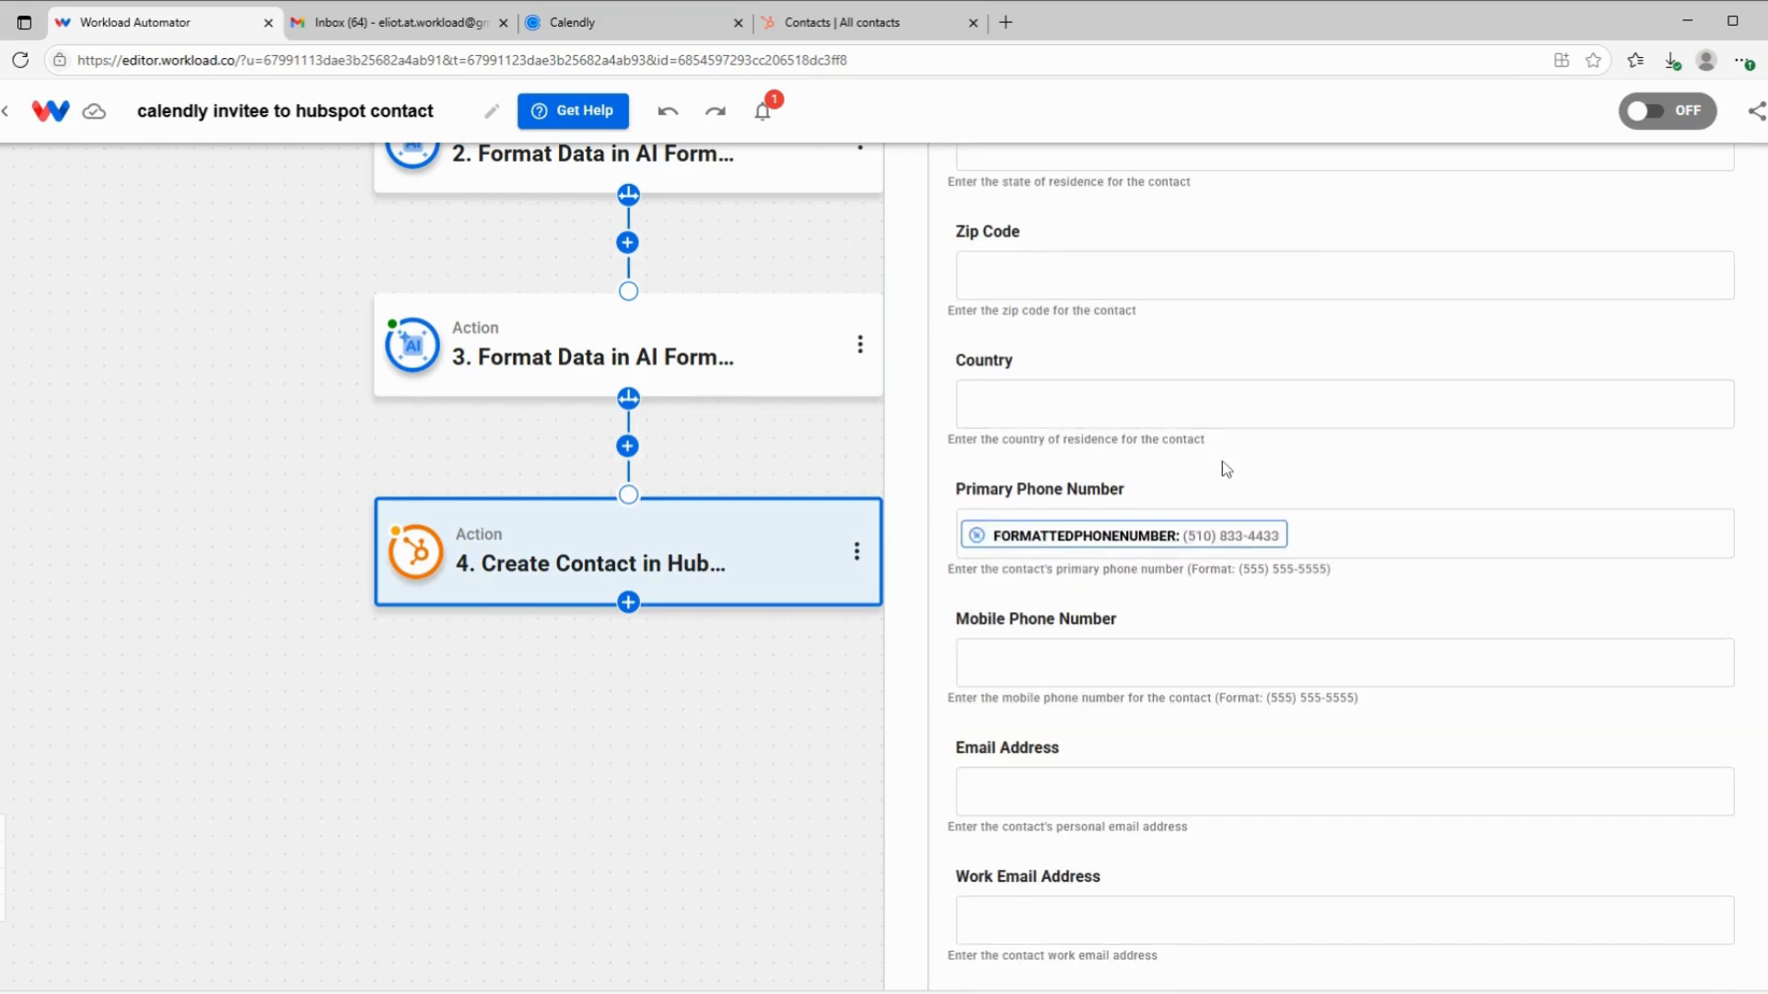
Map the email value from the Calendly Invitee Created trigger to the contact's Email Address field
scroll(1230, 485, "down", 3)
left_click(1007, 502)
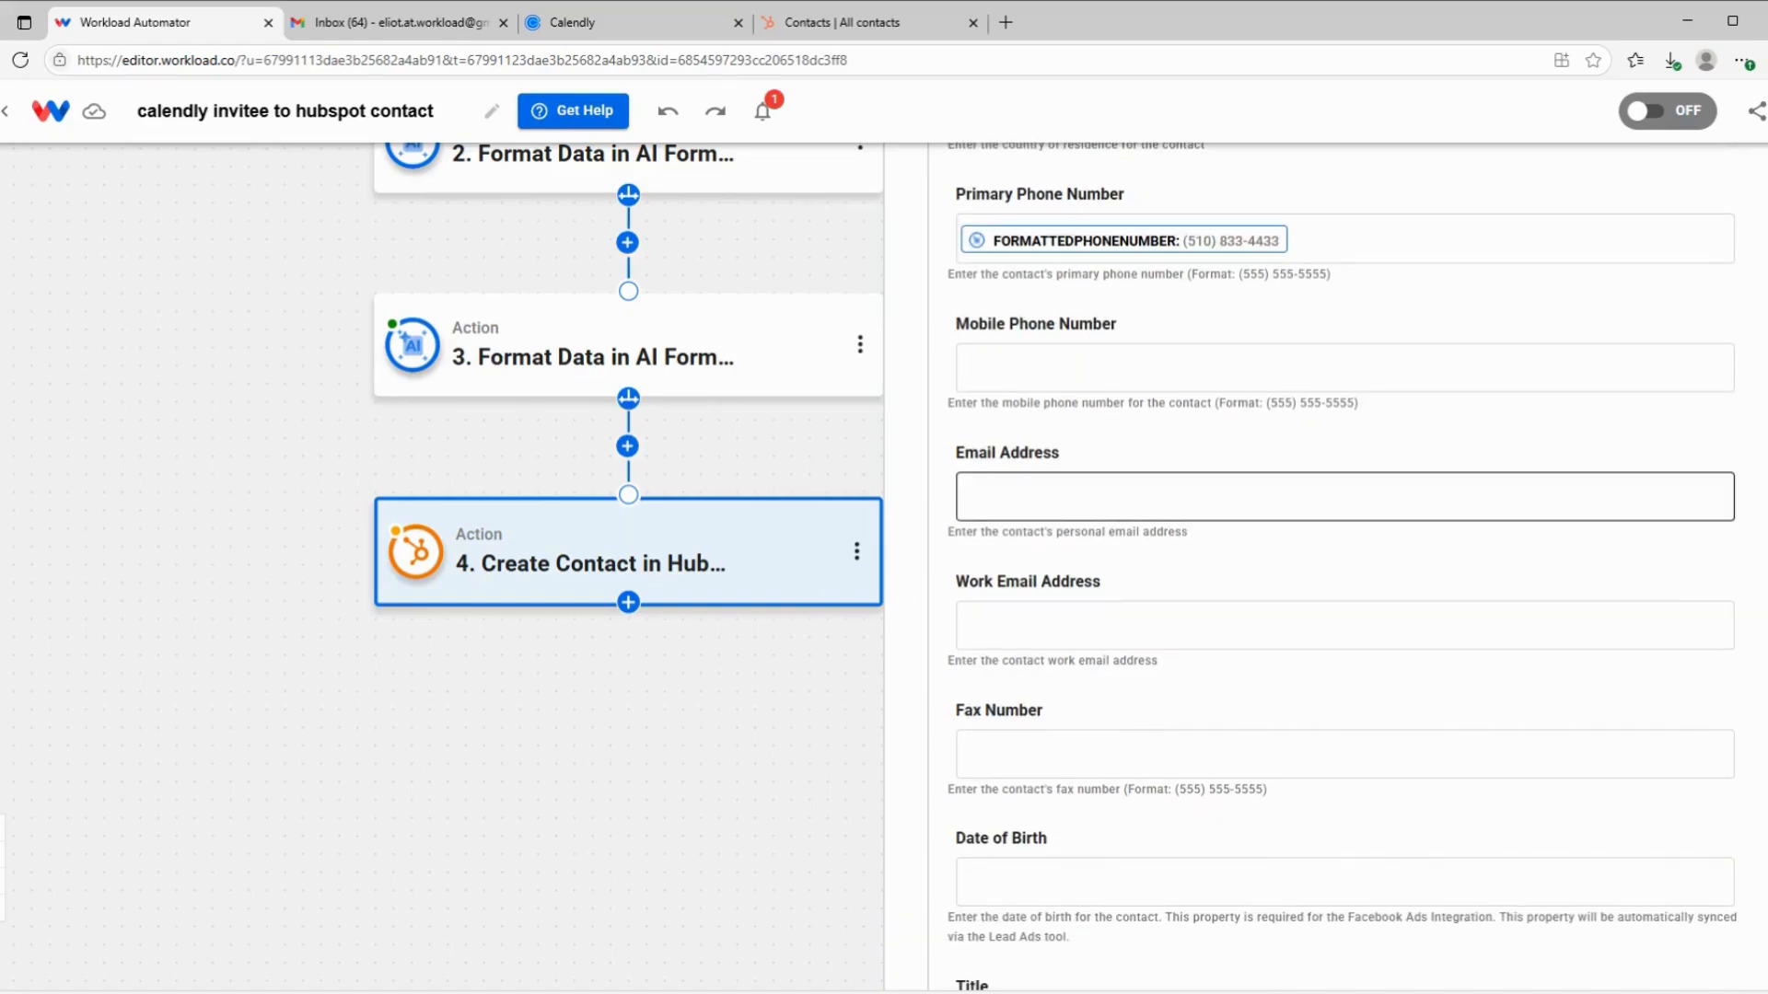
left_click(1103, 608)
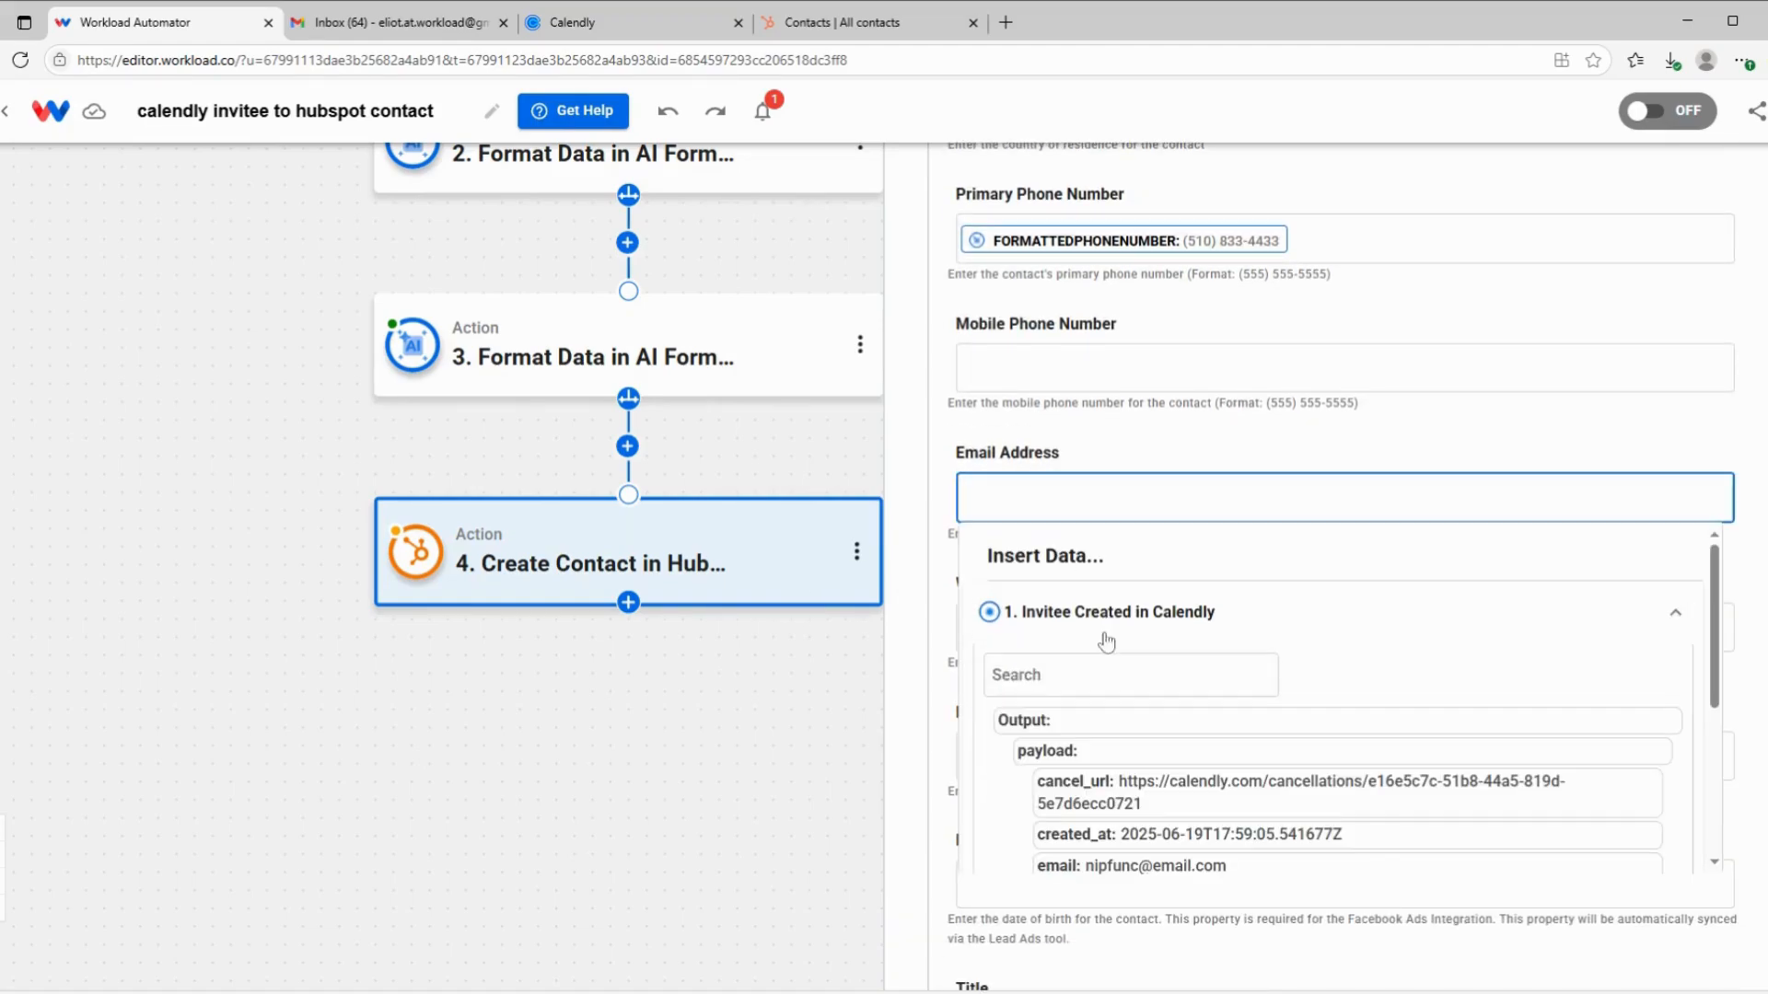
left_click(1133, 865)
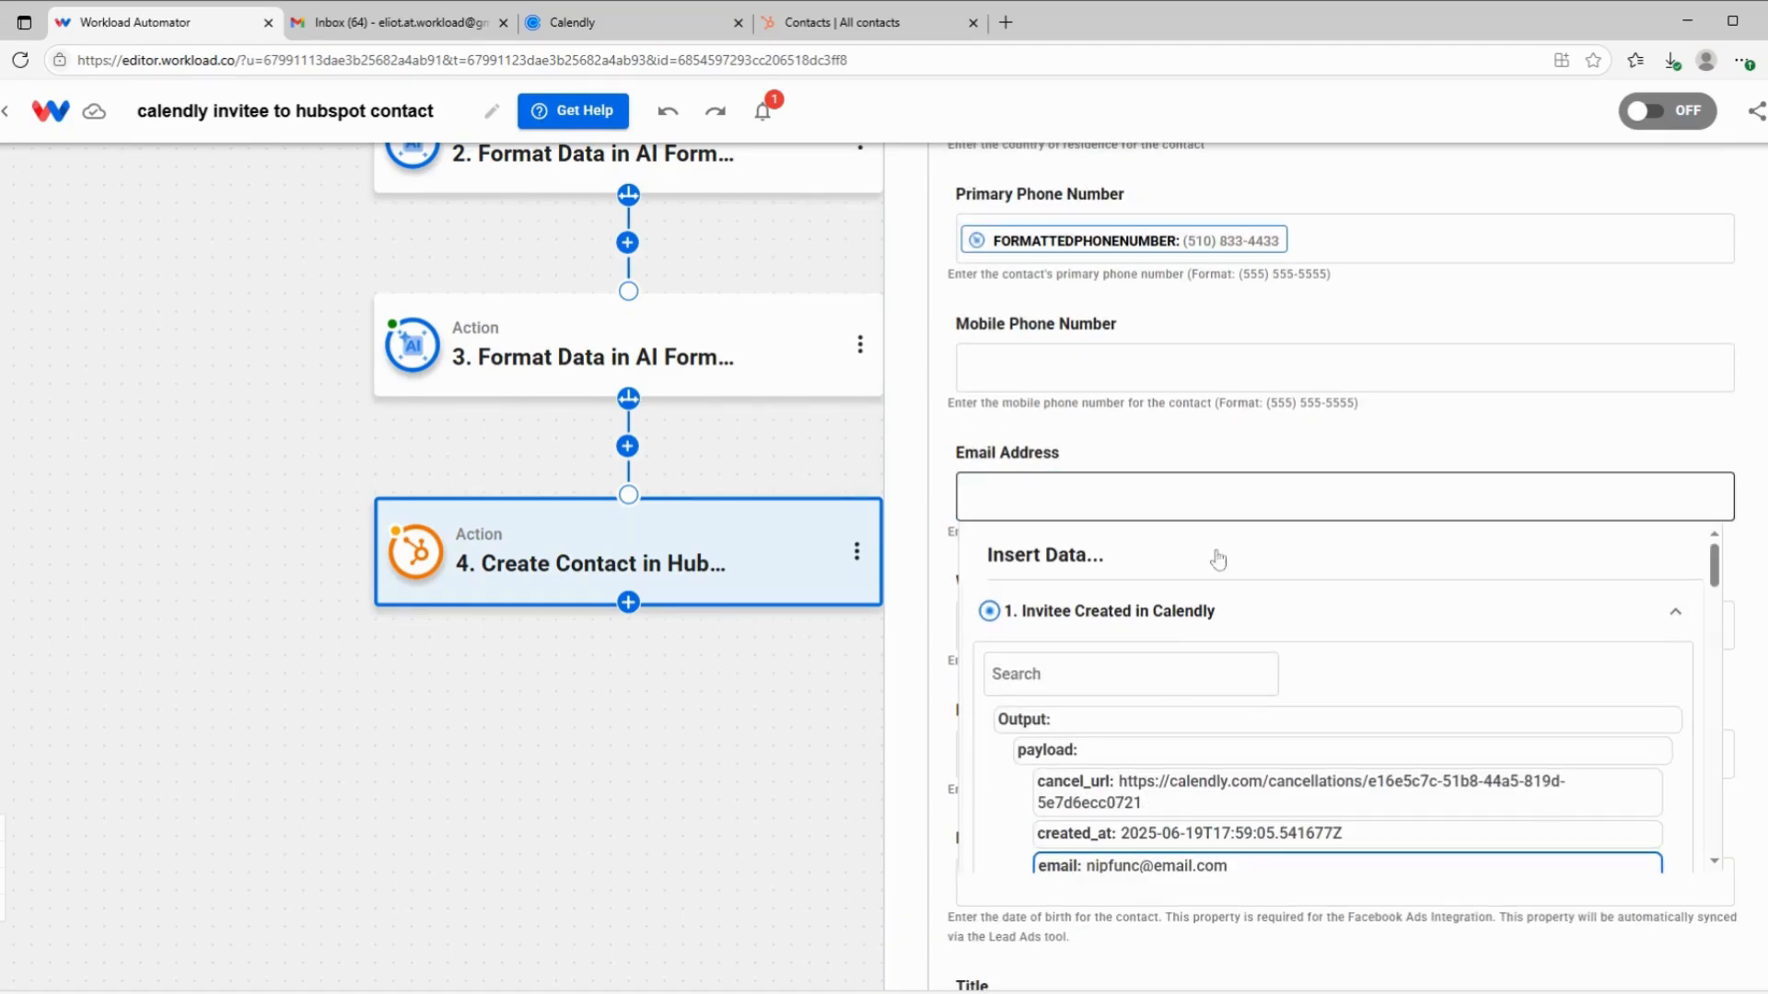
left_click(1230, 432)
Save the HubSpot Create Contact action, run its test, review the response data, and finish the step
scroll(1225, 604, "down", 1)
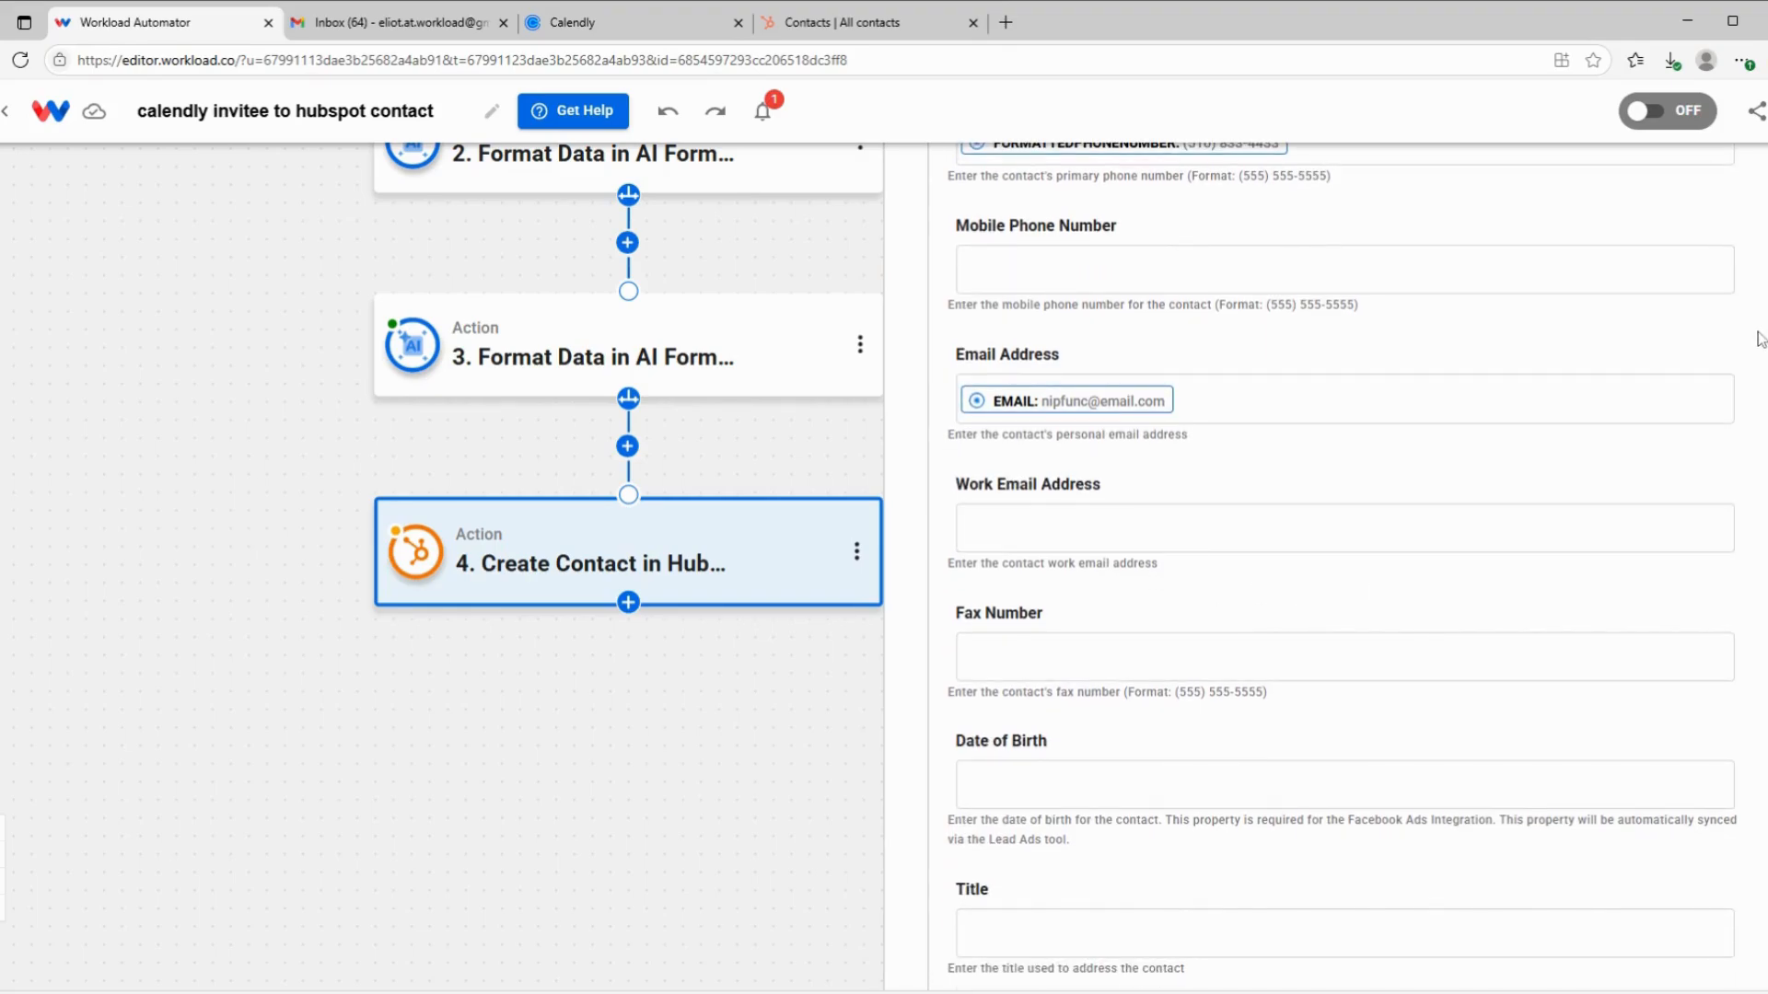
left_click_drag(1759, 333, 1741, 576)
scroll(1298, 737, "down", 20)
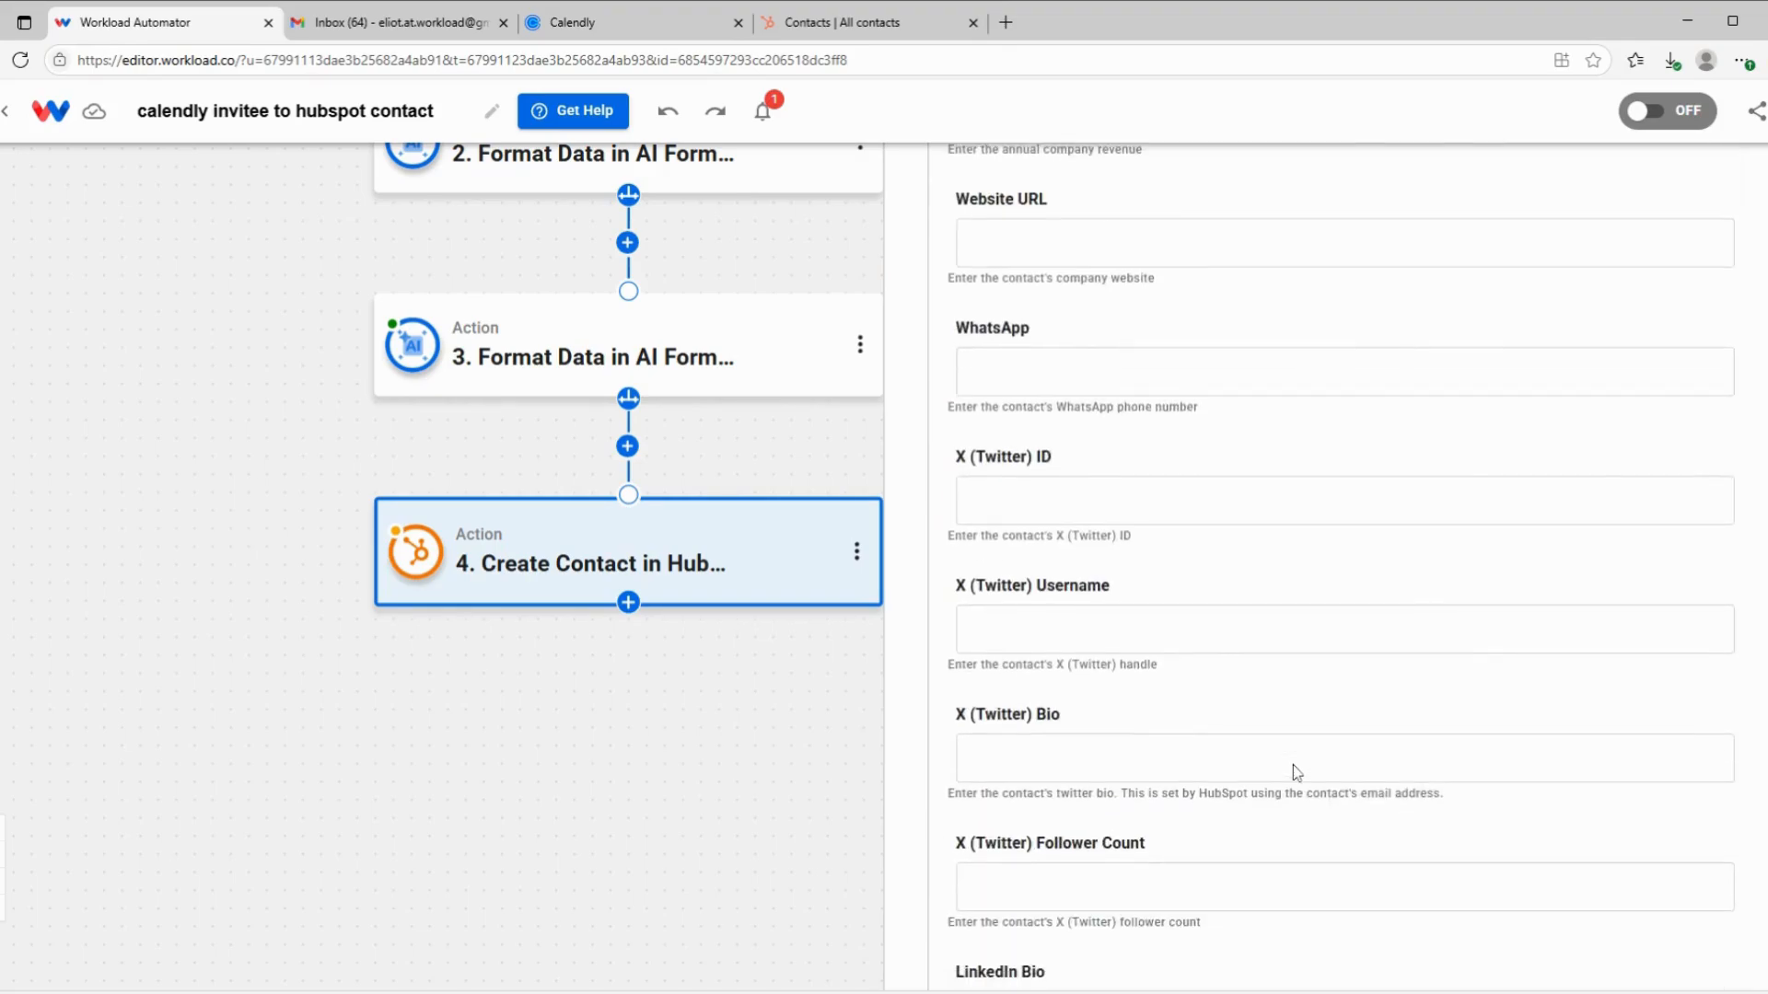
scroll(1313, 767, "down", 10)
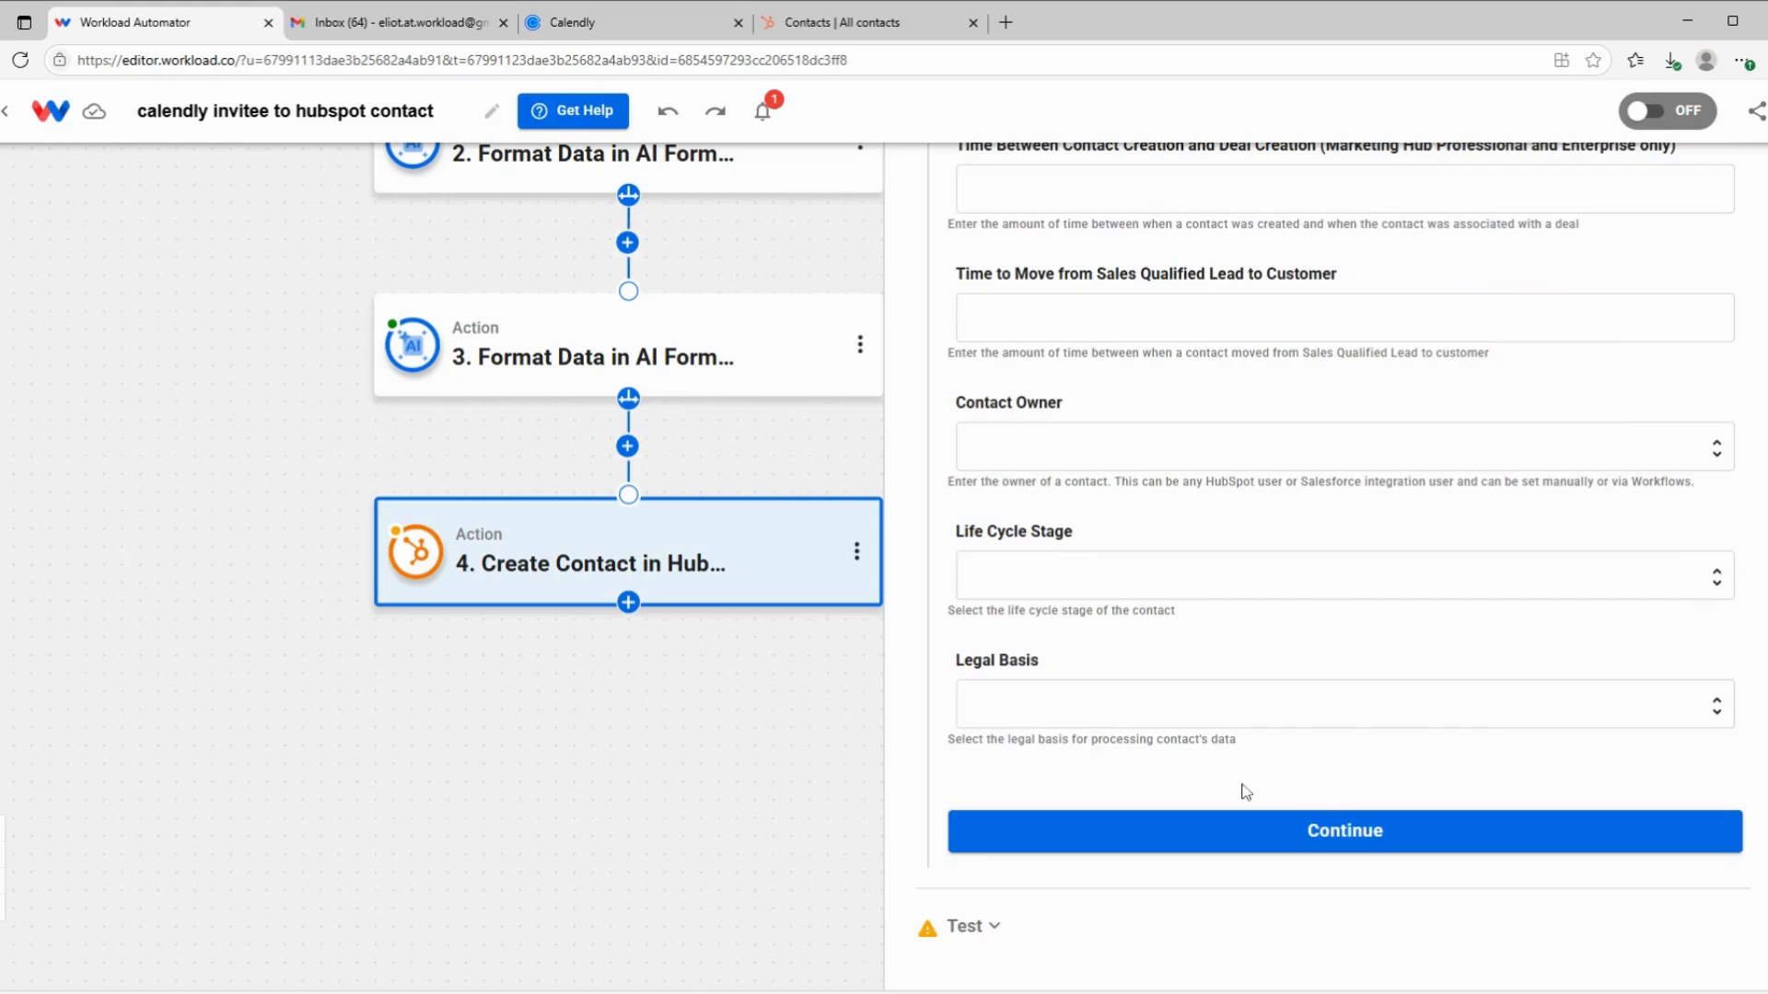
left_click(1252, 825)
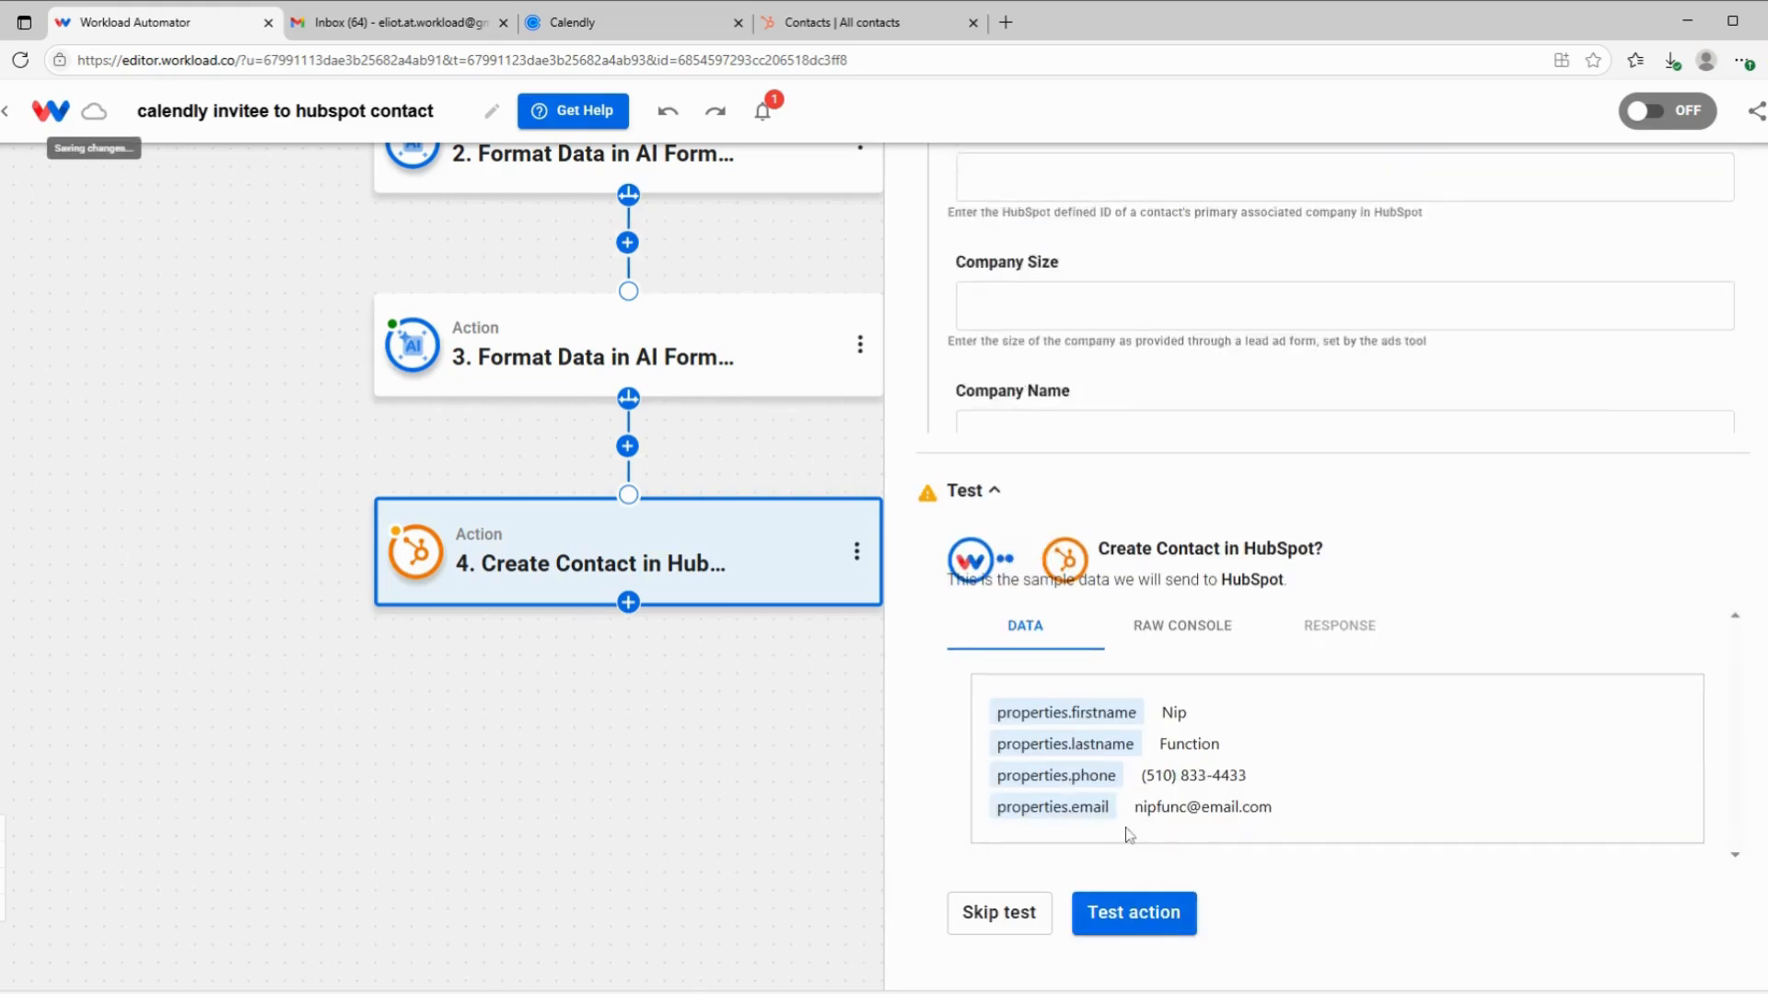
left_click(1154, 926)
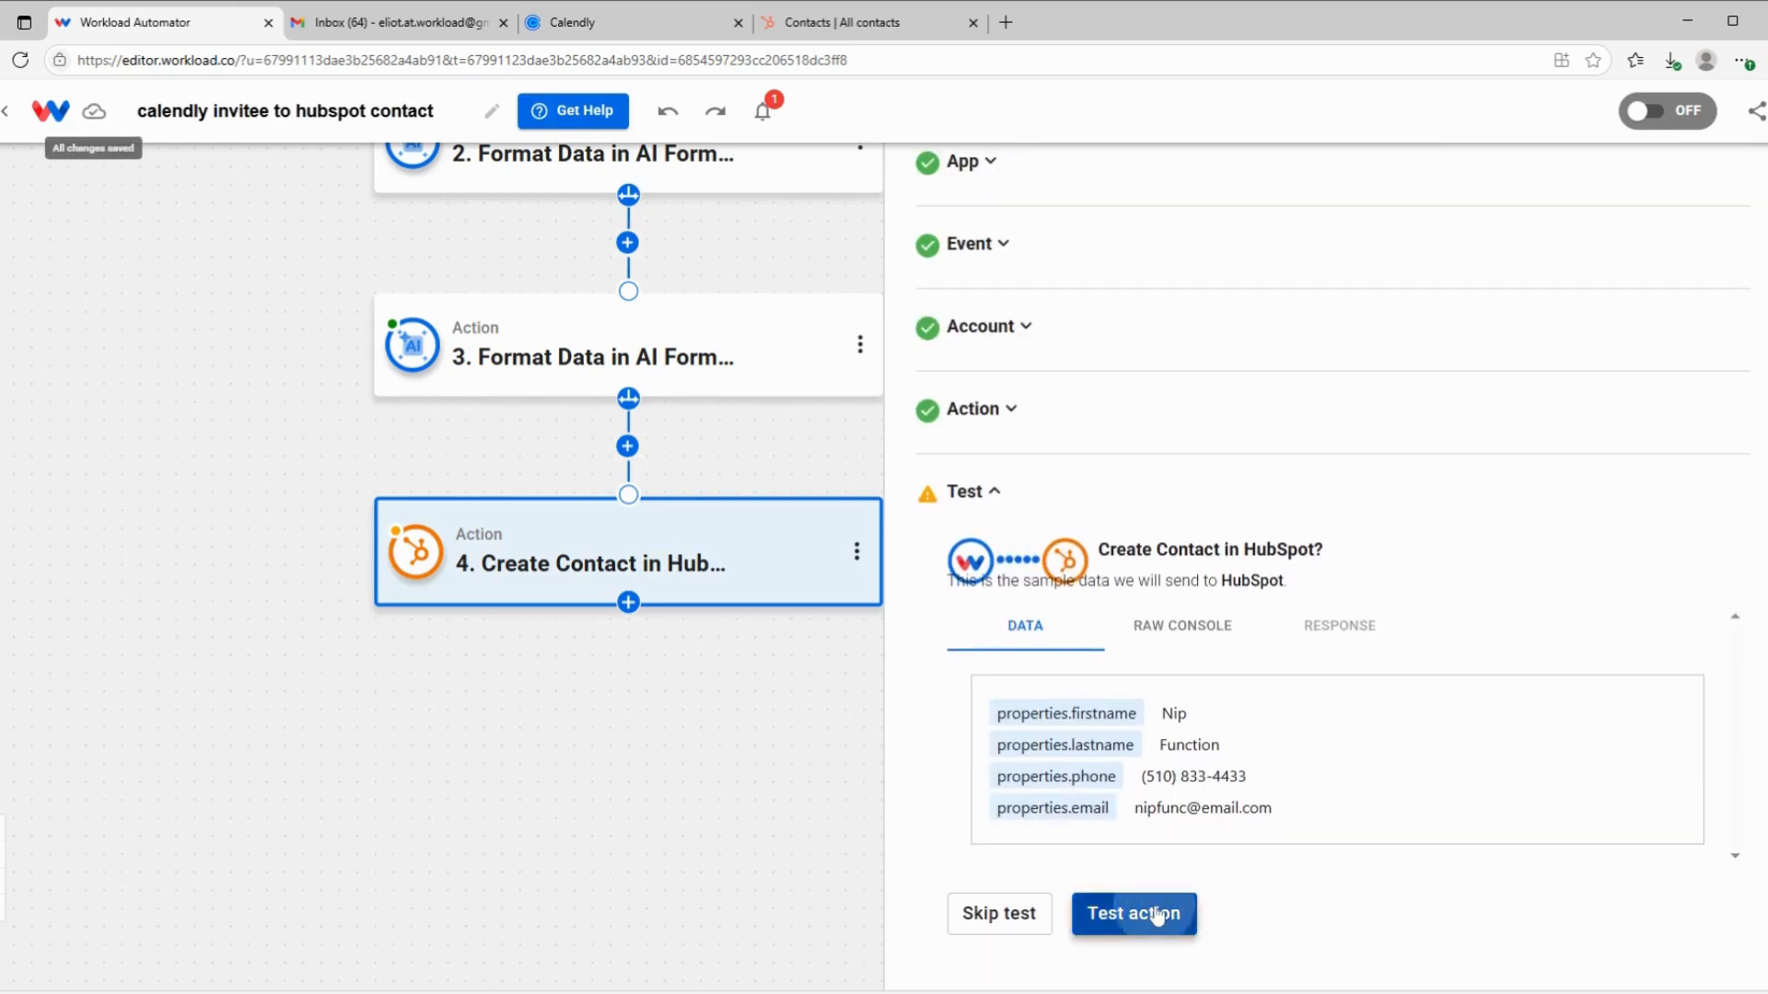
scroll(1217, 848, "down", 15)
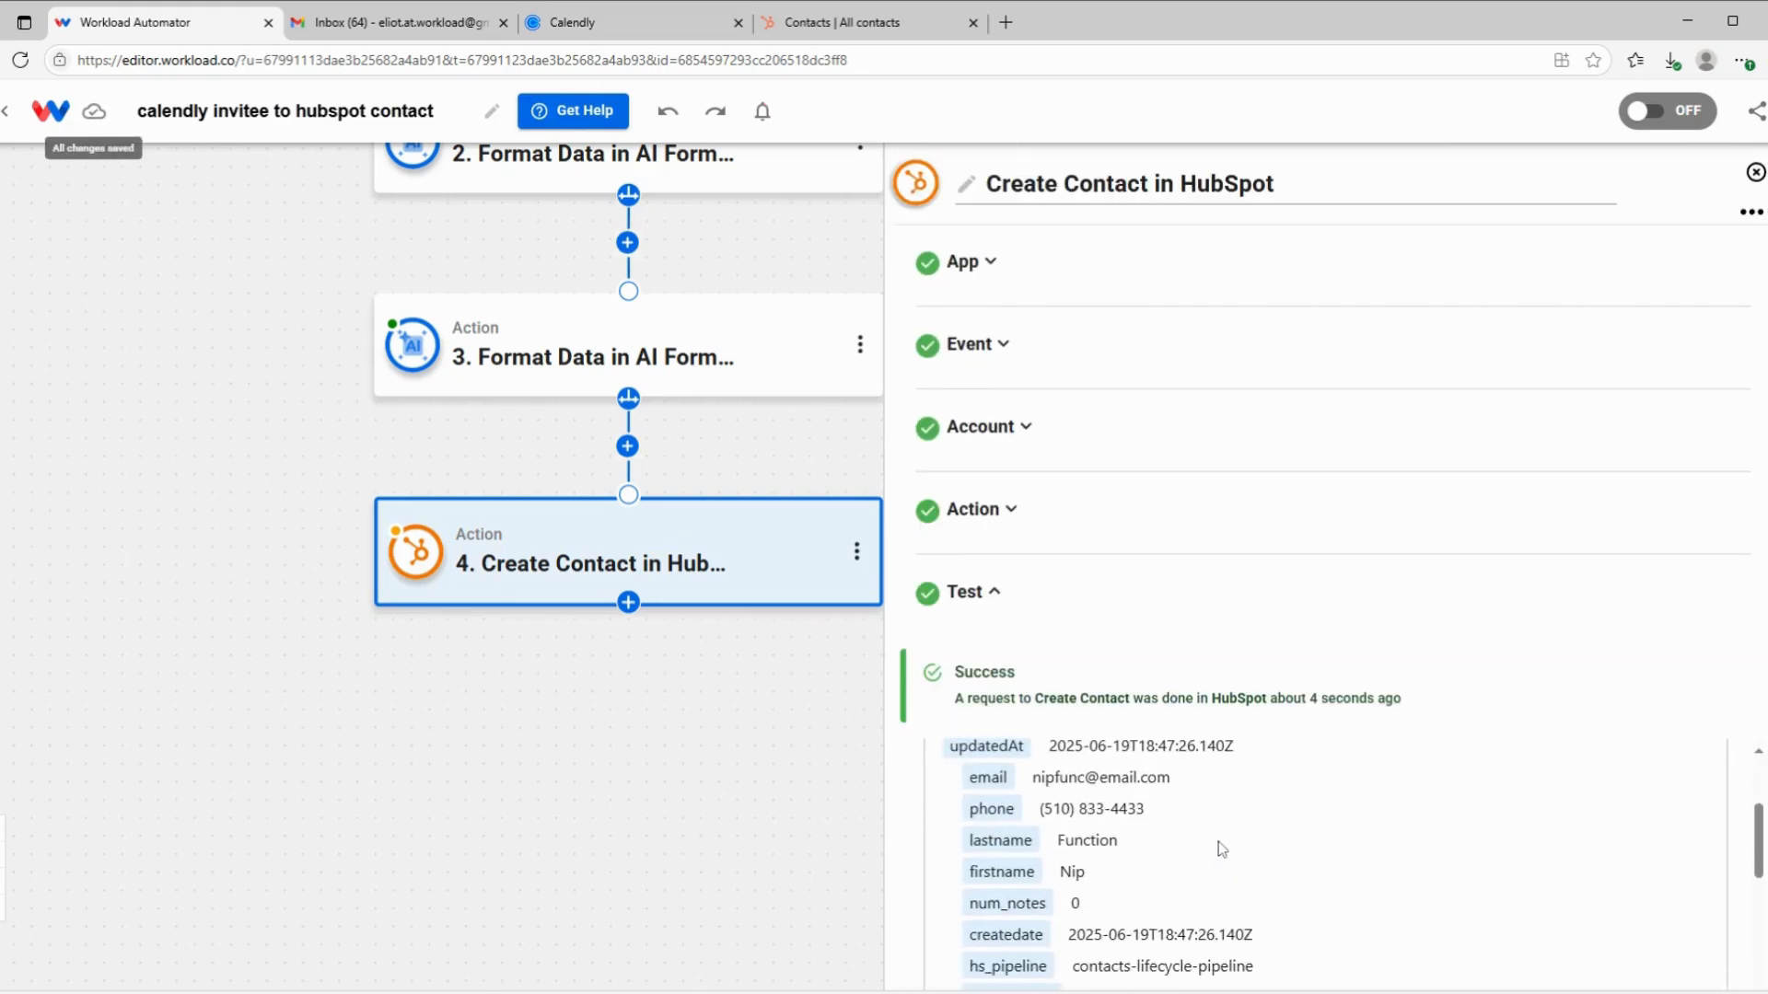
scroll(1445, 735, "down", 3)
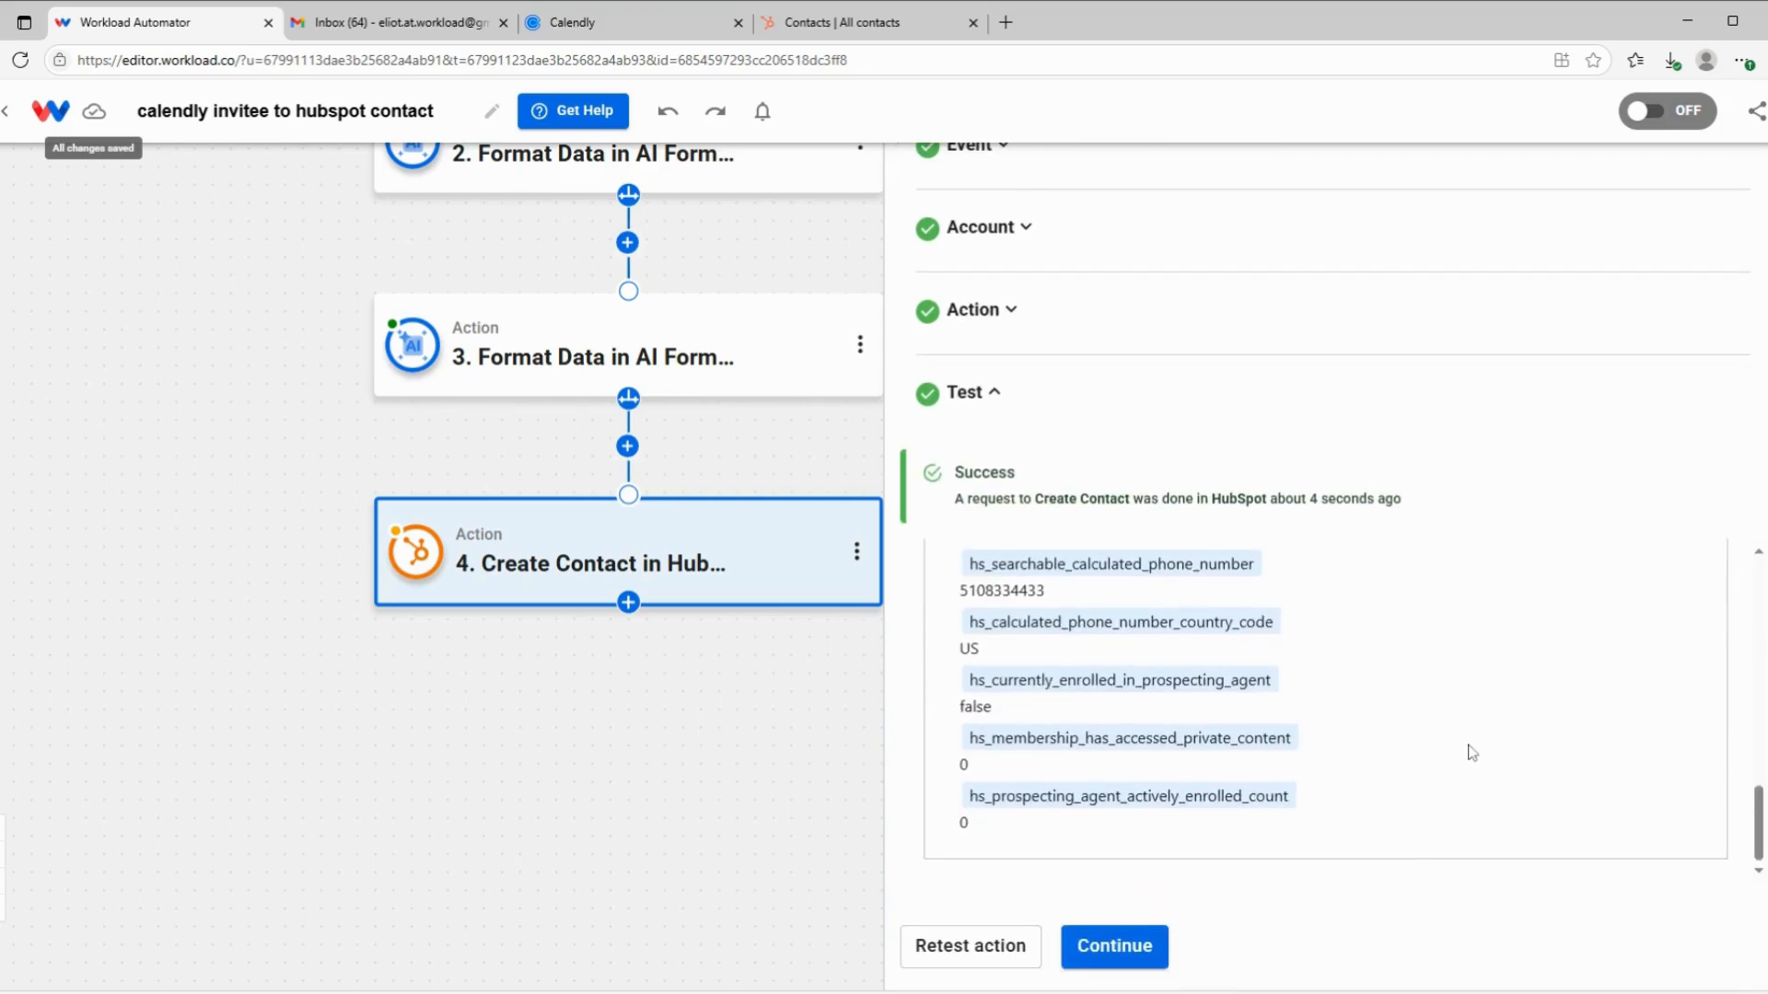
left_click(1142, 932)
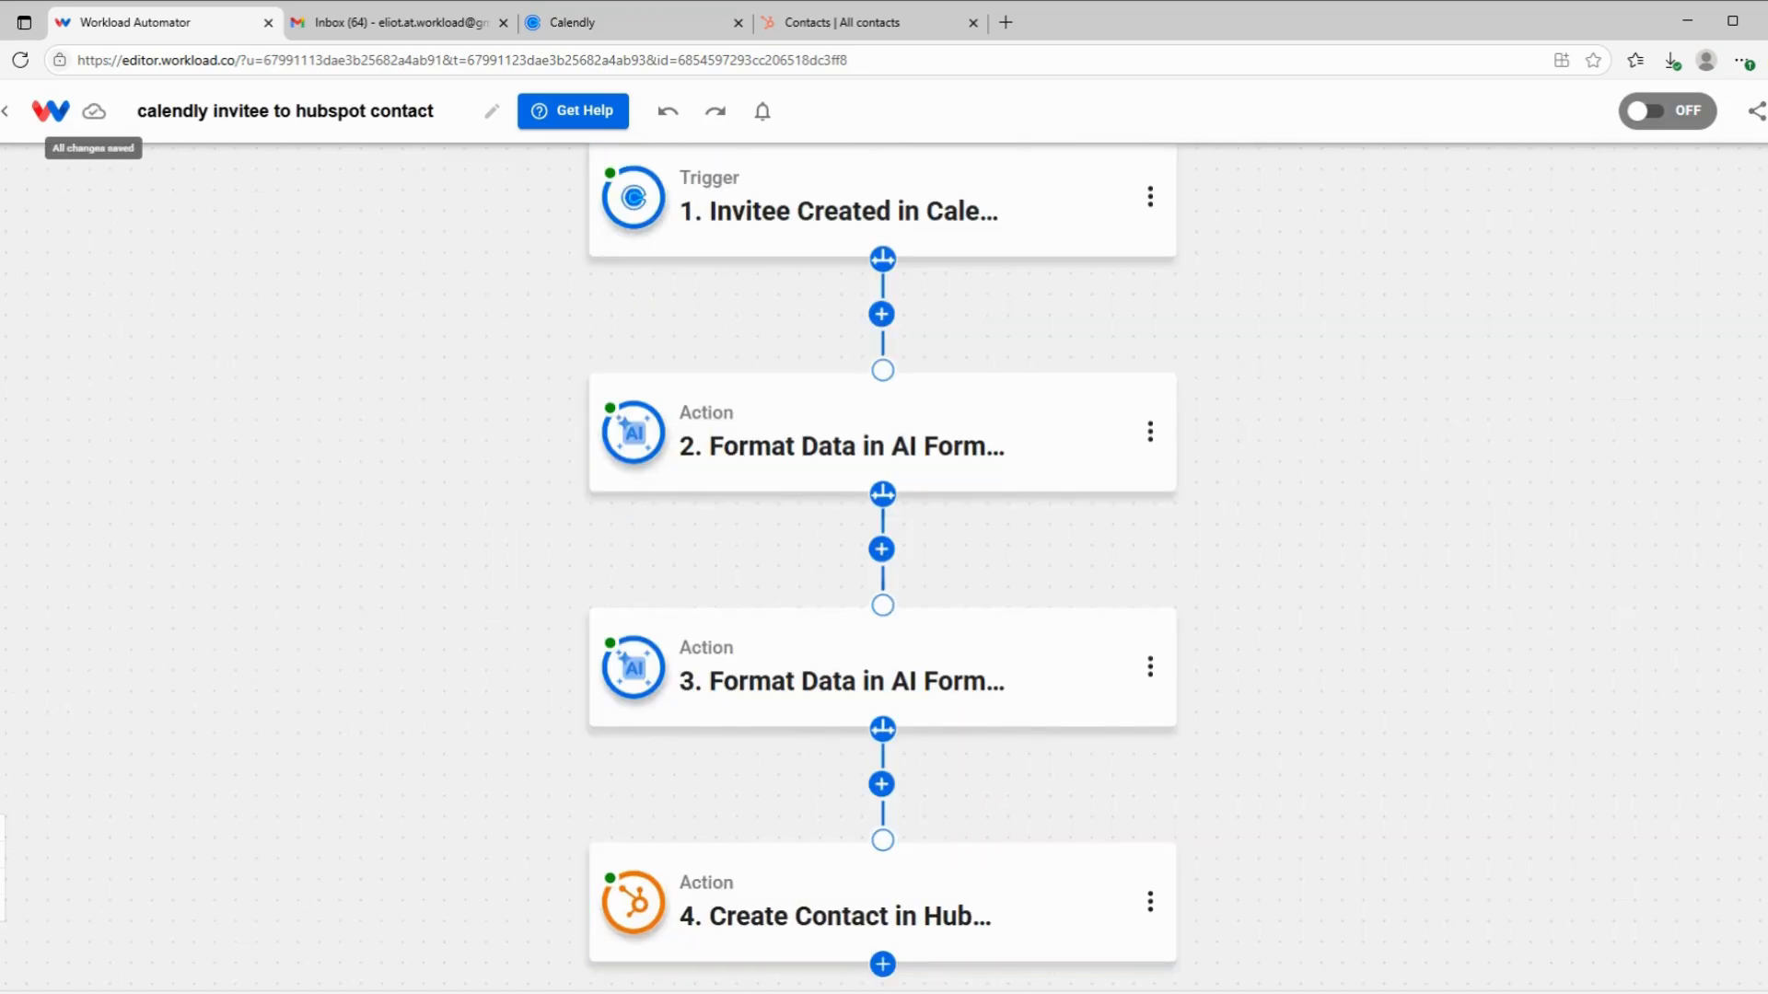
Switch to the HubSpot contacts list and reload it to check for the test contact
left_click(813, 26)
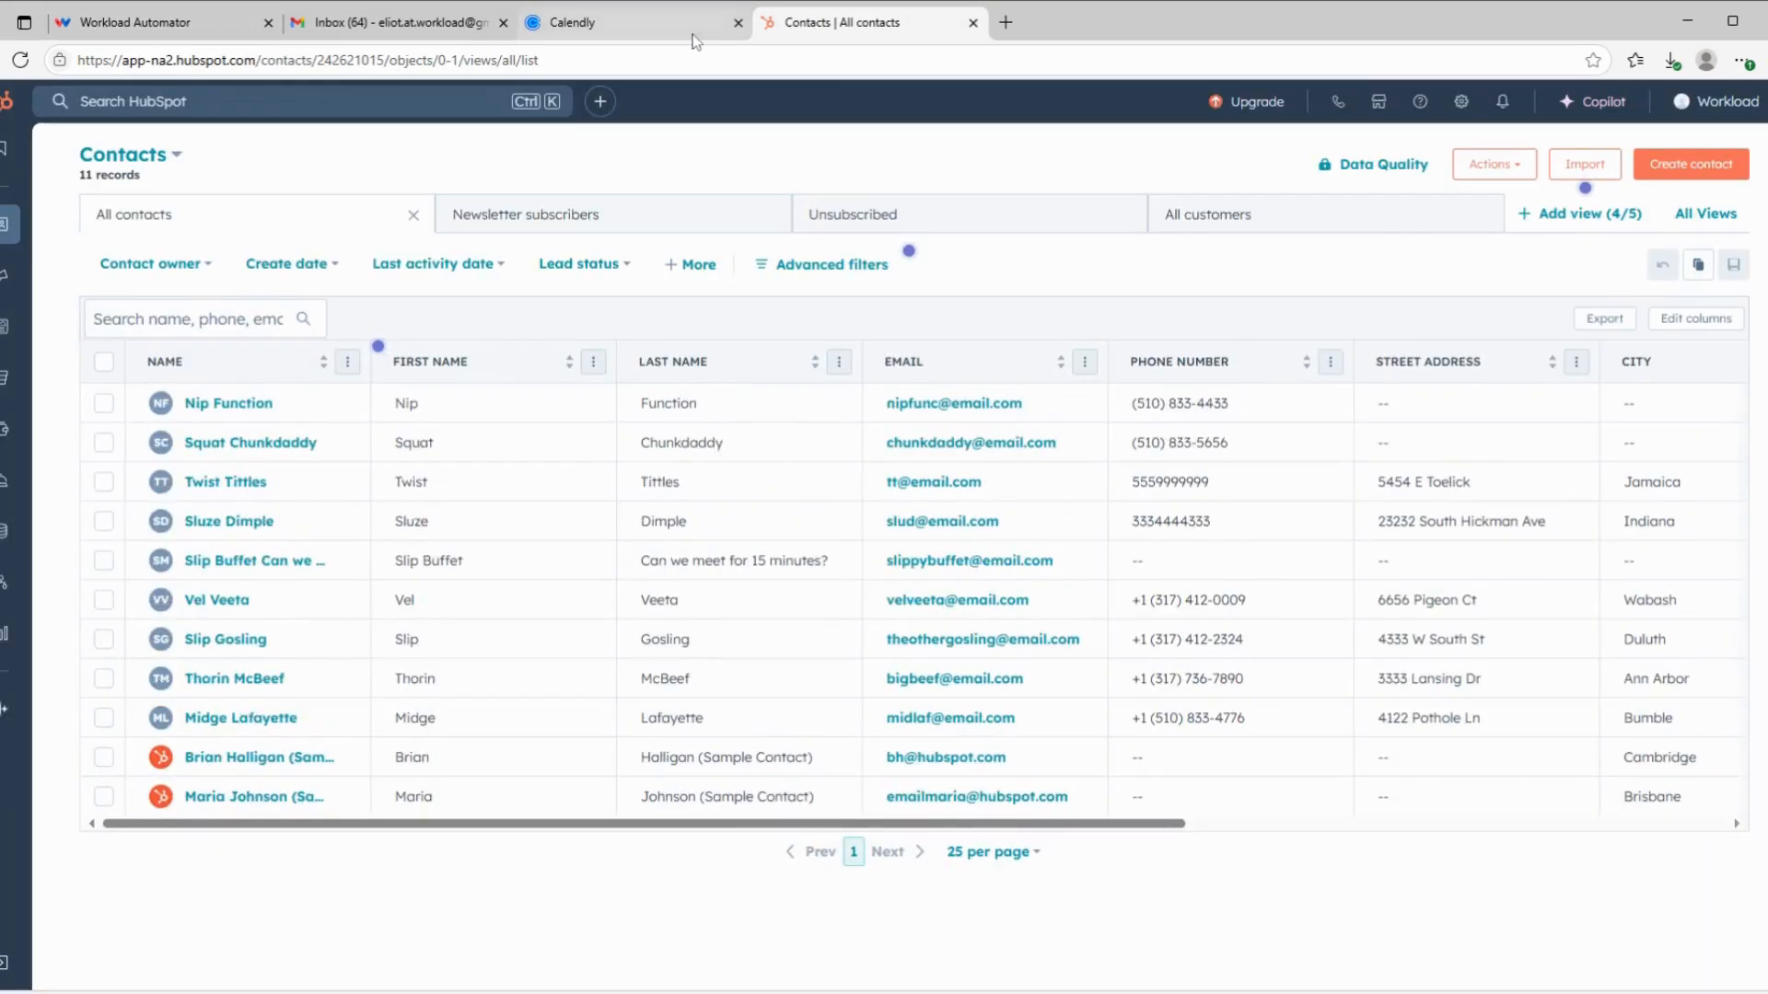
key("ctrl+l")
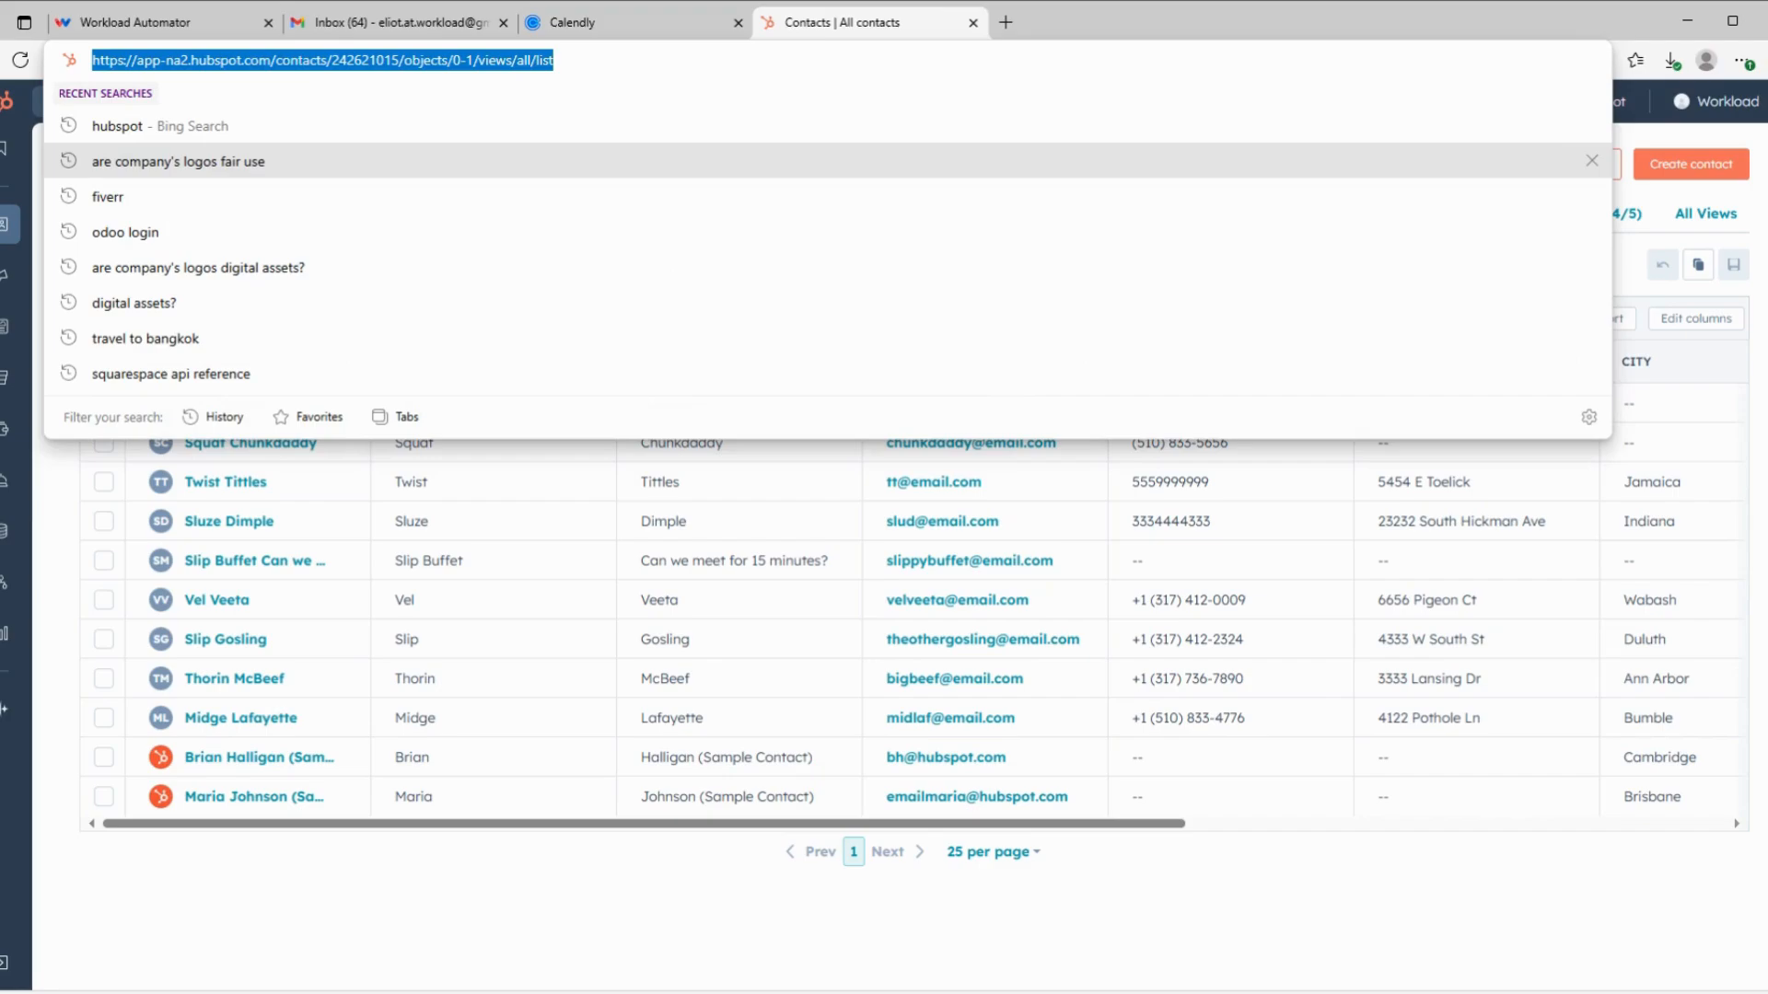
key("Return")
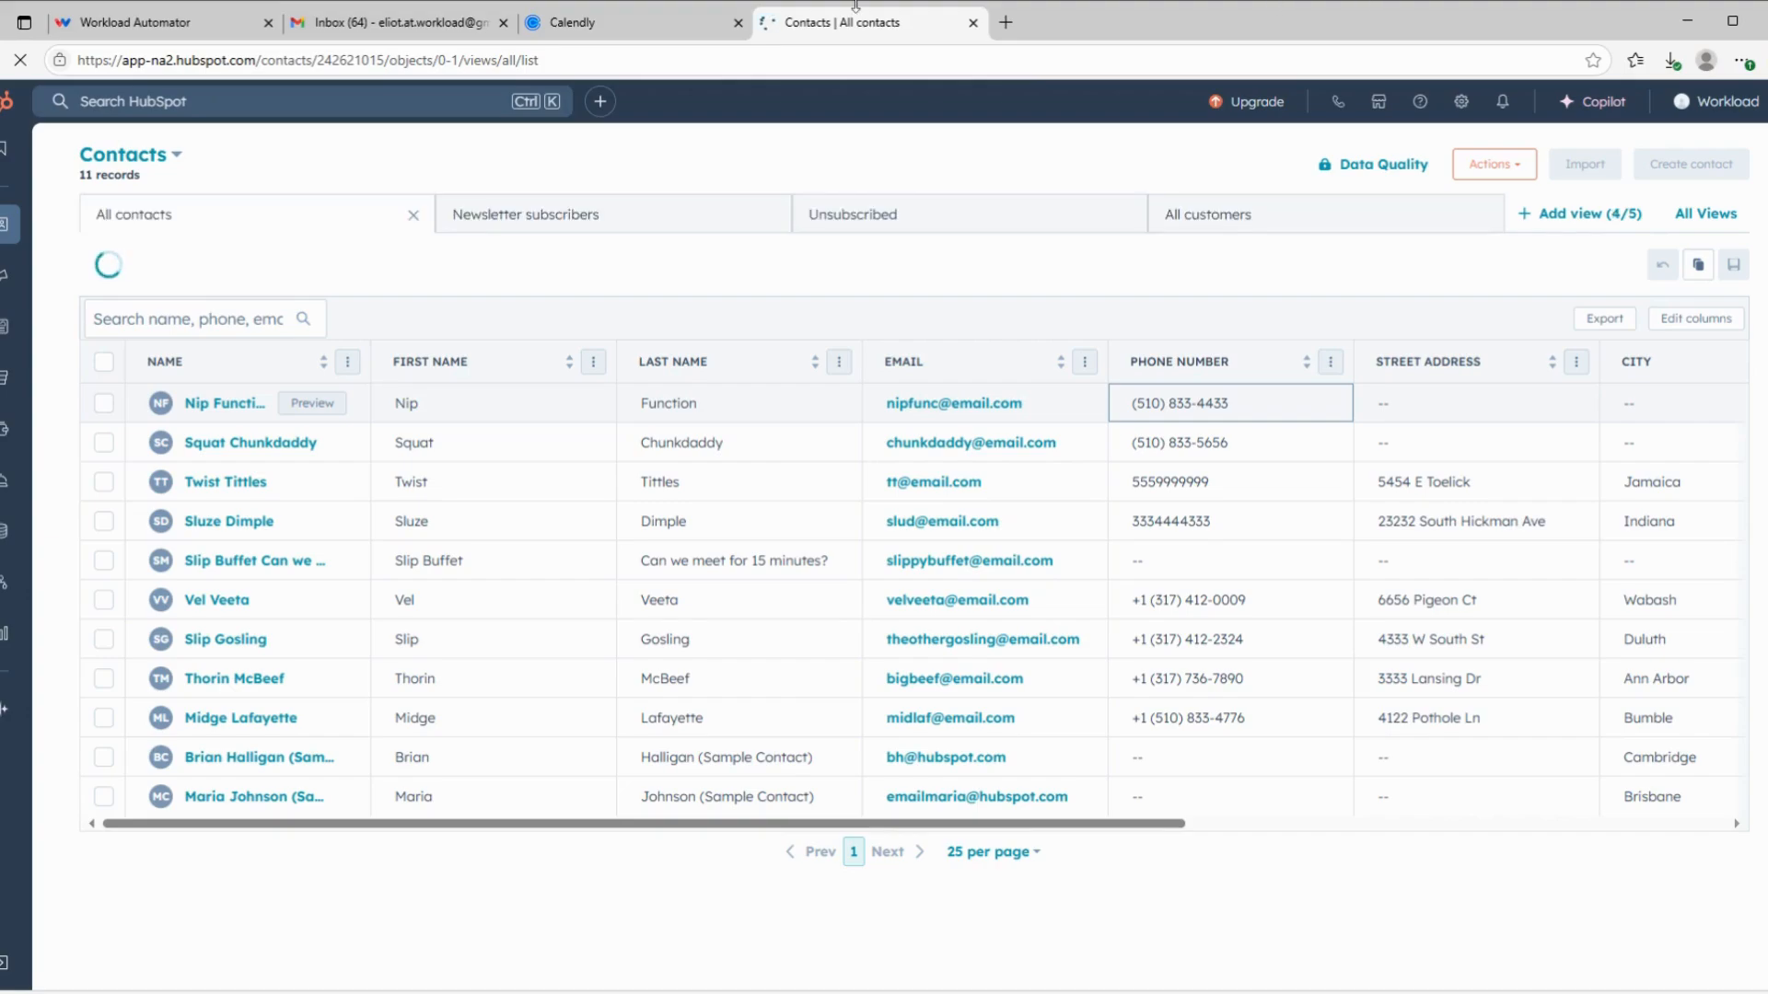
Return to the Workload editor and activate the "calendly invitee to hubspot contact" workflow
left_click(175, 37)
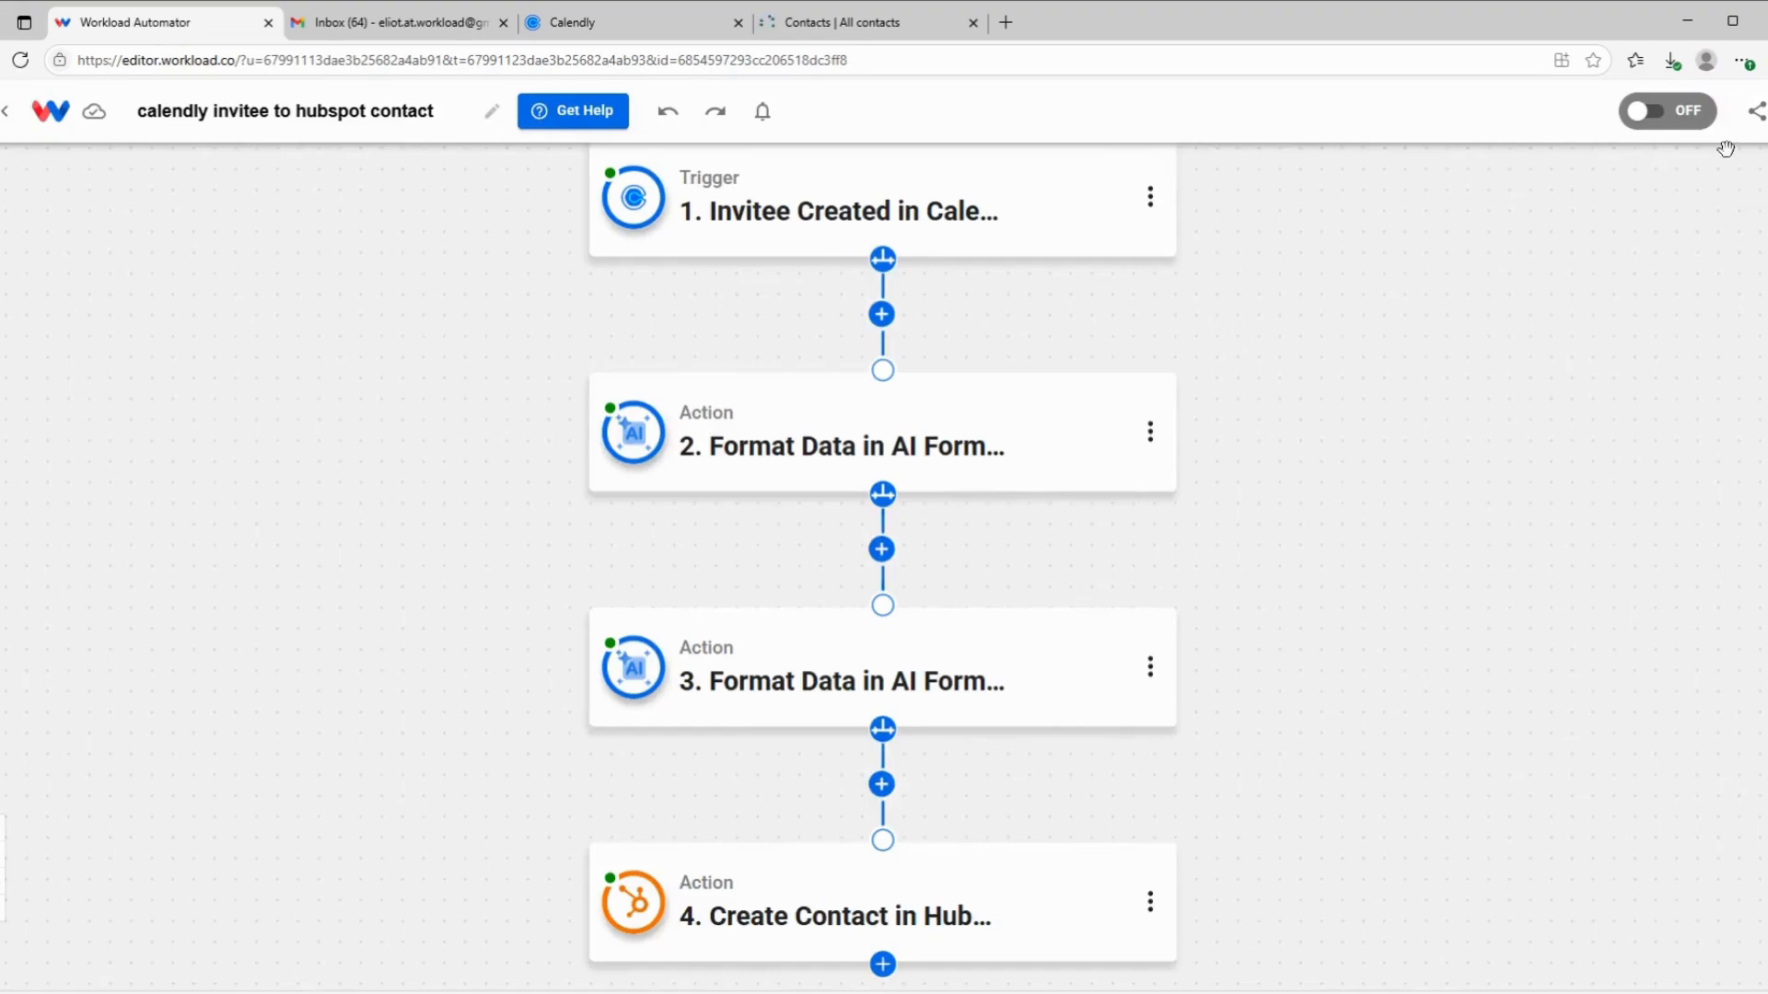
left_click(1657, 111)
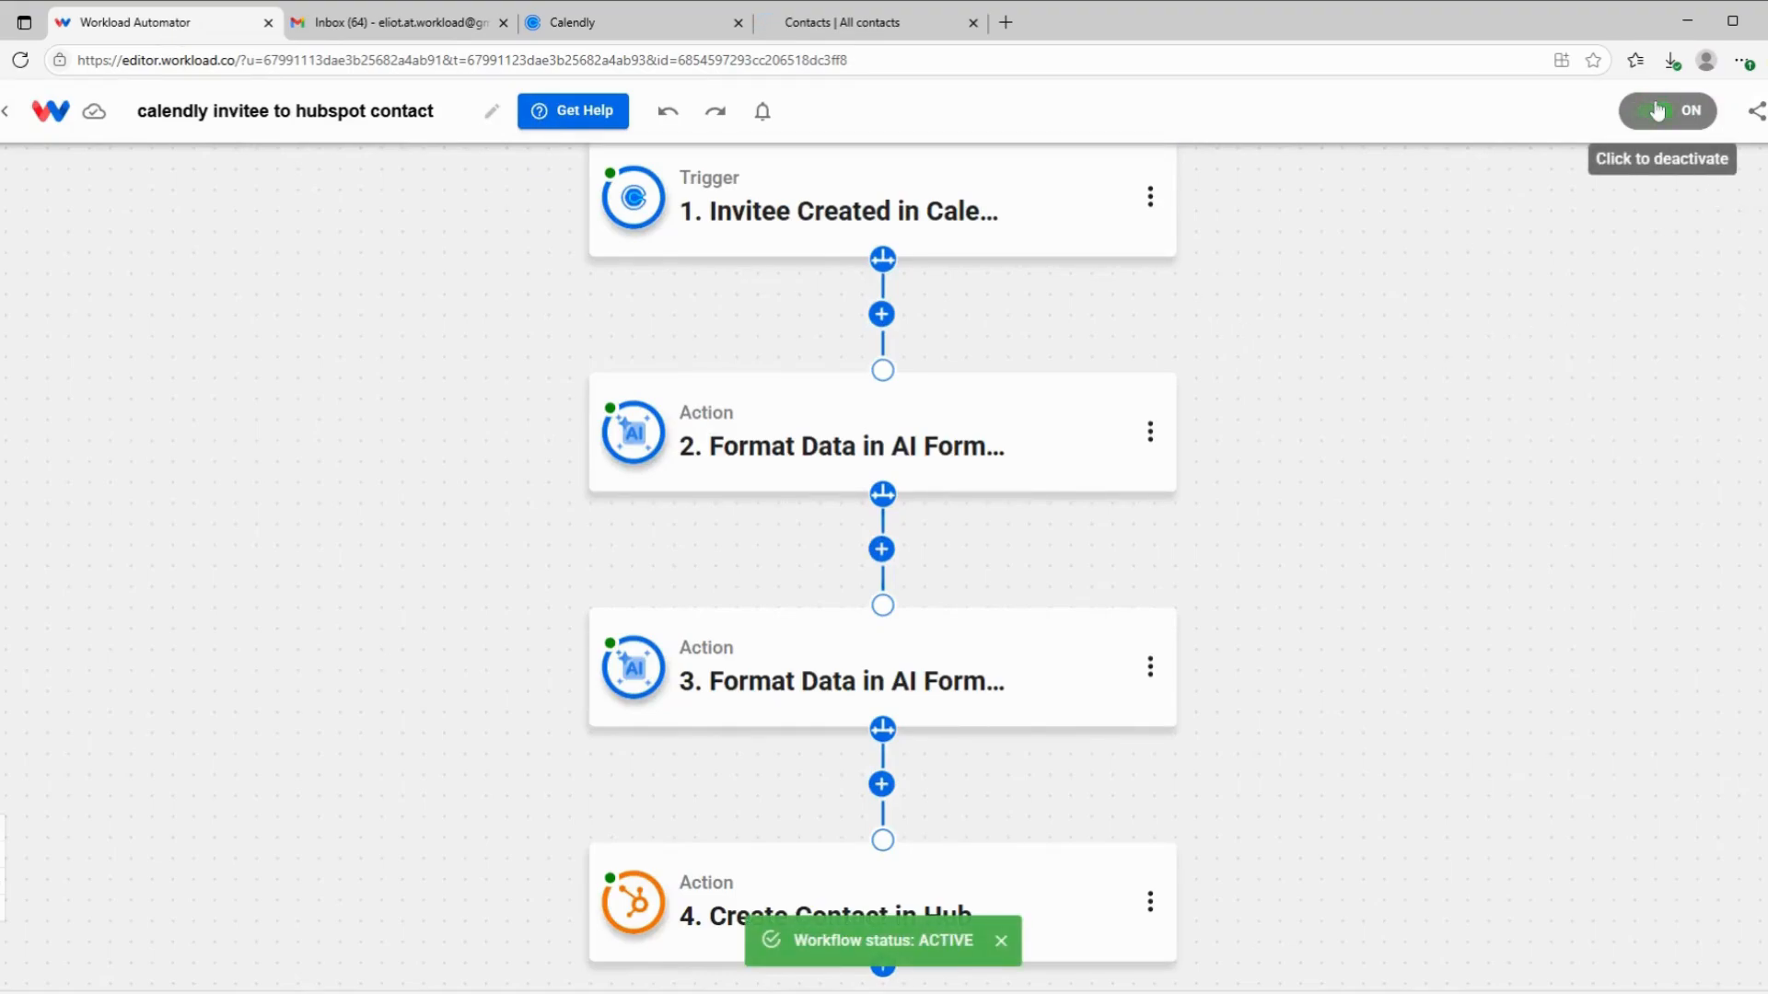